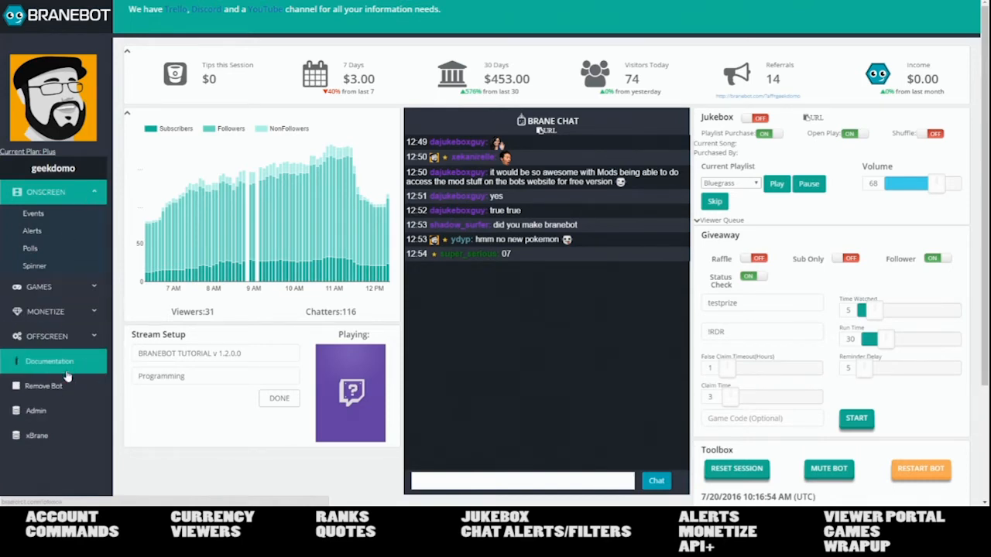
- Expand OFFSCREEN in the sidebar and open the Account settings page
left_click(67, 338)
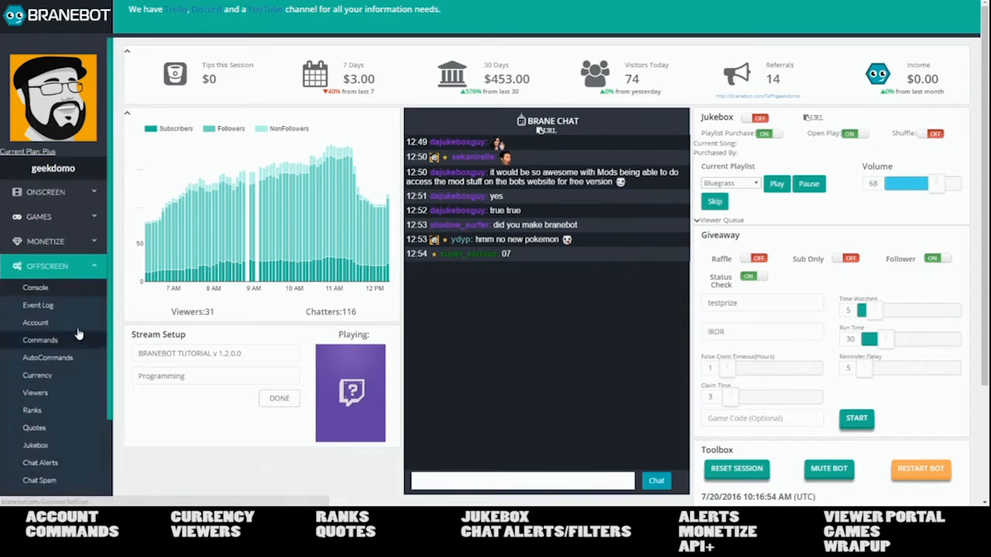
left_click(70, 325)
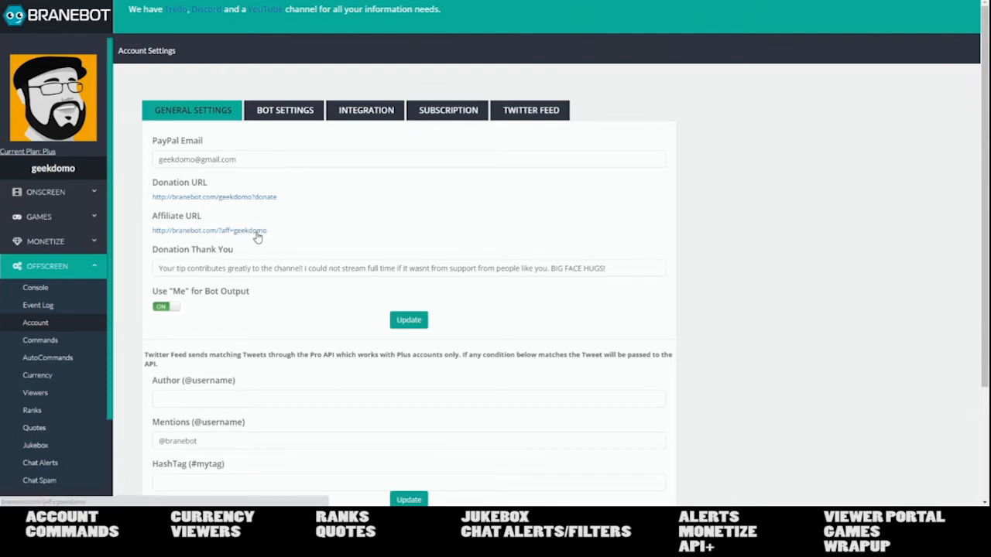
scroll(286, 223, "down", 2)
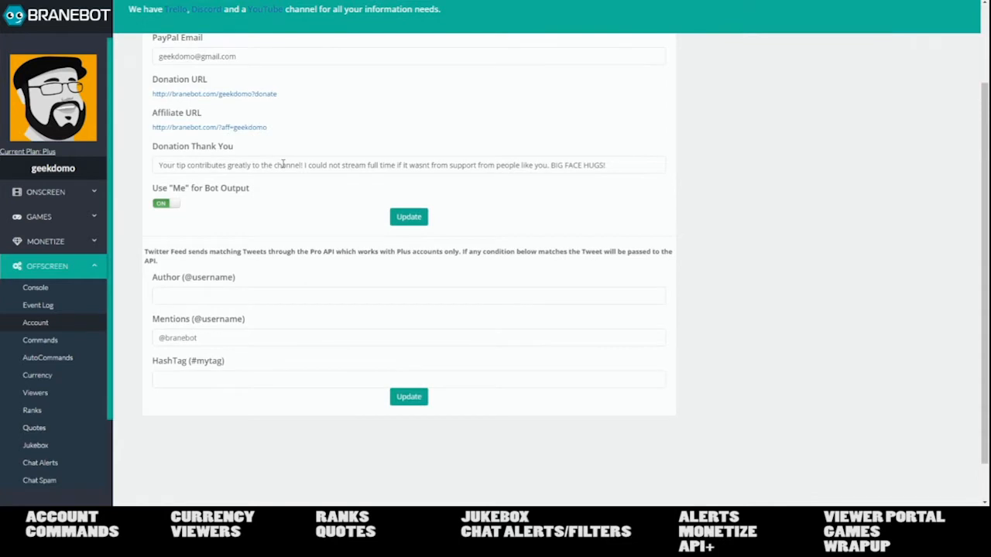
scroll(284, 162, "up", 1)
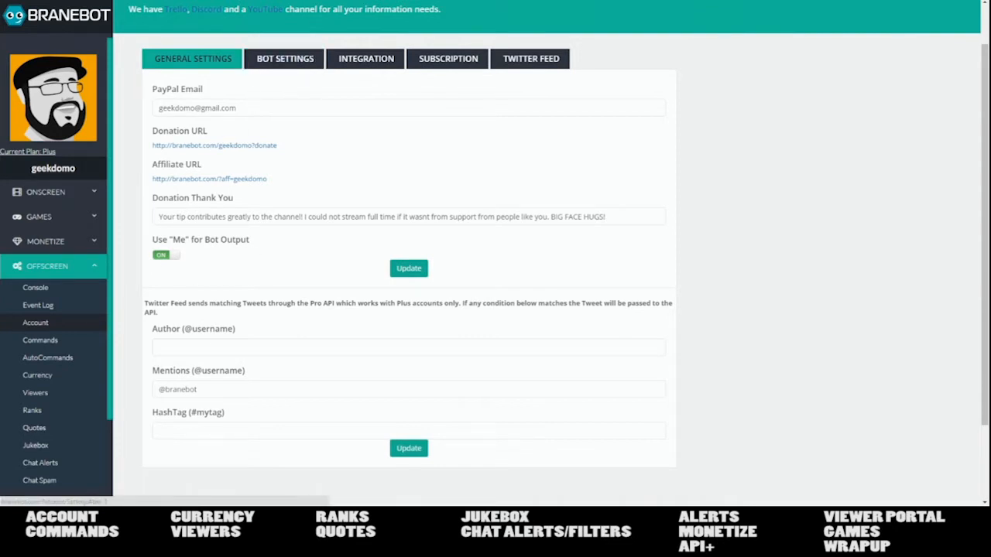
- Switch Account Settings to the Bot Settings tab
left_click(293, 60)
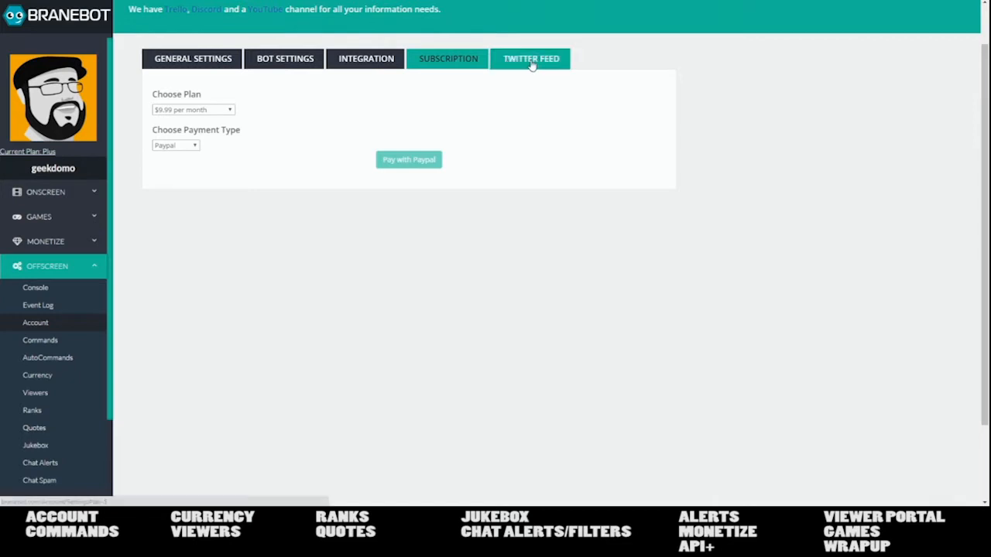
- Review the plan and payment type dropdowns, keeping $9.99 per month and PayPal
left_click(224, 110)
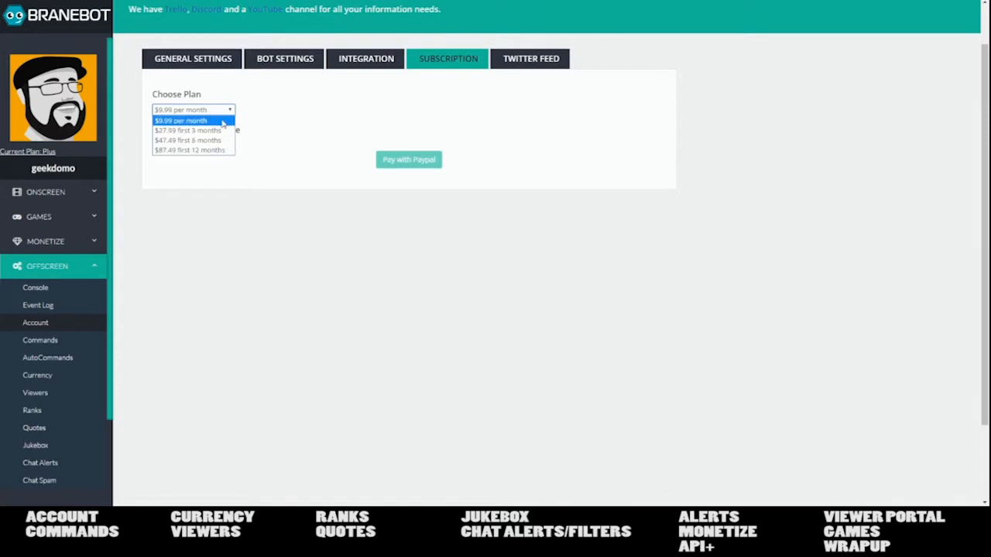
left_click(268, 110)
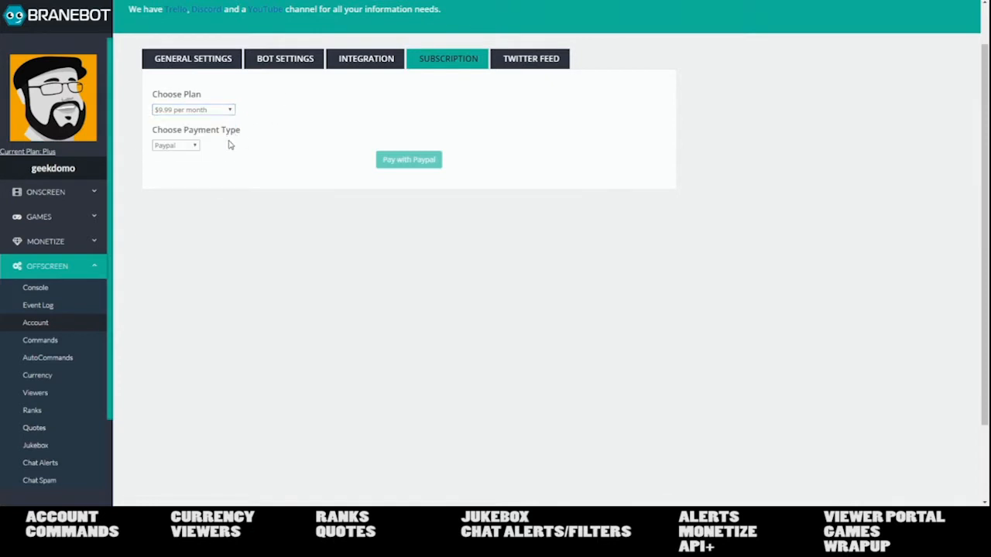
left_click(193, 148)
left_click(198, 154)
left_click(198, 151)
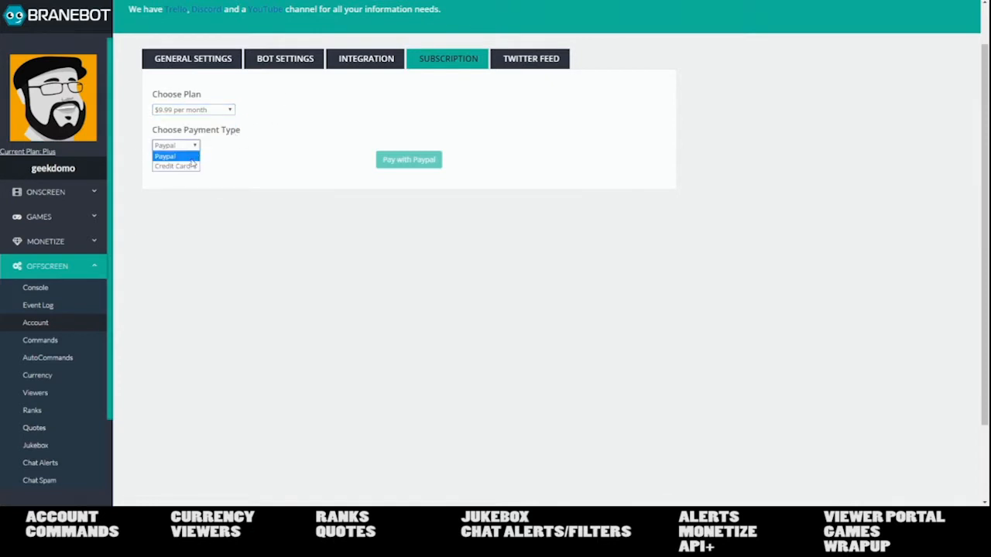
left_click(235, 159)
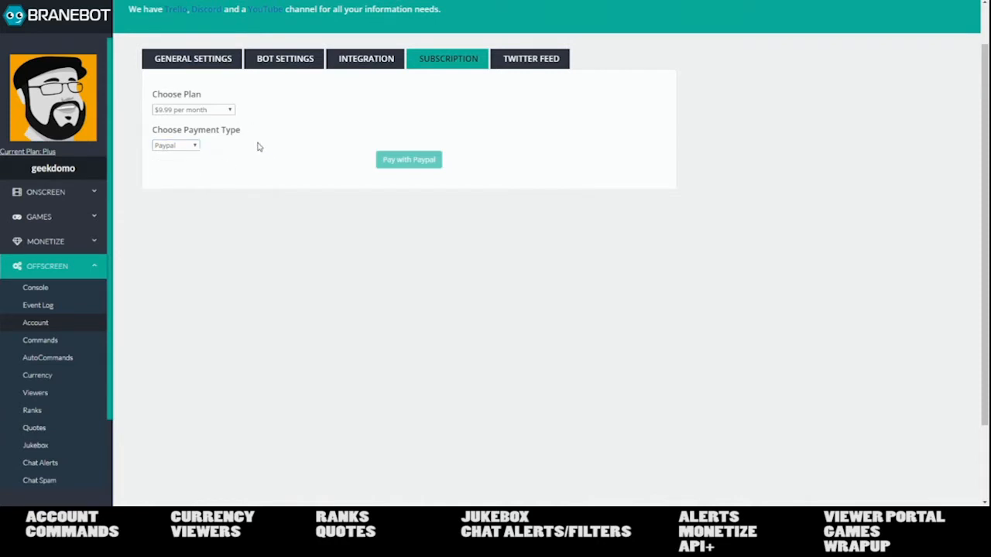
left_click(195, 146)
left_click(313, 133)
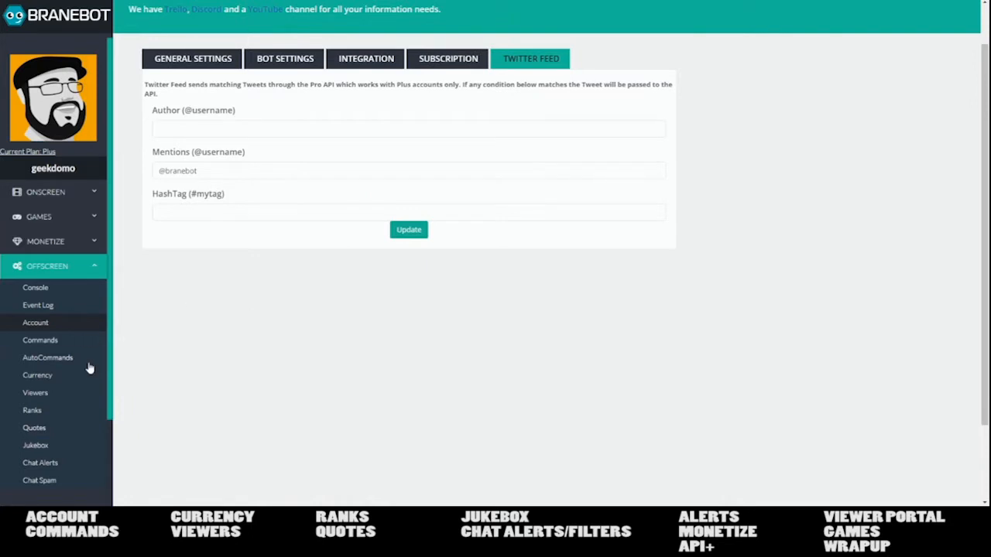
- Open the Commands list and page through to its fifth page
left_click(56, 346)
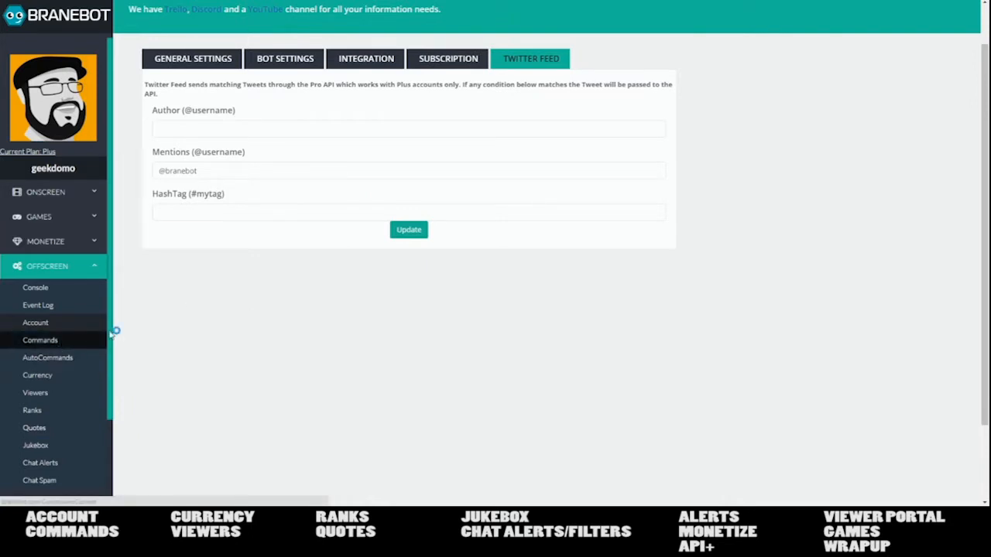
scroll(657, 306, "down", 2)
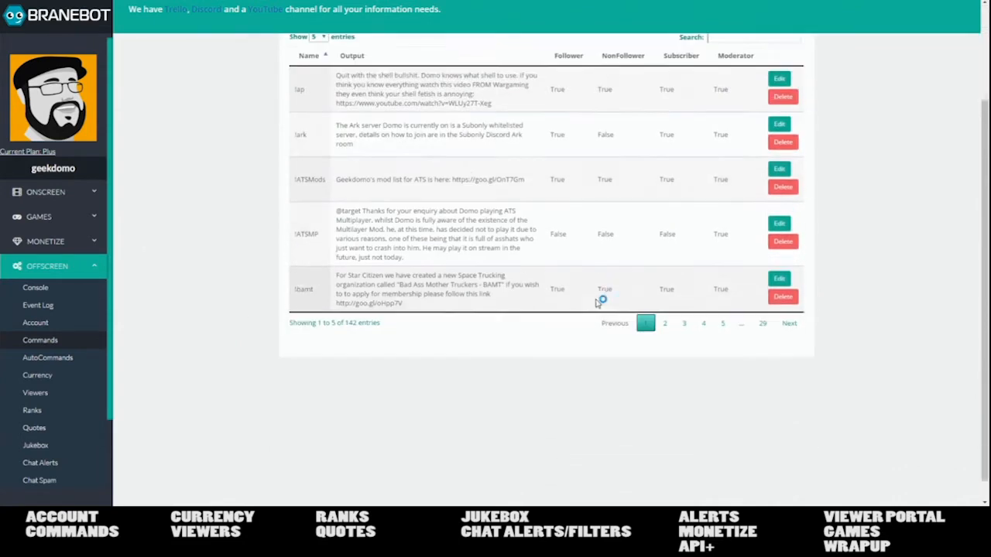
left_click(702, 301)
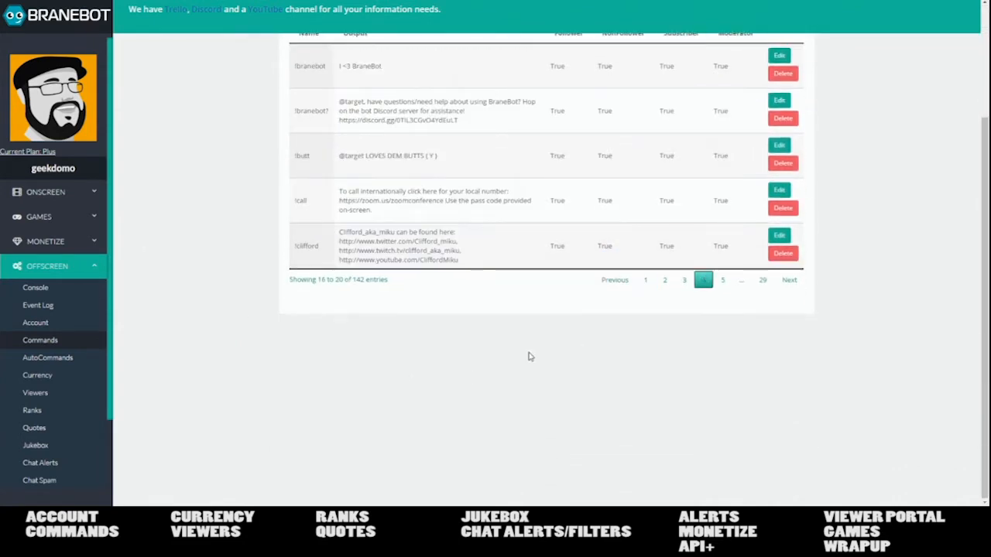
scroll(607, 298, "up", 2)
left_click(722, 429)
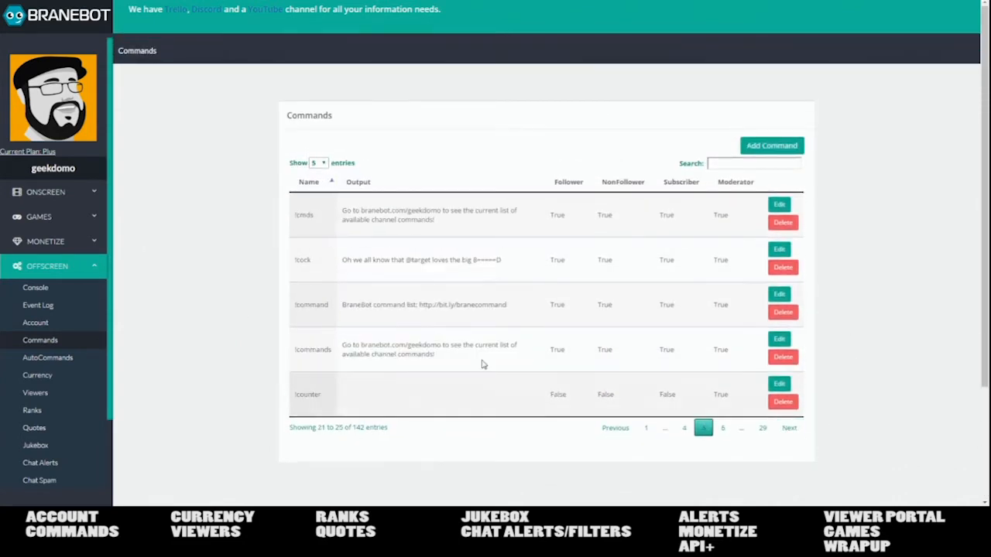
- Add a new command named #test with the reply 'This is a test'
left_click(780, 148)
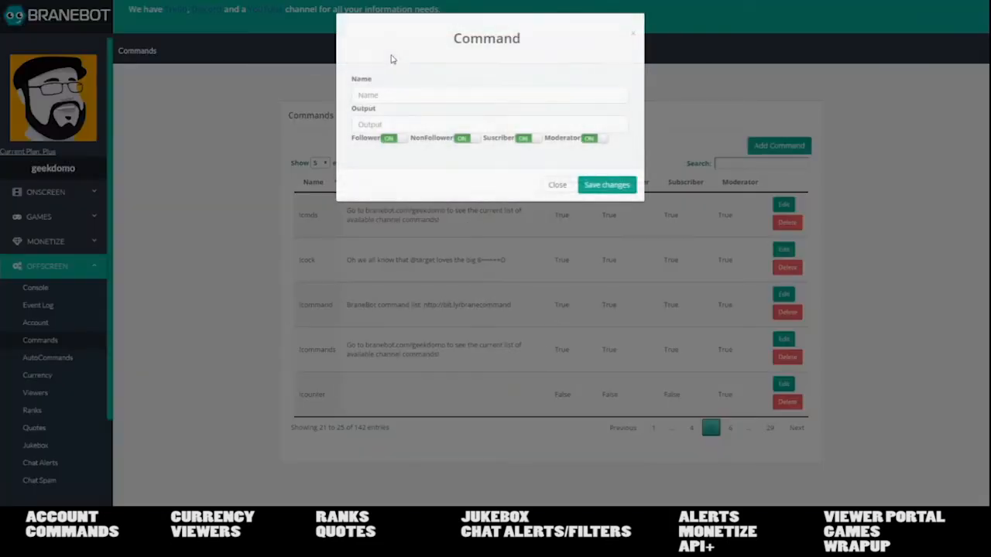
left_click(393, 91)
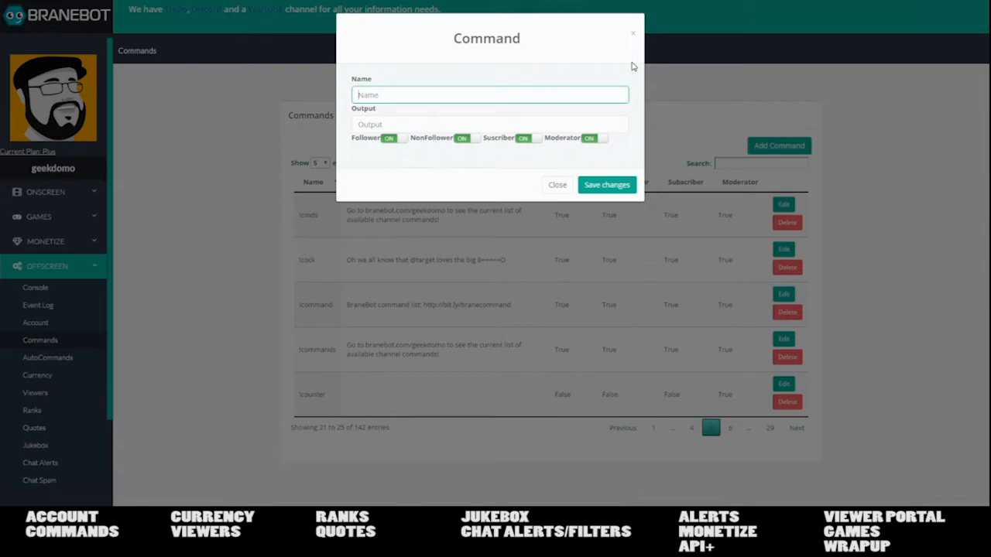
type("!cock")
key("BackSpace")
key("BackSpace")
key("BackSpace")
key("BackSpace")
key("BackSpace")
type("!")
type("command")
key("BackSpace")
key("BackSpace")
key("BackSpace")
key("BackSpace")
key("BackSpace")
key("BackSpace")
key("BackSpace")
key("BackSpace")
type("puppy")
key("BackSpace")
key("BackSpace")
key("BackSpace")
key("BackSpace")
key("BackSpace")
type("!")
key("BackSpace")
type("#!")
type("est")
left_click(544, 128)
type("This is a test")
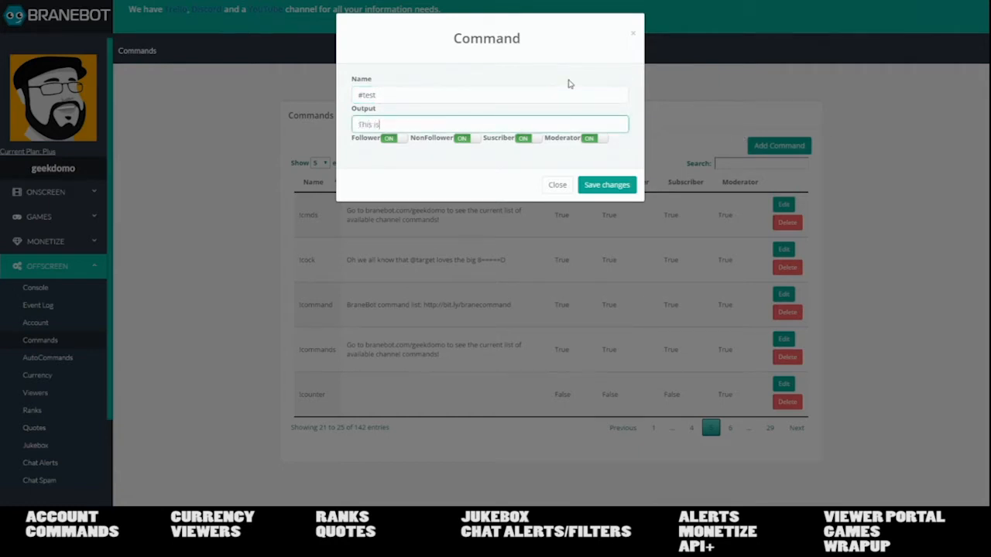
- Leave all four viewer-group toggles enabled and save the #test command
left_click(401, 142)
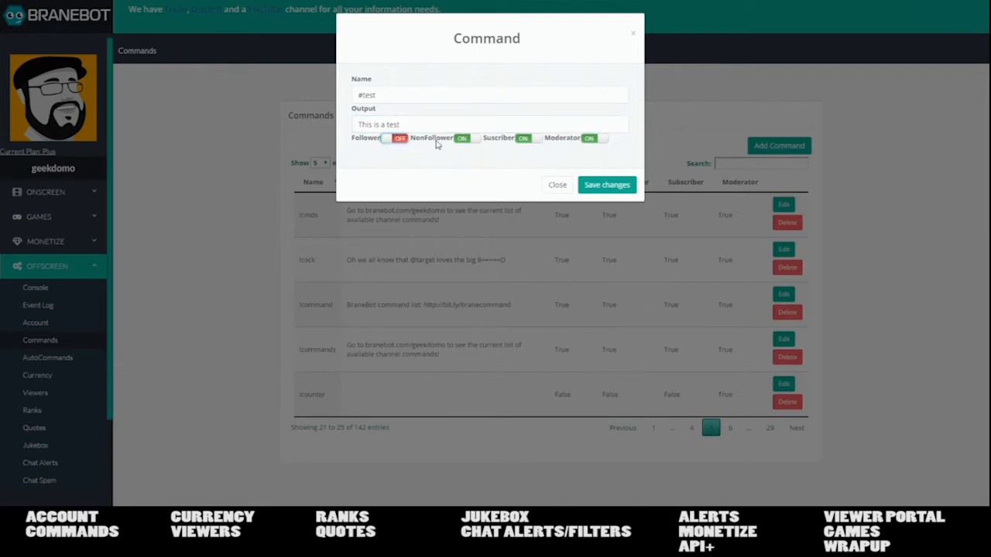
left_click(467, 143)
left_click(526, 141)
left_click(587, 141)
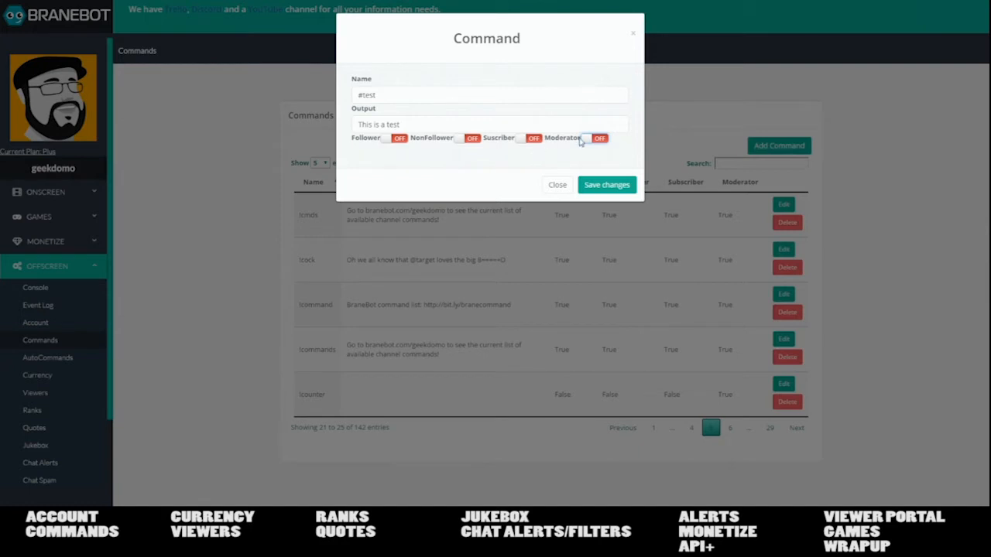
left_click(594, 144)
left_click(527, 140)
left_click(469, 140)
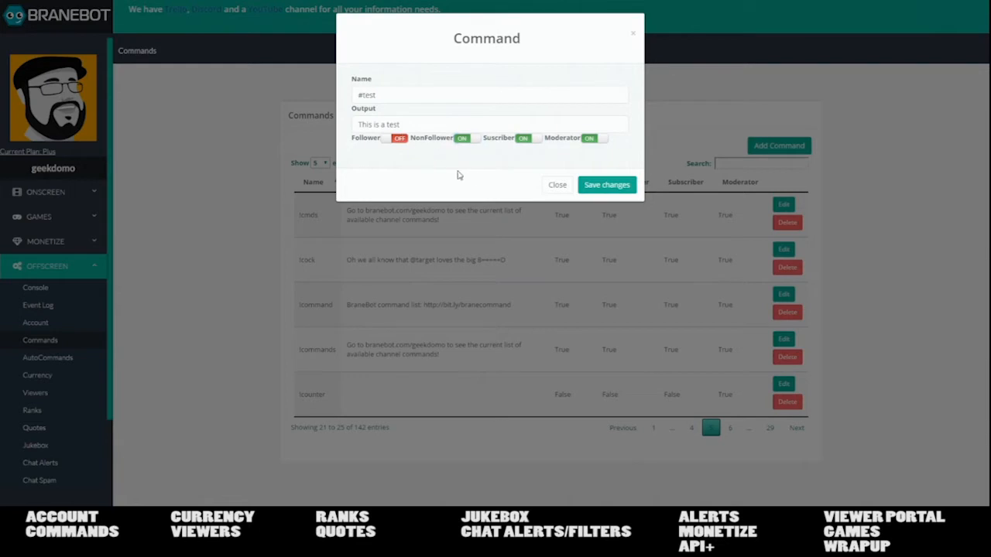
left_click(399, 140)
left_click(605, 186)
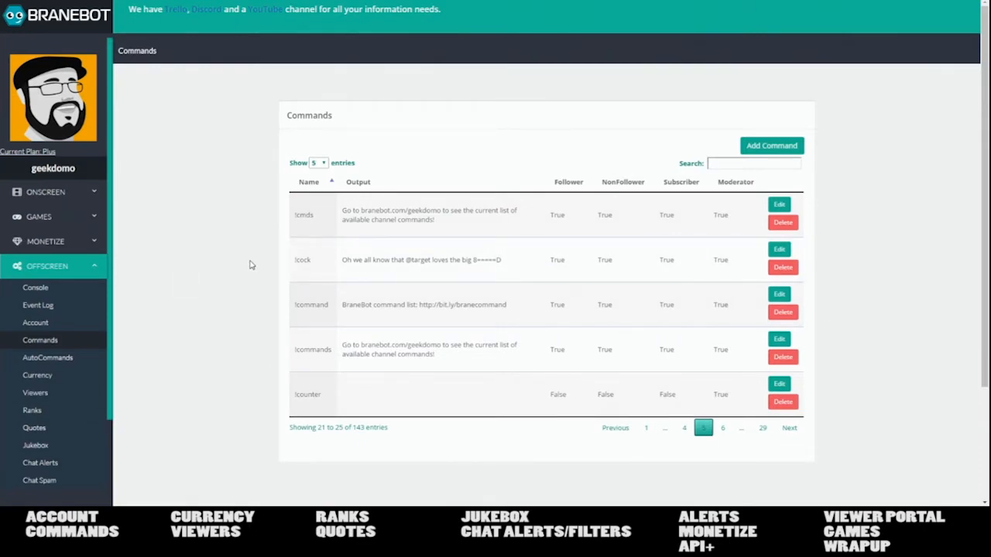
- Page to the last and 28th pages of the Commands table, then go to AutoCommands
scroll(426, 232, "down", 2)
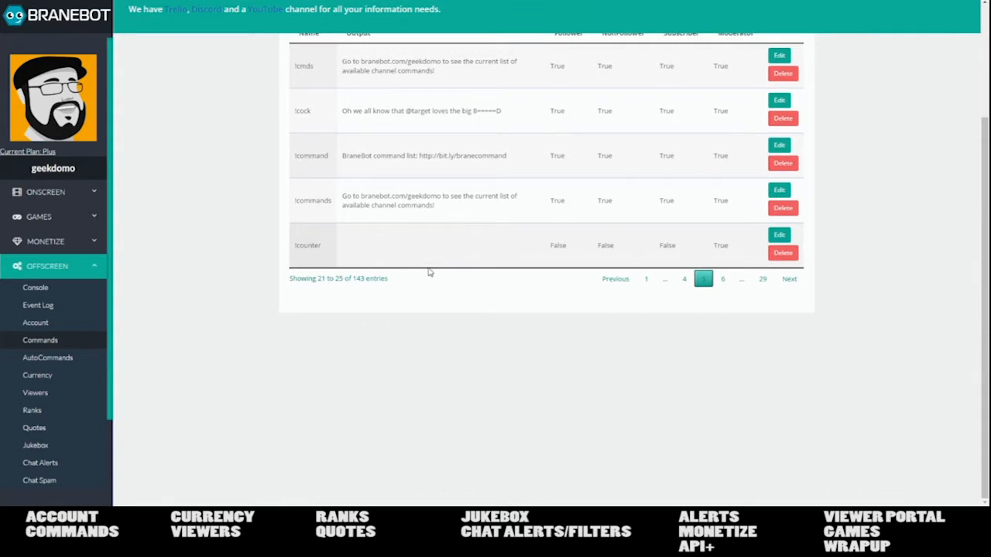
left_click(762, 280)
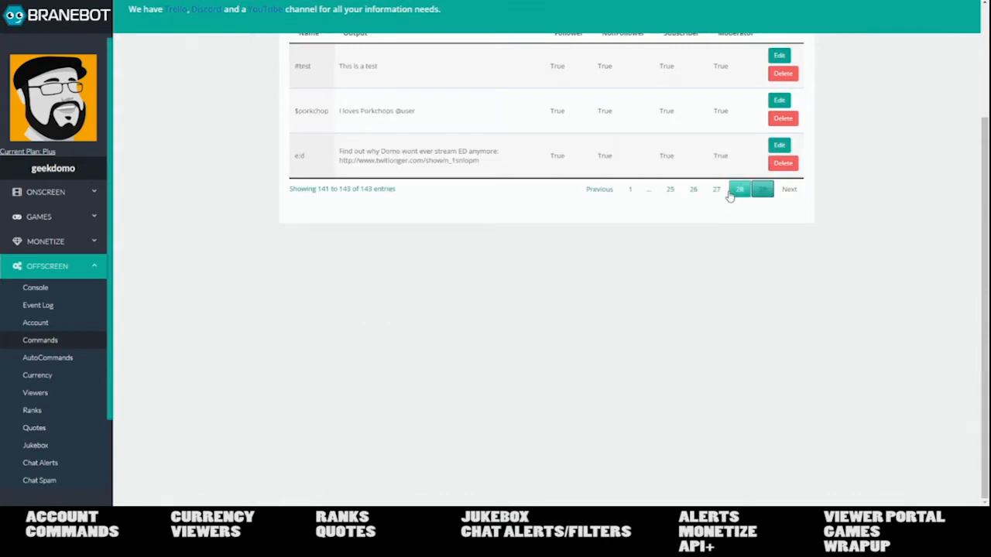
left_click(739, 190)
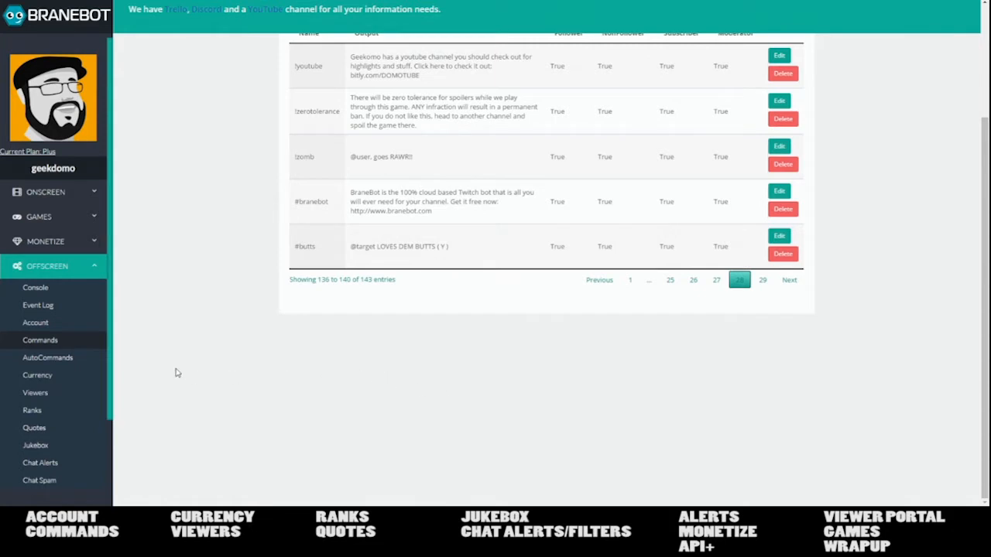
left_click(85, 359)
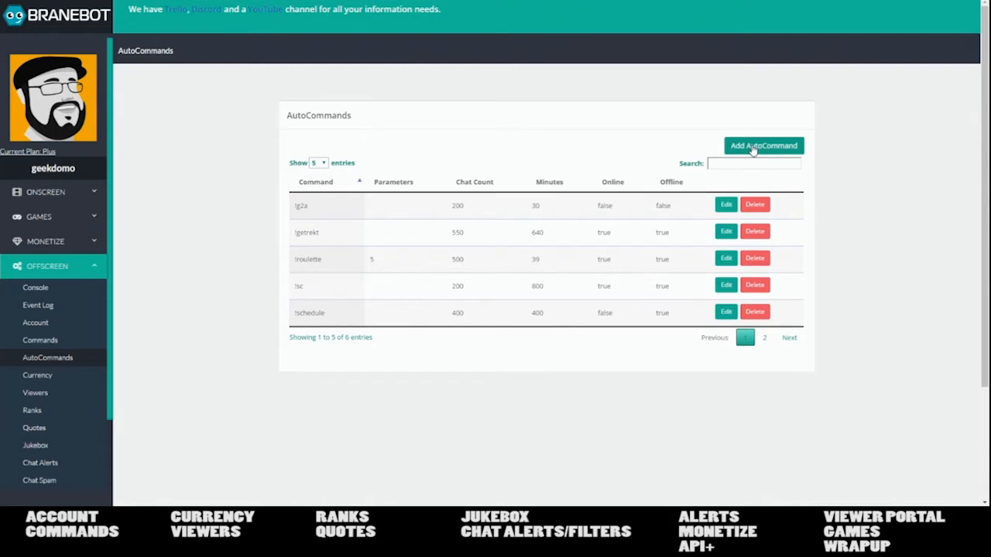
- Add a new AutoCommand with #test chosen from the Command list, then focus Parameters
left_click(753, 147)
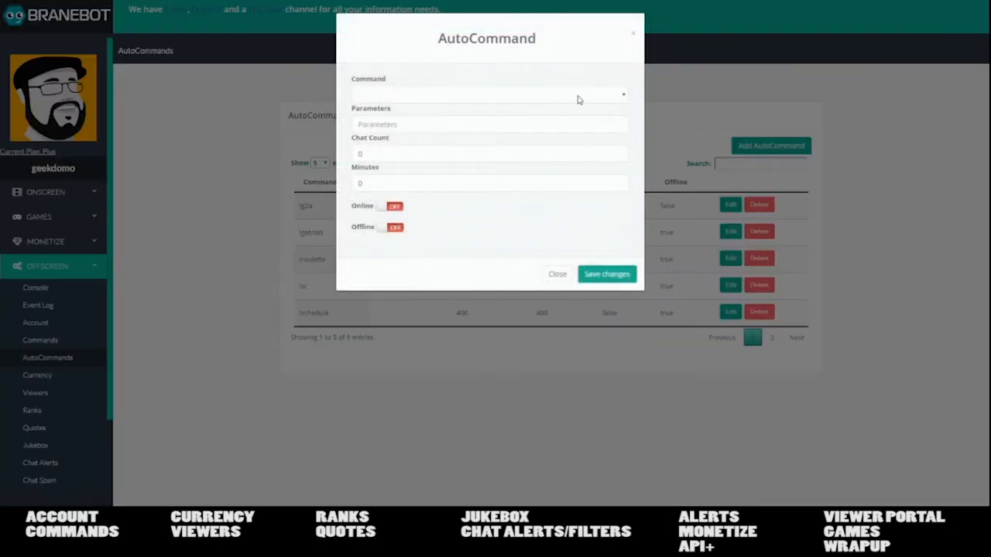
left_click(625, 97)
left_click_drag(627, 127, 617, 264)
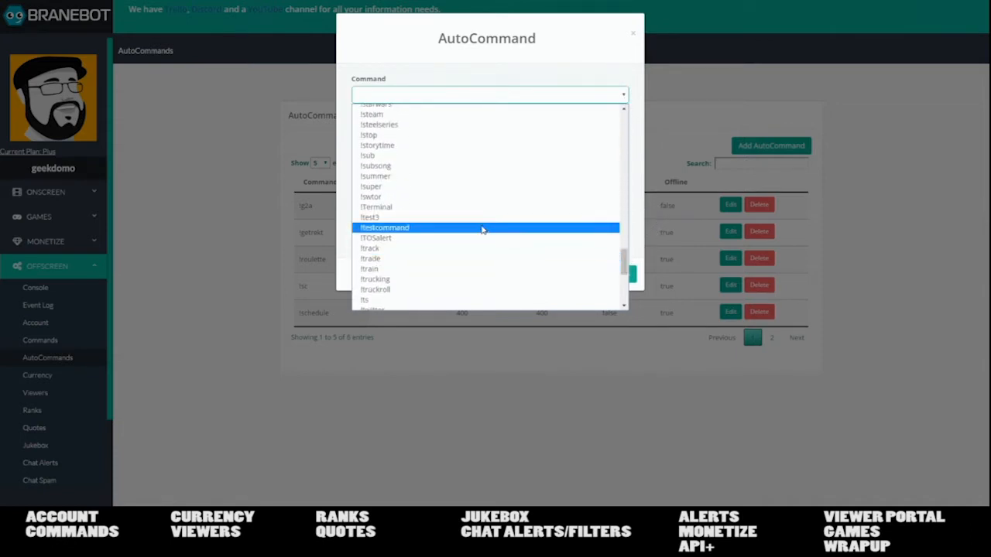
scroll(419, 218, "down", 5)
scroll(417, 219, "down", 2)
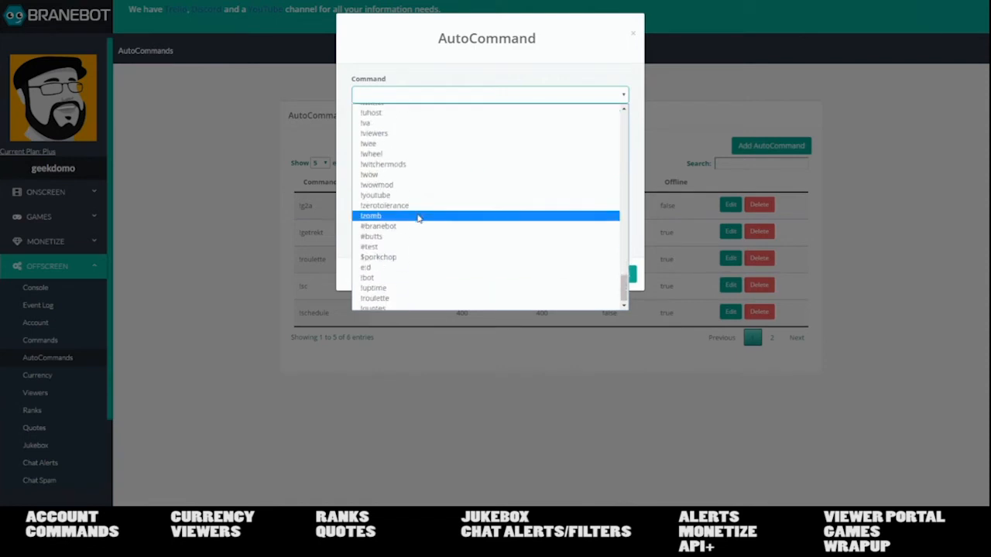
left_click(391, 246)
left_click(397, 124)
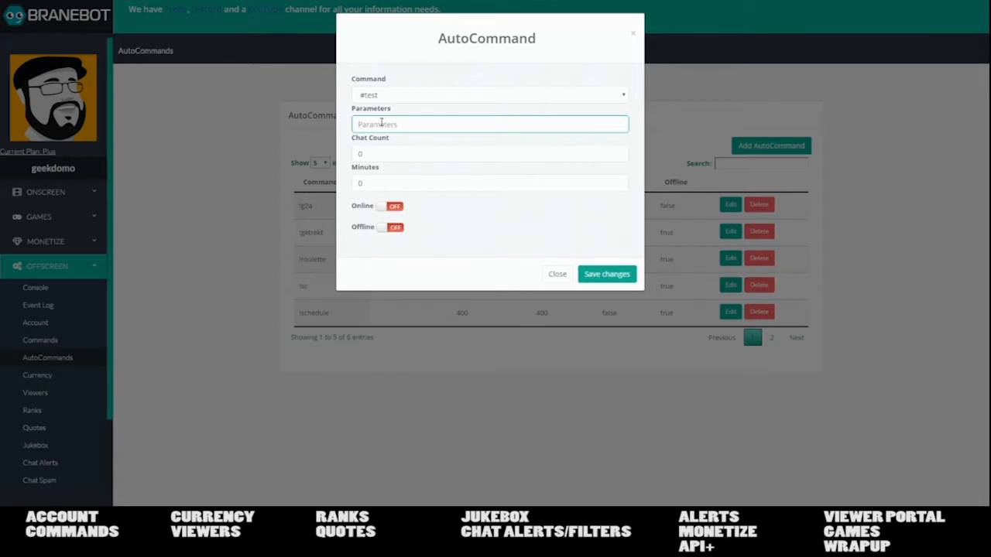
type("120")
left_click_drag(370, 131, 344, 128)
type("5")
left_click_drag(373, 121, 353, 128)
key("BackSpace")
left_click(417, 152)
left_click(420, 178)
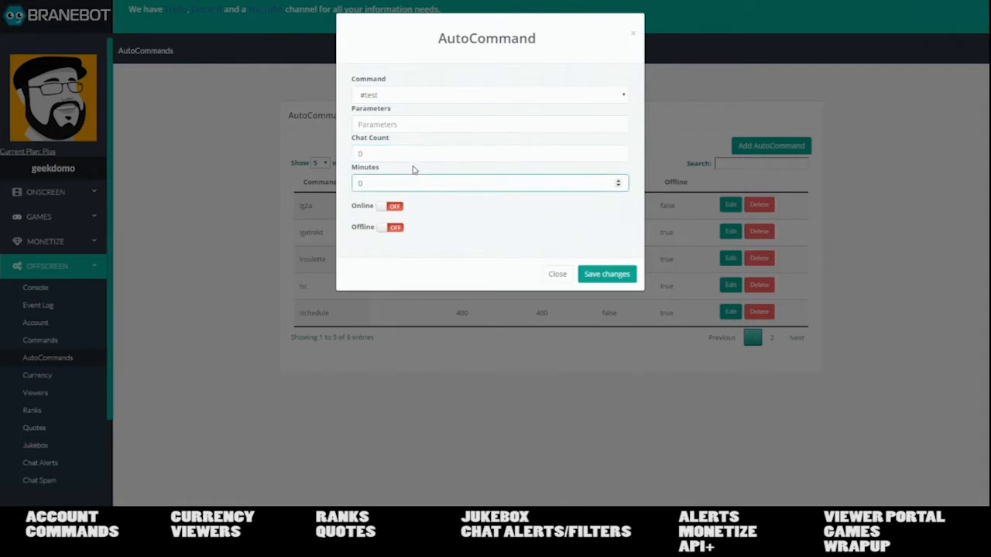
left_click(424, 155)
left_click(427, 188)
- Keep #test as the command and set Minutes to 10
left_click(624, 93)
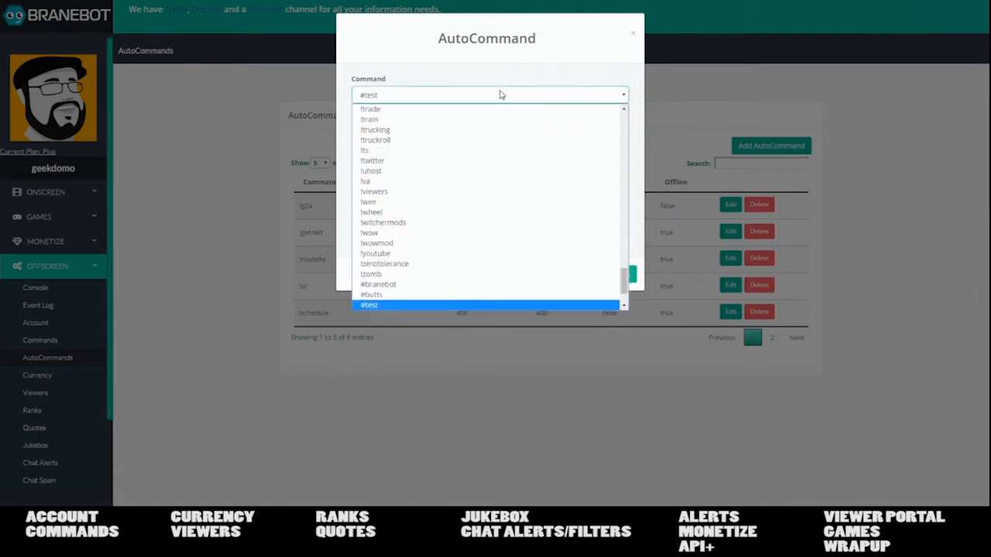
left_click(534, 85)
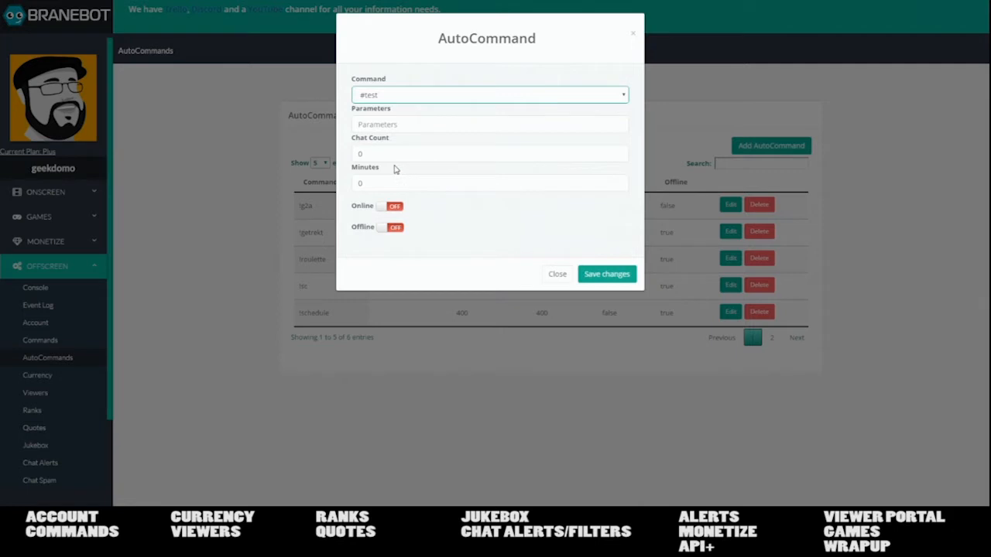
left_click_drag(368, 180, 351, 182)
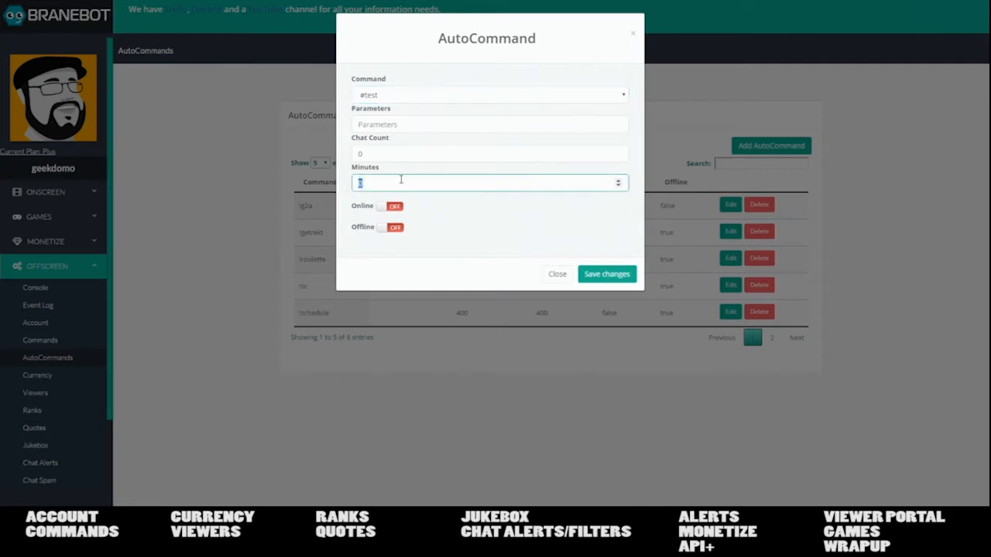
type("10")
- Make the auto-command run only while offline, then close the AutoCommand dialog
left_click(401, 213)
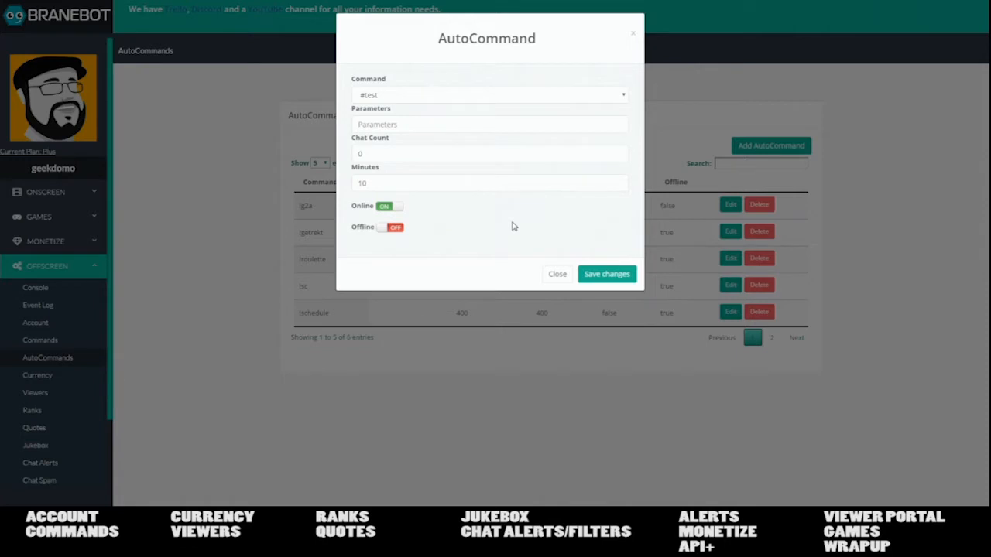
left_click(390, 235)
left_click(390, 208)
left_click(394, 96)
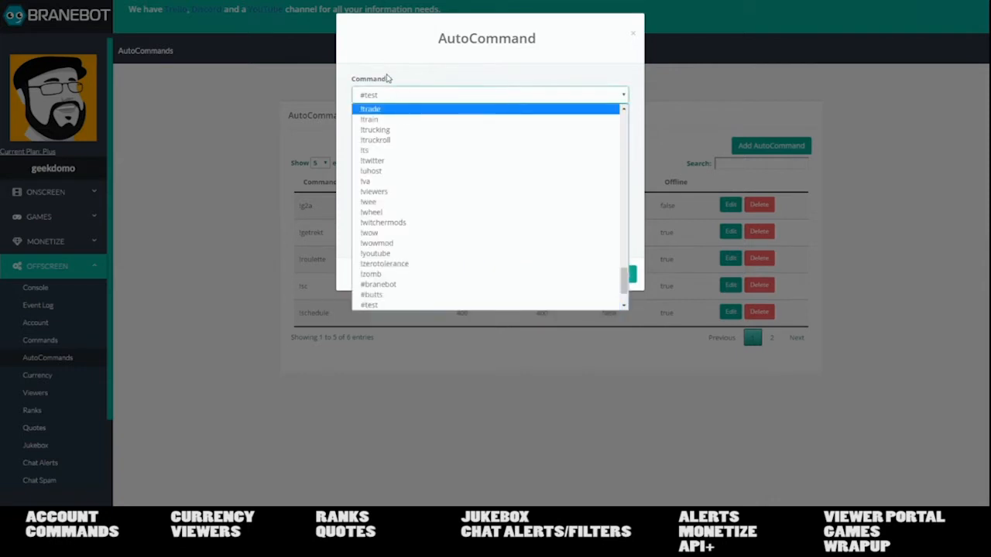
left_click(389, 78)
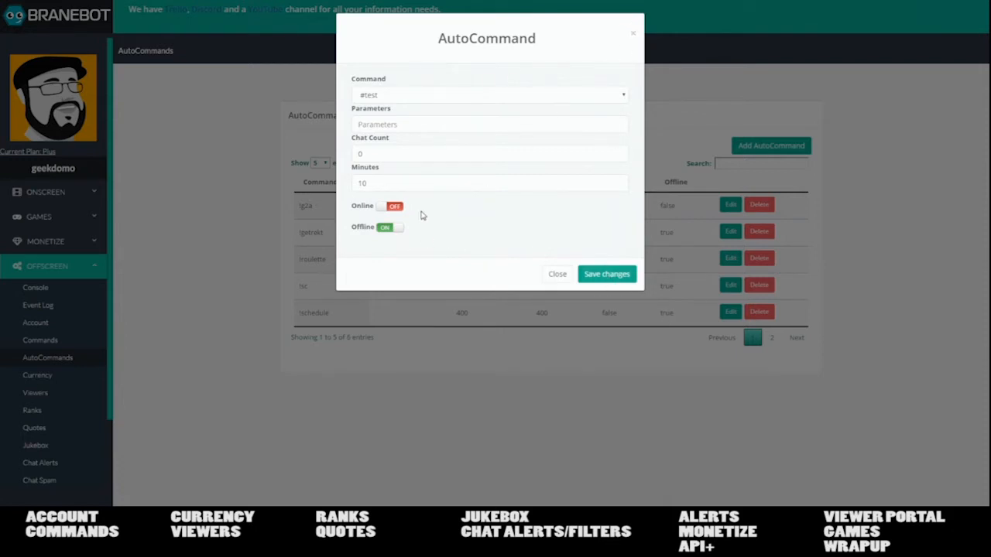
left_click(633, 36)
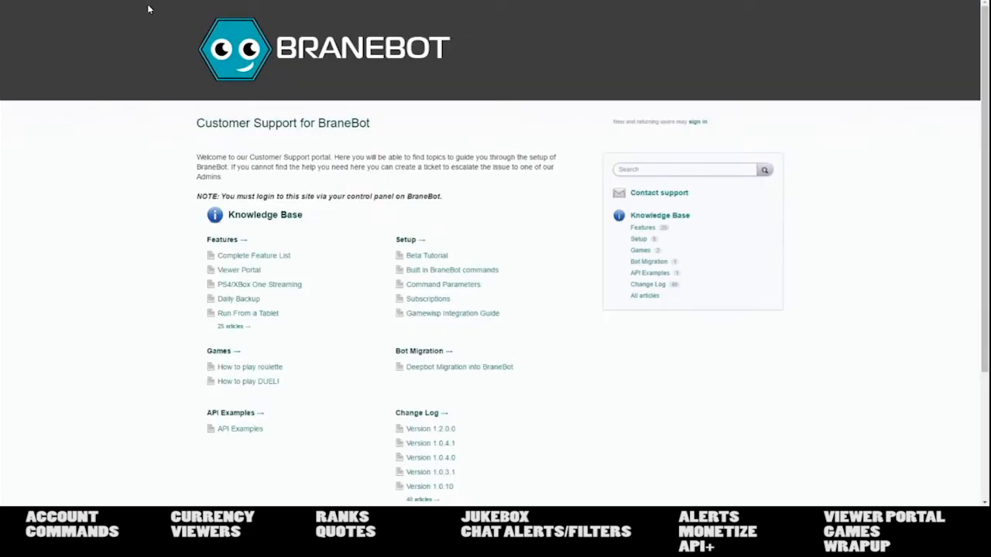
scroll(327, 294, "down", 2)
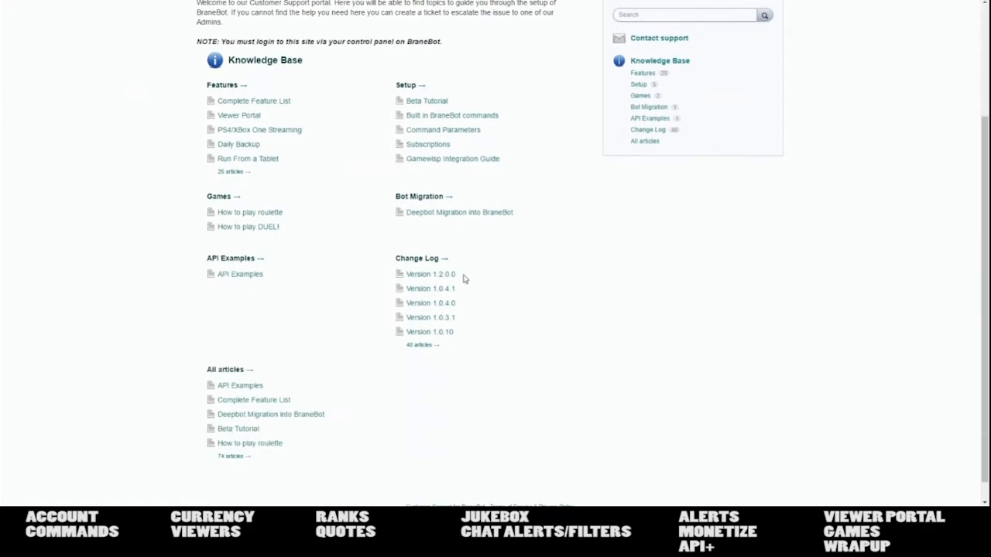
left_click(446, 279)
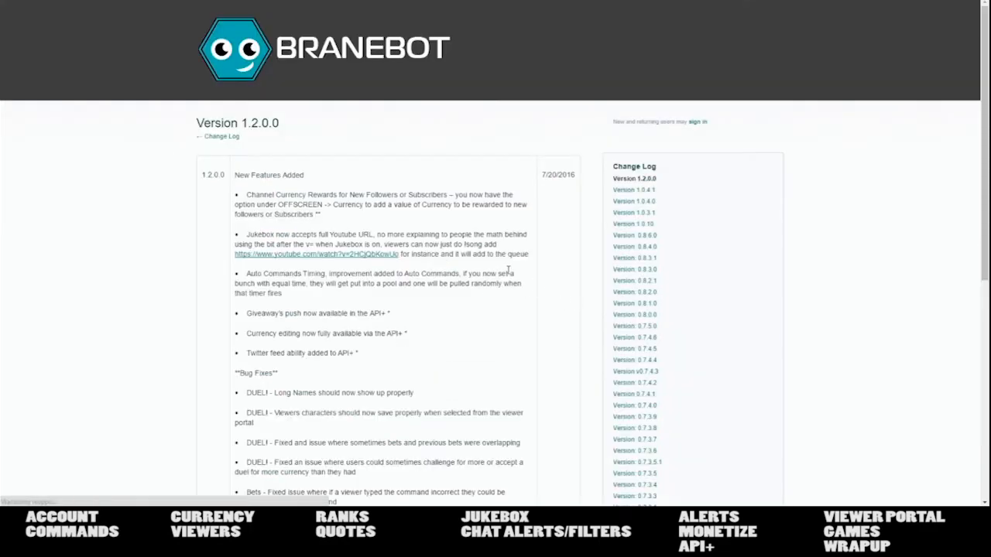
scroll(508, 269, "down", 5)
scroll(453, 279, "up", 5)
scroll(451, 276, "down", 2)
scroll(449, 281, "up", 2)
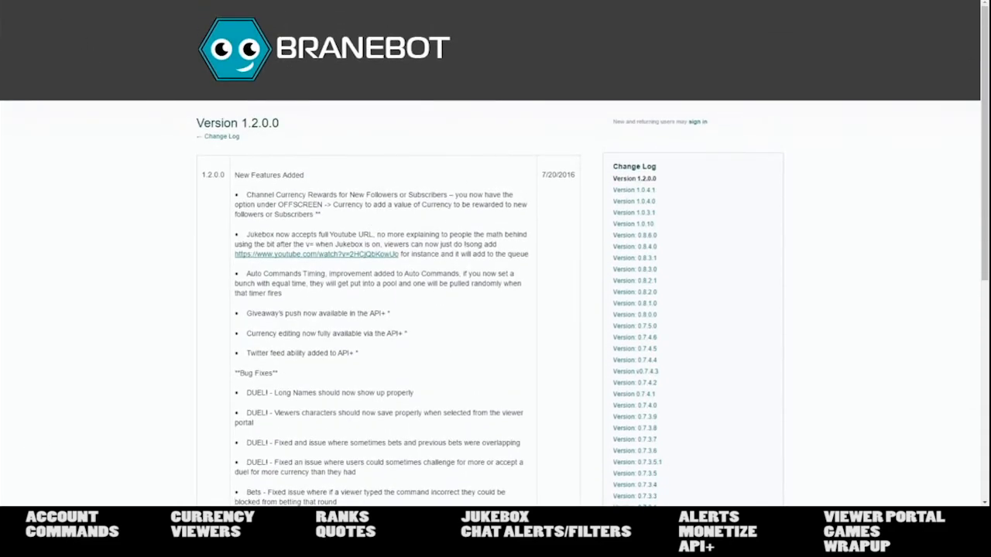
key("alt+Left")
left_click(253, 213)
scroll(496, 302, "down", 3)
scroll(496, 302, "up", 3)
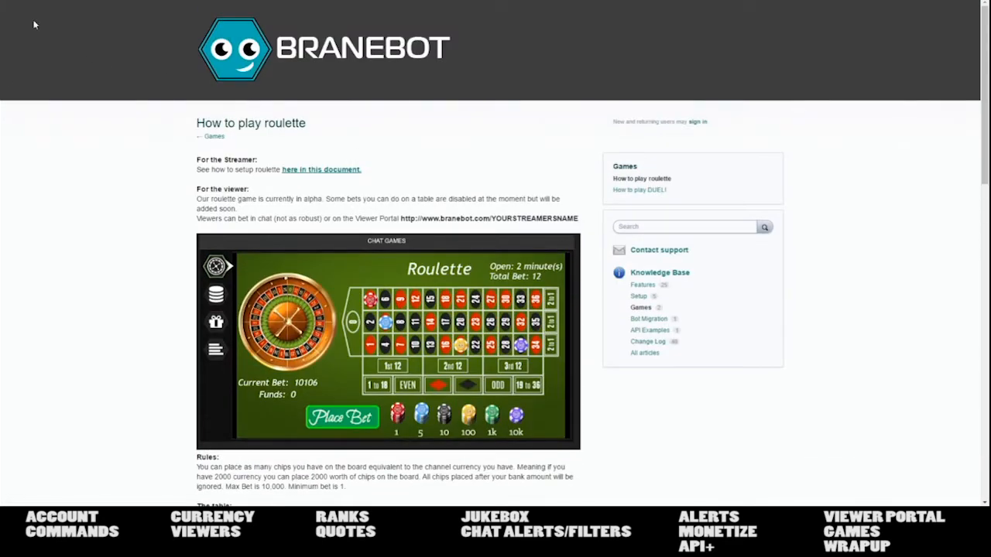
key("alt+Left")
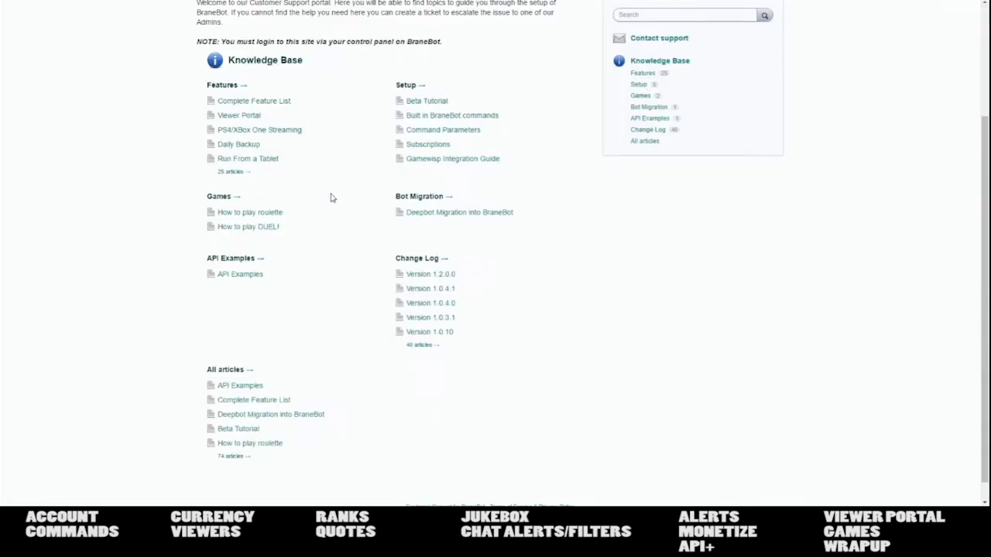
scroll(307, 236, "up", 3)
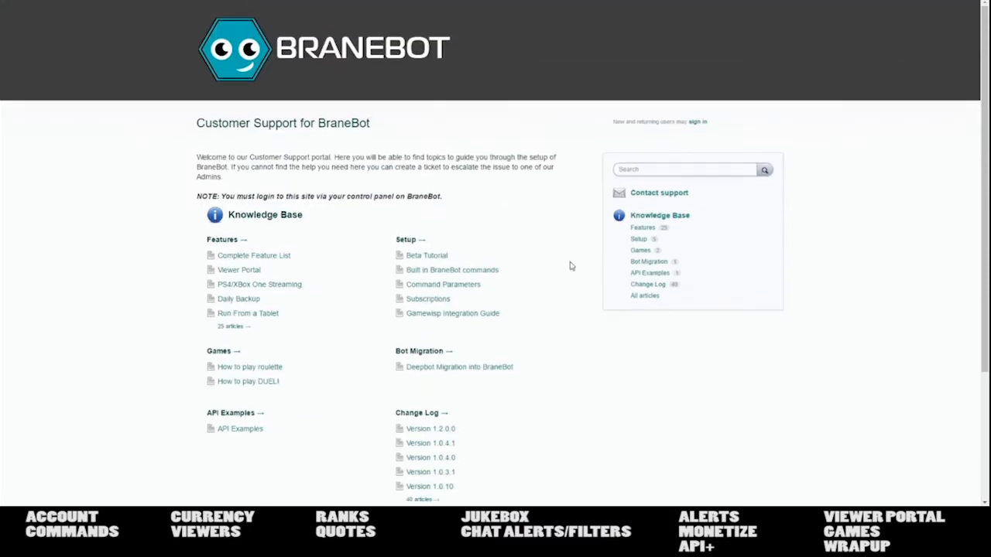
left_click(666, 195)
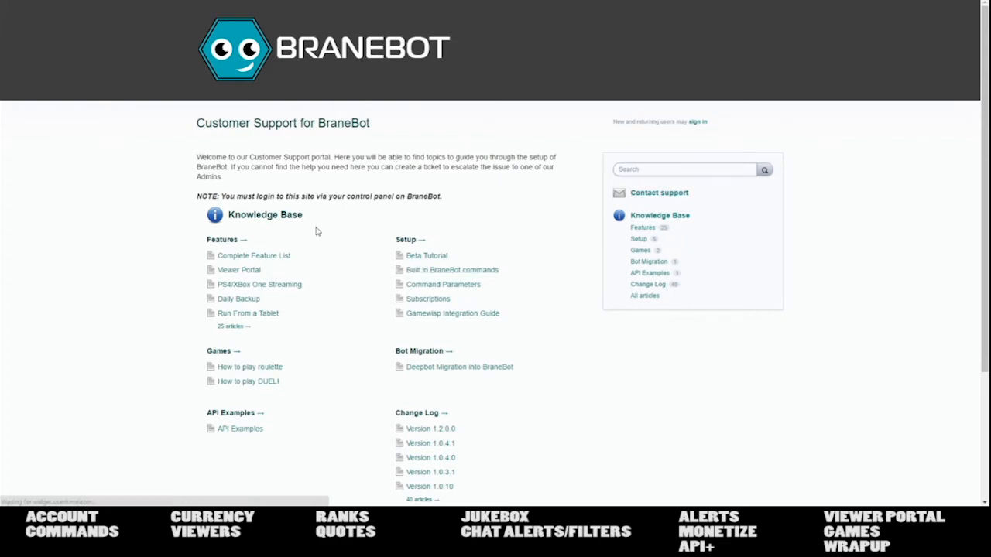
left_click(650, 197)
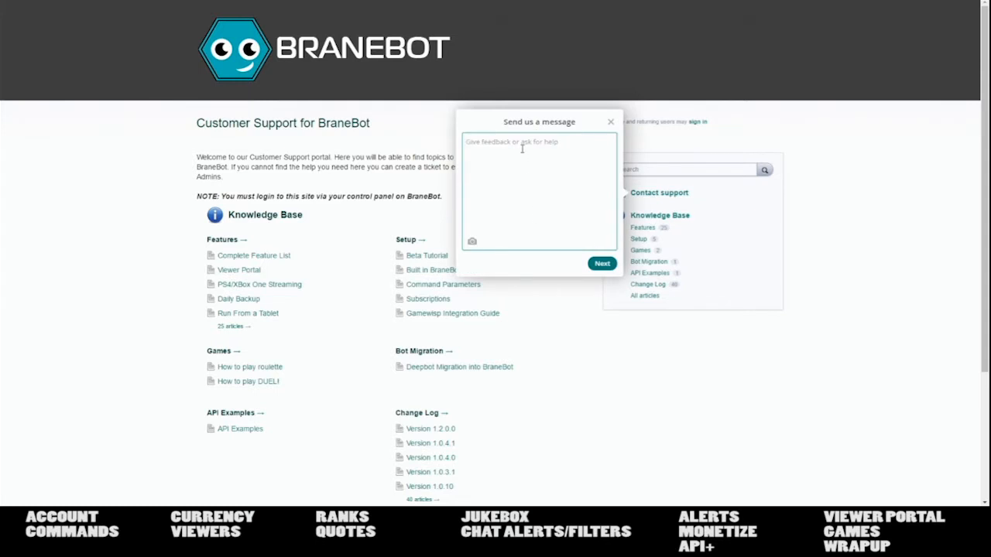
left_click(609, 123)
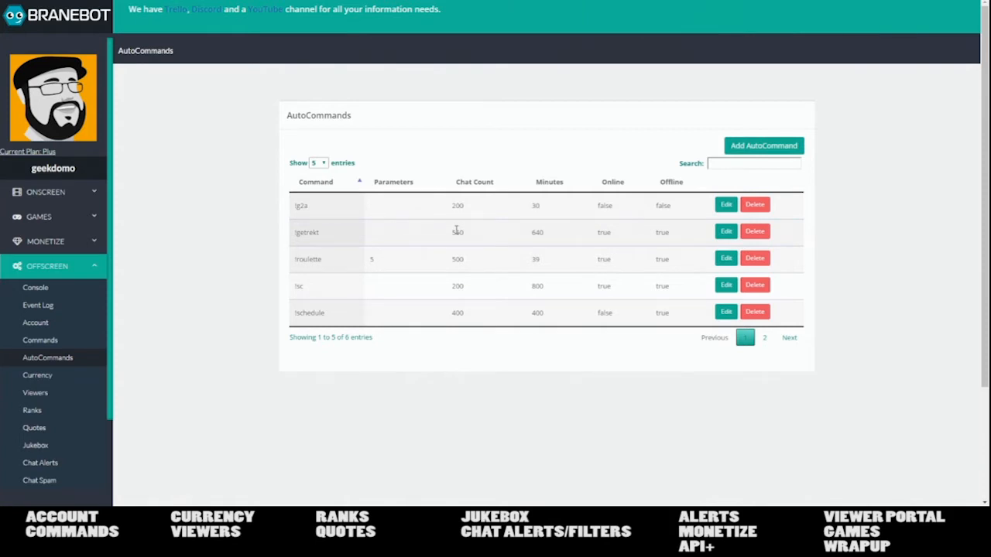
- In Currency settings for XP, set Sub Reward to 1000 and Follow Reward to 50
left_click(38, 375)
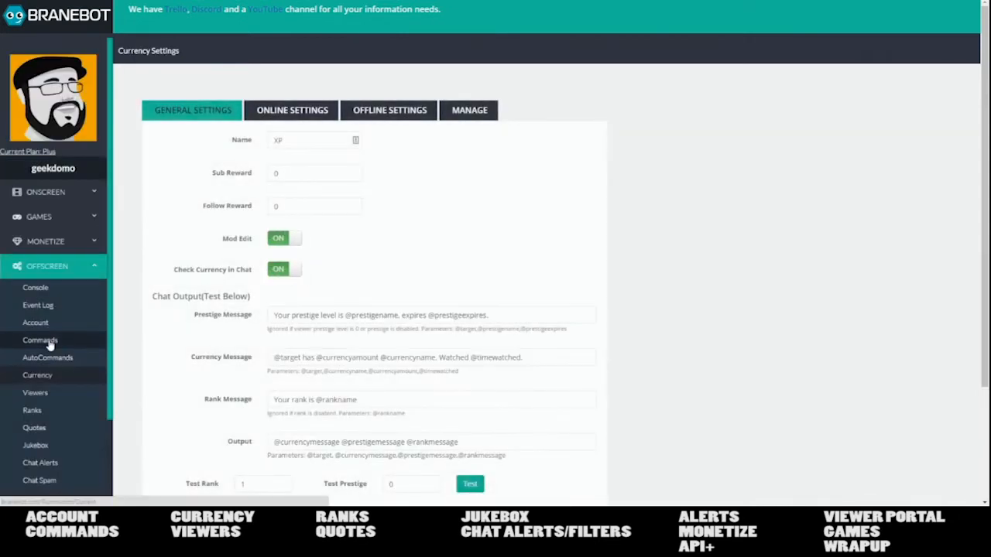
left_click(52, 341)
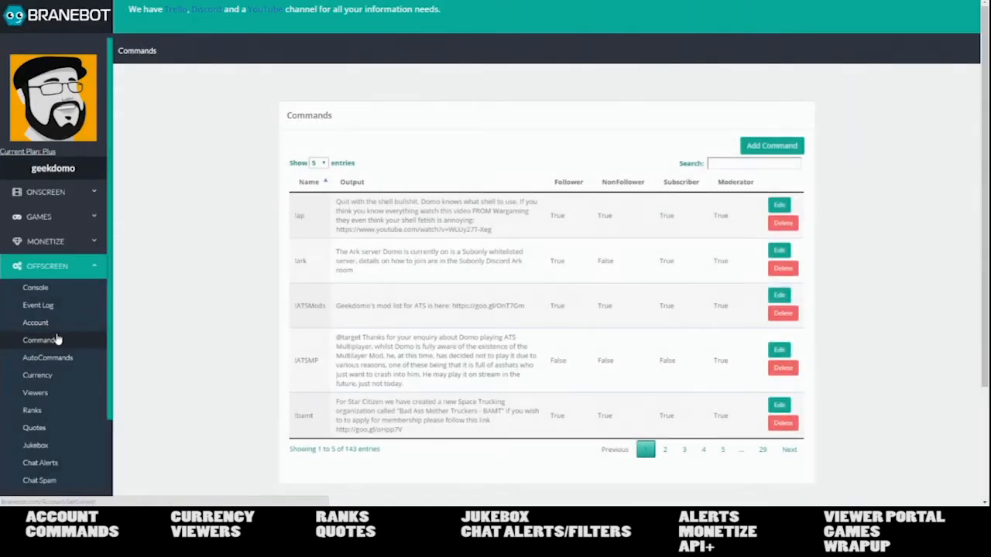
left_click(62, 376)
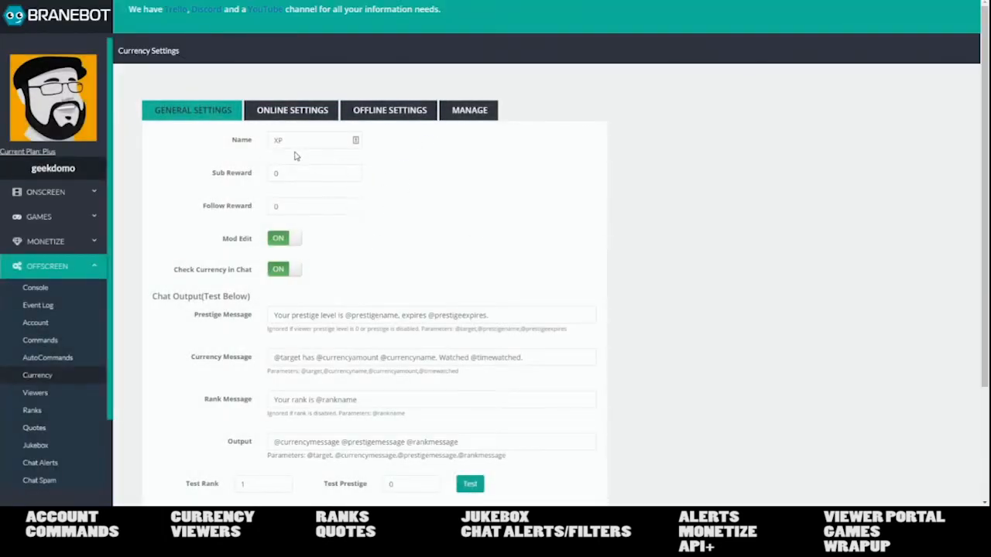
left_click_drag(288, 141, 268, 142)
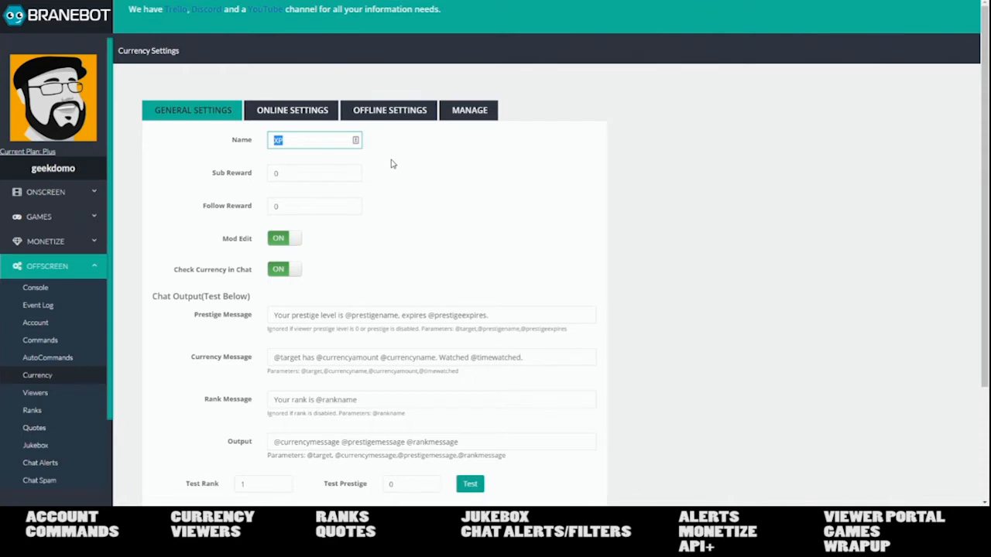
left_click(304, 174)
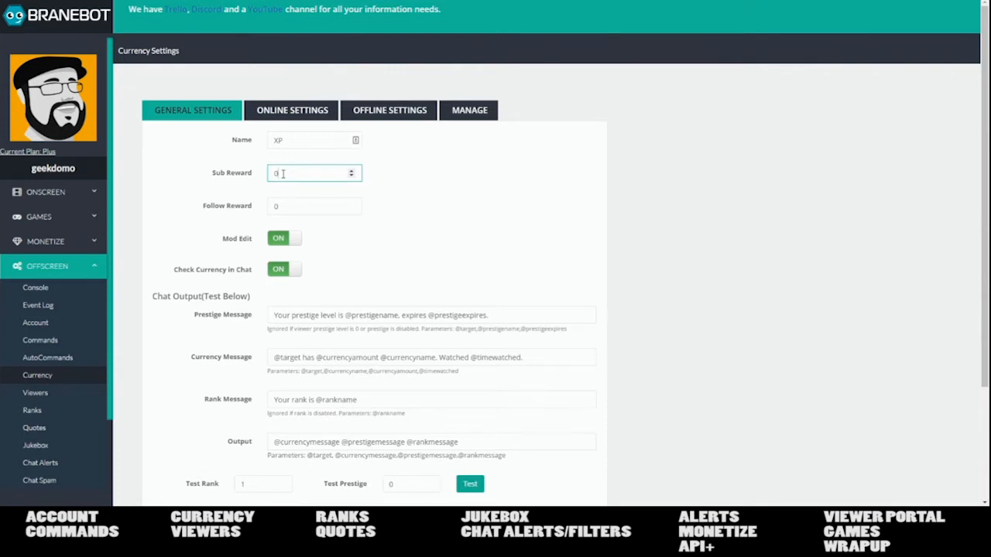
left_click_drag(302, 173, 255, 173)
type("1000")
left_click_drag(302, 206, 262, 210)
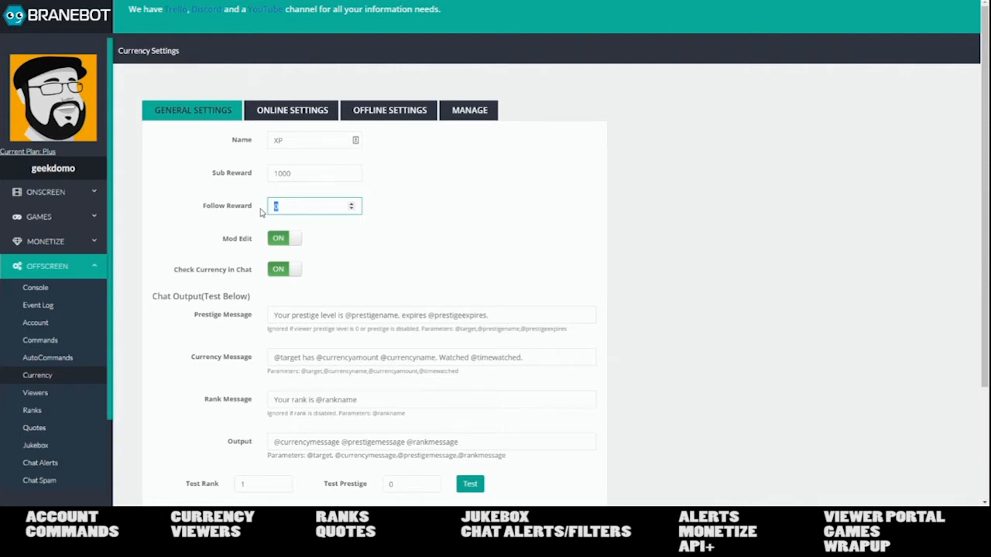
type("50")
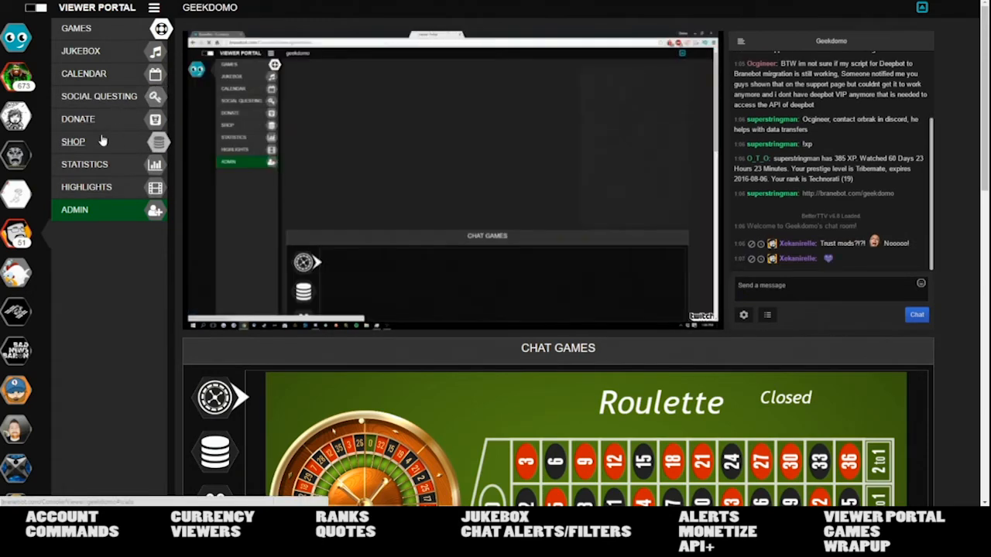
- View channel statistics with the stream hidden, switching to TANGENTGAMING's portal
left_click(87, 165)
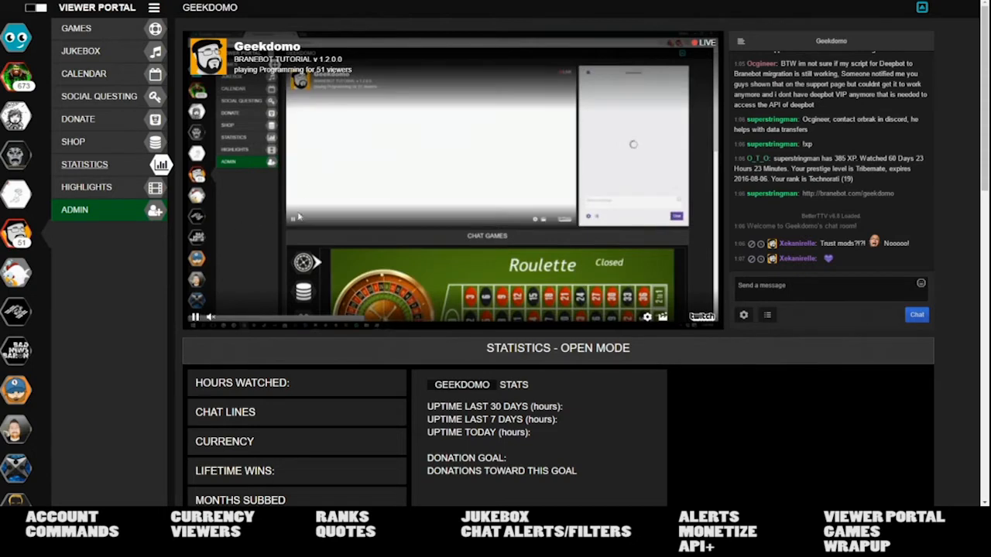
left_click(921, 7)
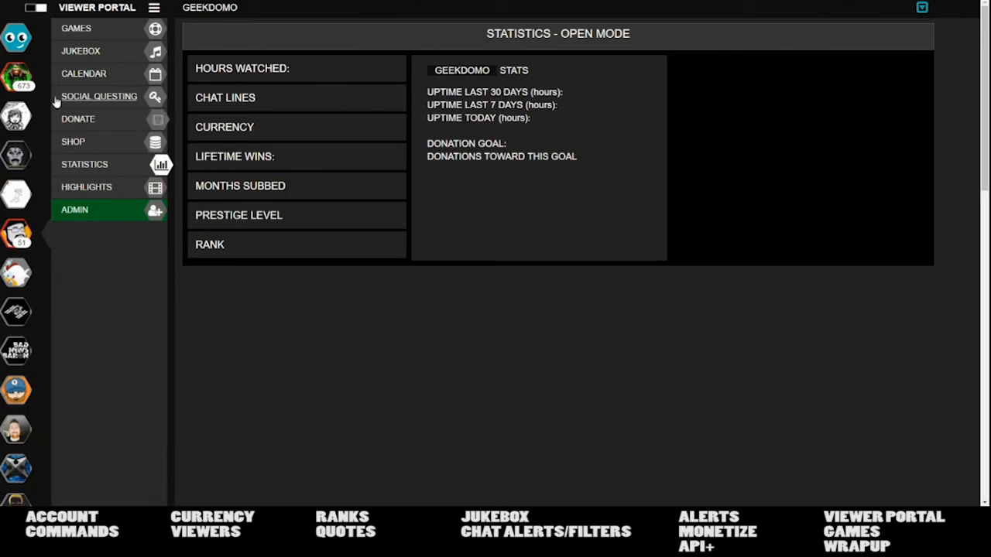
left_click(21, 83)
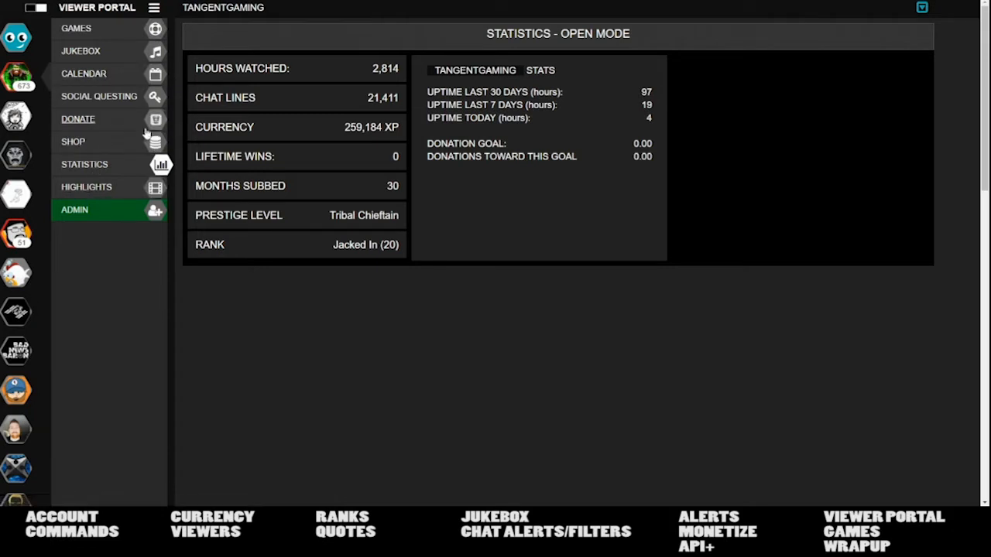
- Browse the shop's GAMES, CLOTHING, HARDWARE, BRANEBOT and ON SALE! categories
left_click(103, 147)
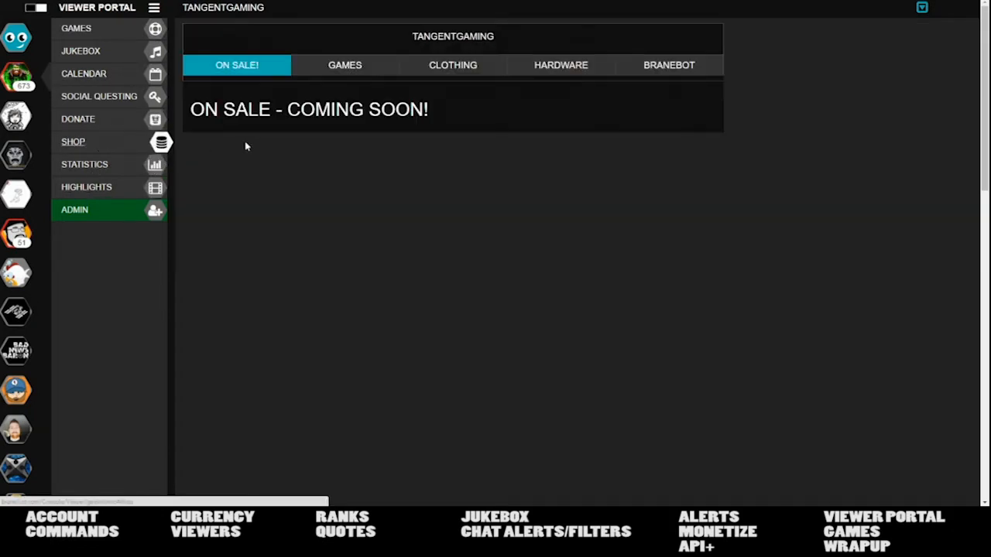
left_click(347, 70)
left_click(455, 69)
left_click(546, 70)
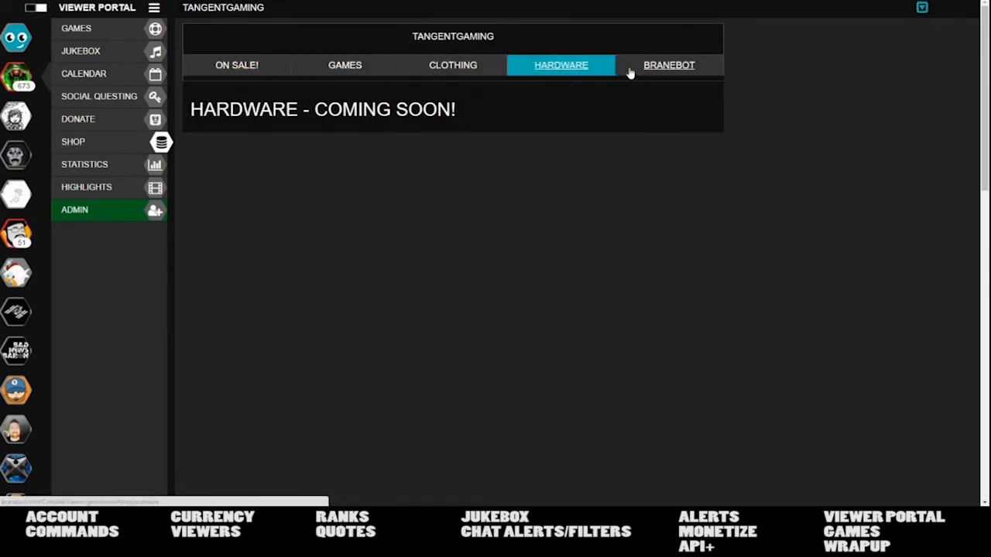
left_click(645, 70)
left_click(225, 66)
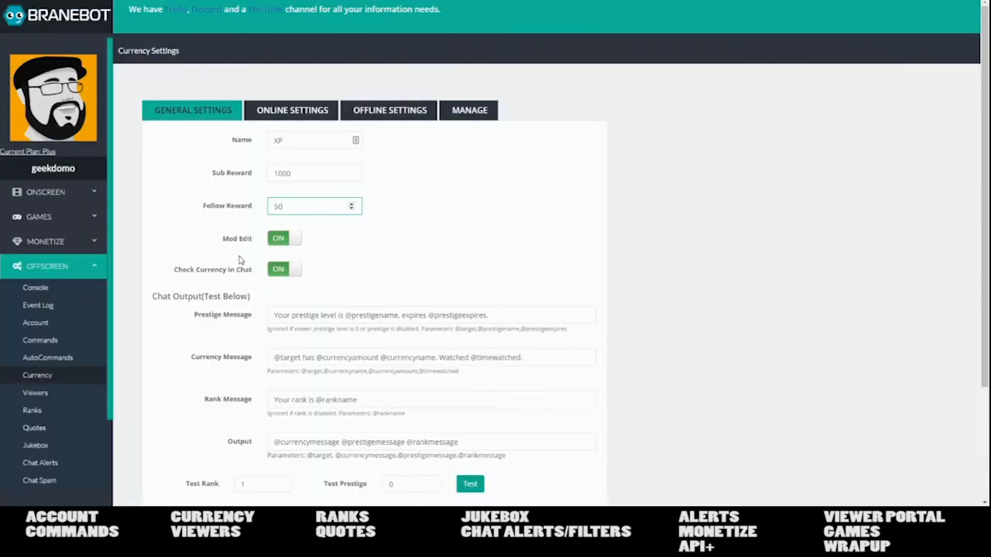
left_click(288, 272)
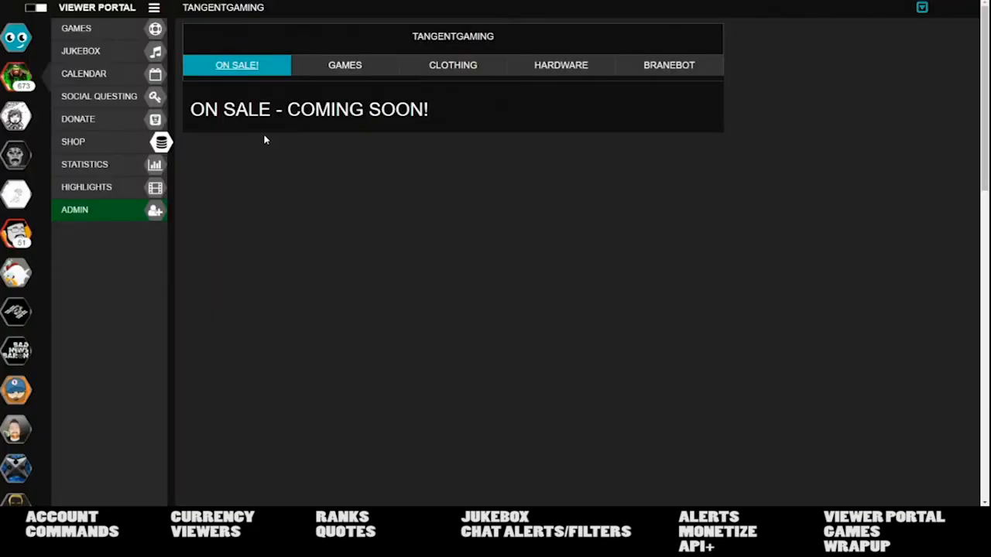
left_click(77, 165)
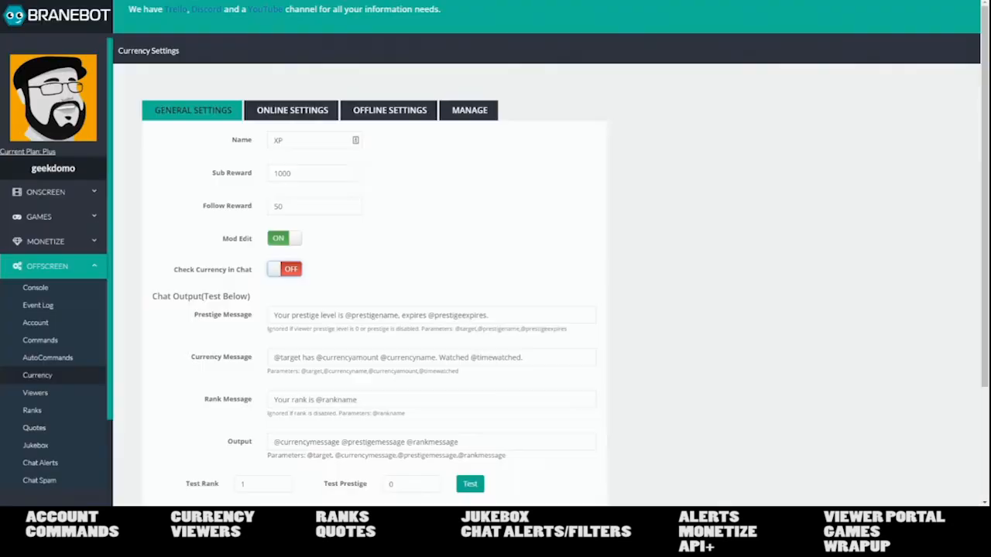
left_click(288, 269)
scroll(312, 166, "down", 2)
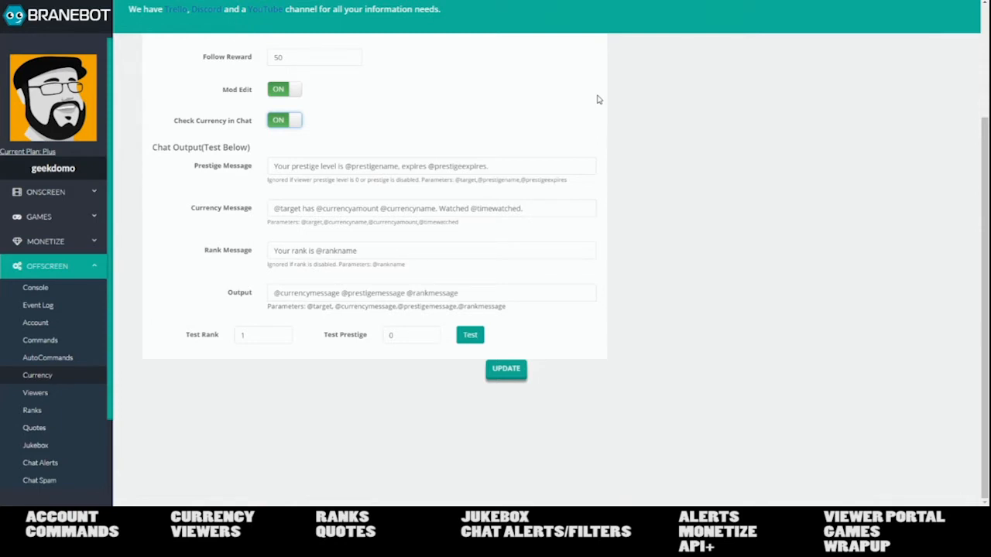
- Test the chat message (1000 XP, Protozoa), then view Online Settings: interval 5, payouts 5/2
left_click(469, 336)
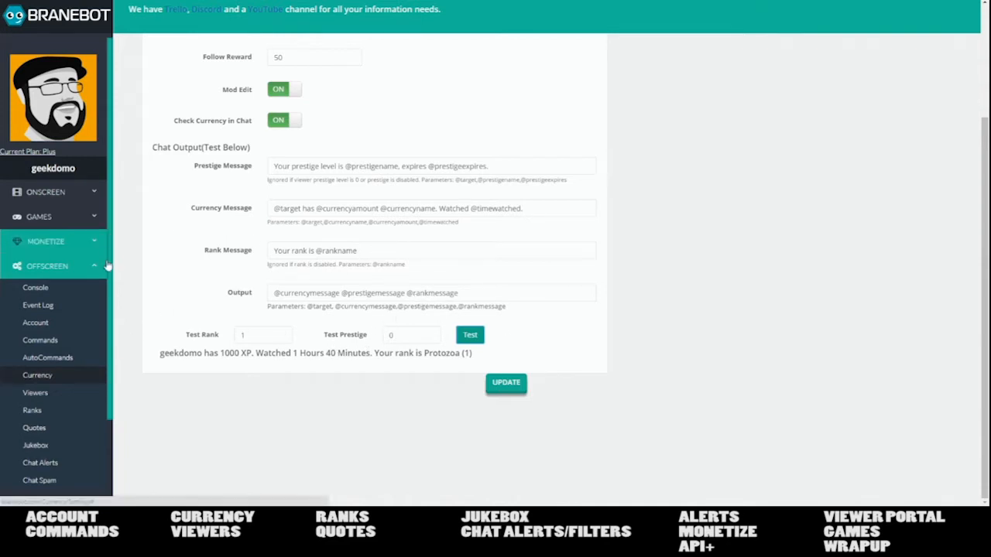
scroll(295, 236, "up", 3)
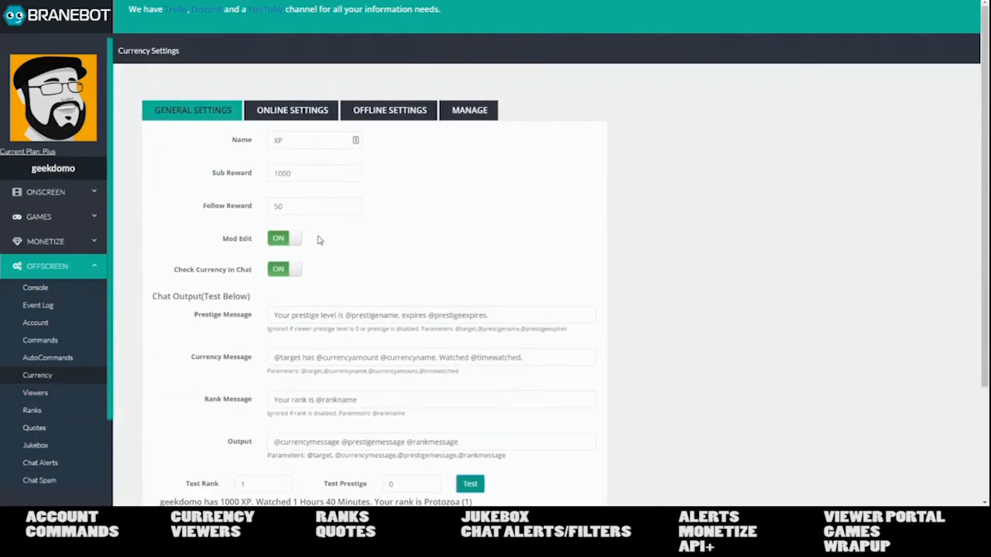
left_click(309, 111)
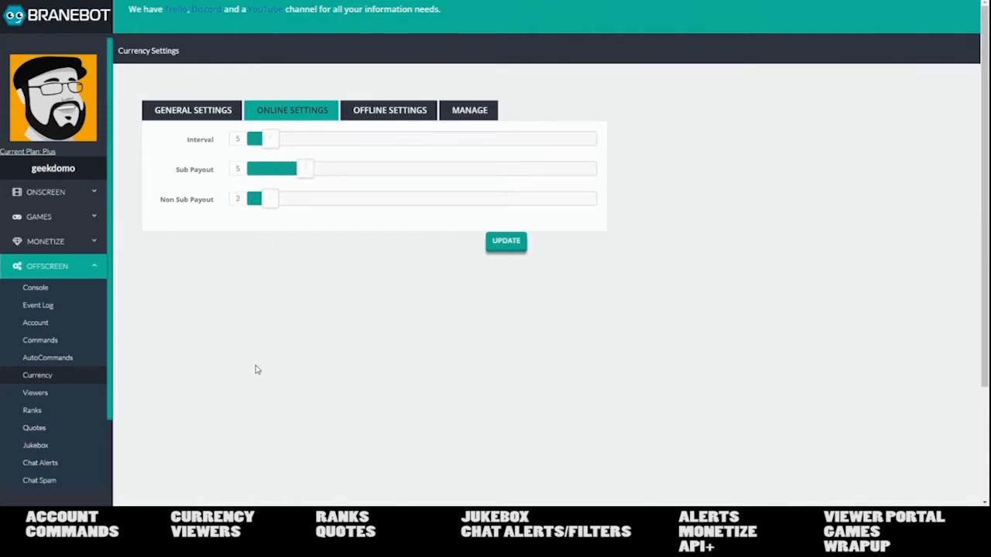
- Look over the Offline Settings and Manage currency tabs, then return to General Settings
left_click(389, 110)
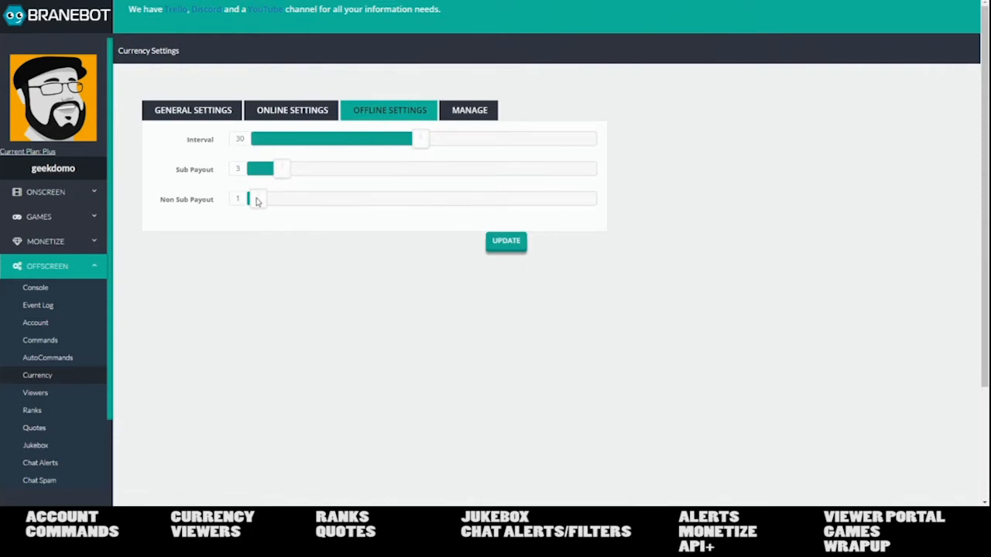
left_click(475, 110)
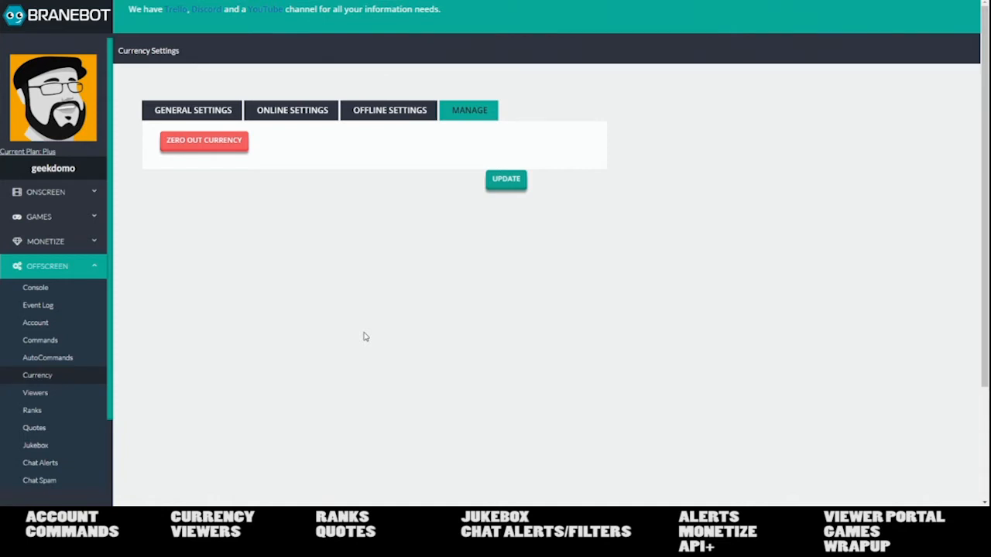
left_click(219, 117)
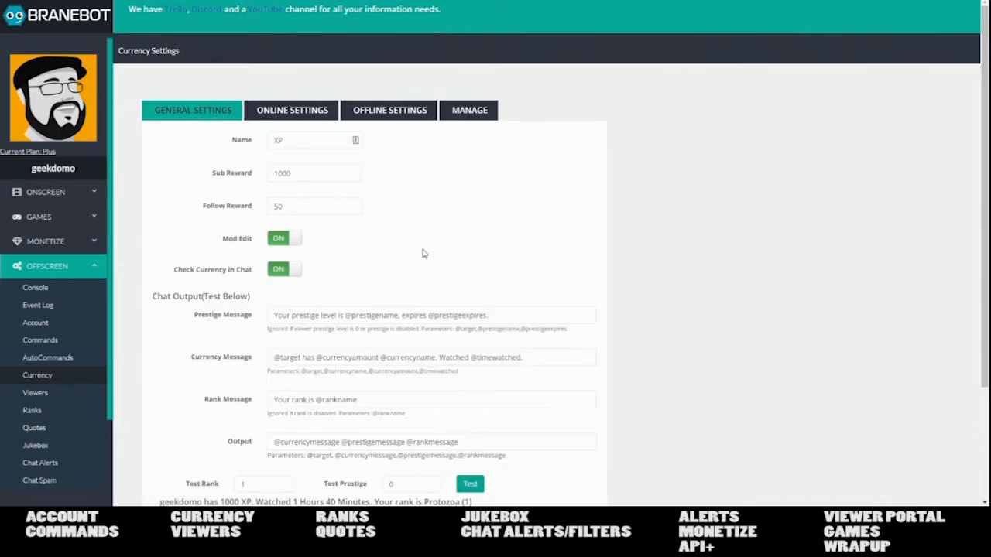
- Open the Offscreen Viewers table and jump to page 3 of the viewer entries
scroll(57, 400, "down", 2)
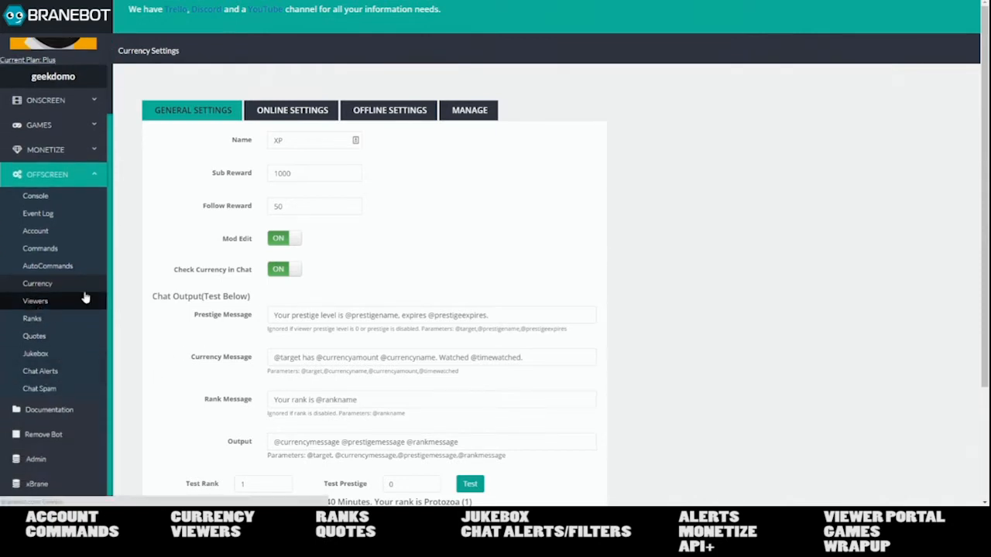
left_click(85, 298)
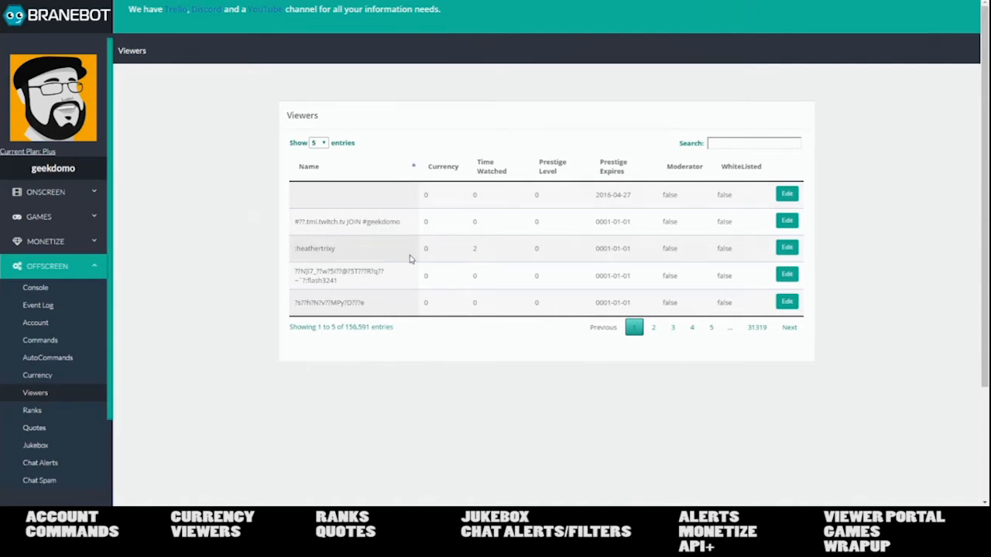
scroll(387, 232, "down", 2)
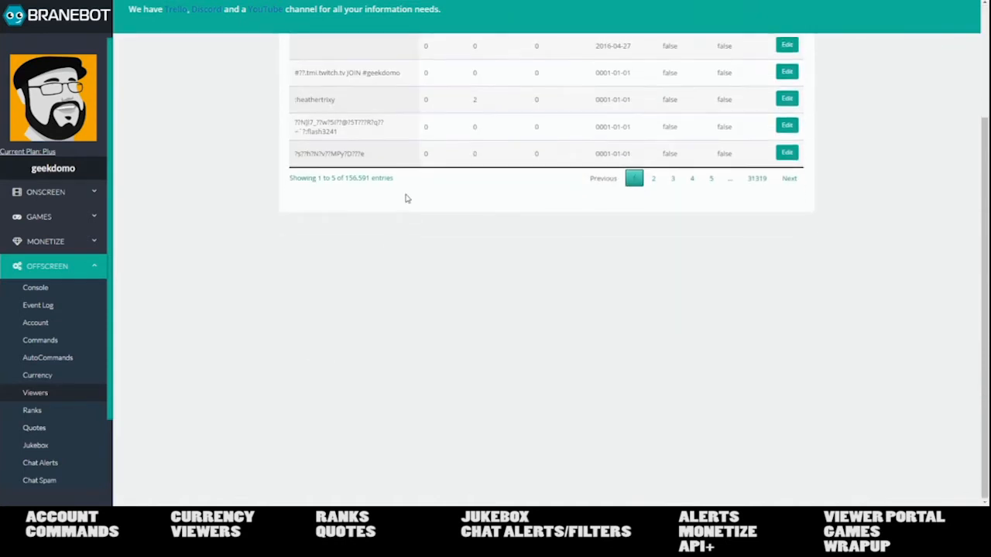
scroll(404, 199, "up", 2)
left_click(672, 329)
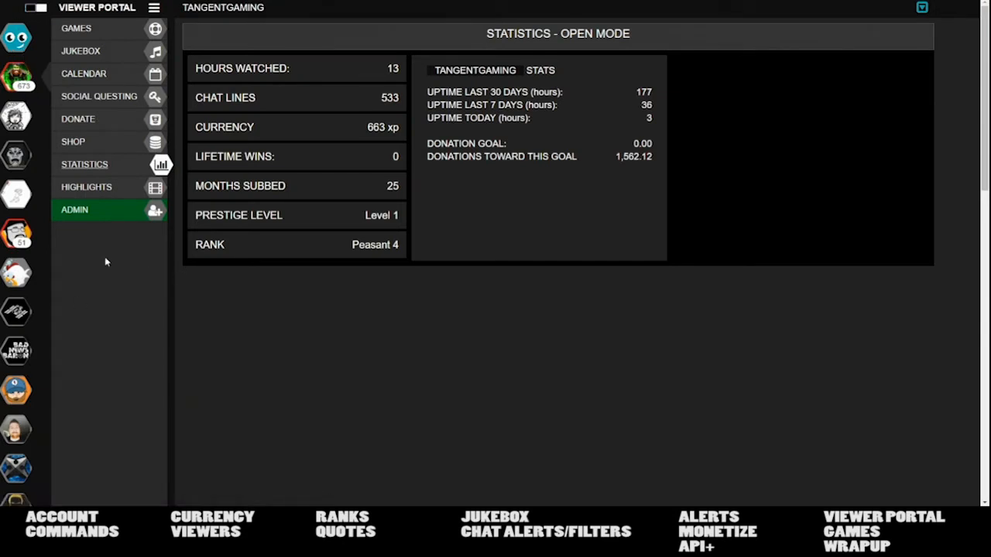
- Open your own channel's Admin page and tour Giveaway, Commands, Quotes, Polls, Viewers, Betting, ending on Main
left_click(16, 232)
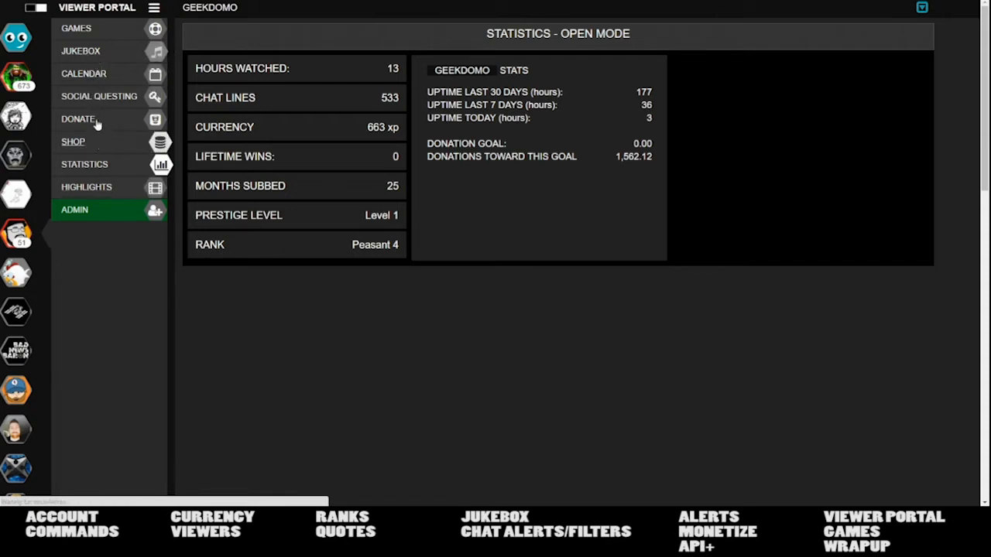
left_click(75, 209)
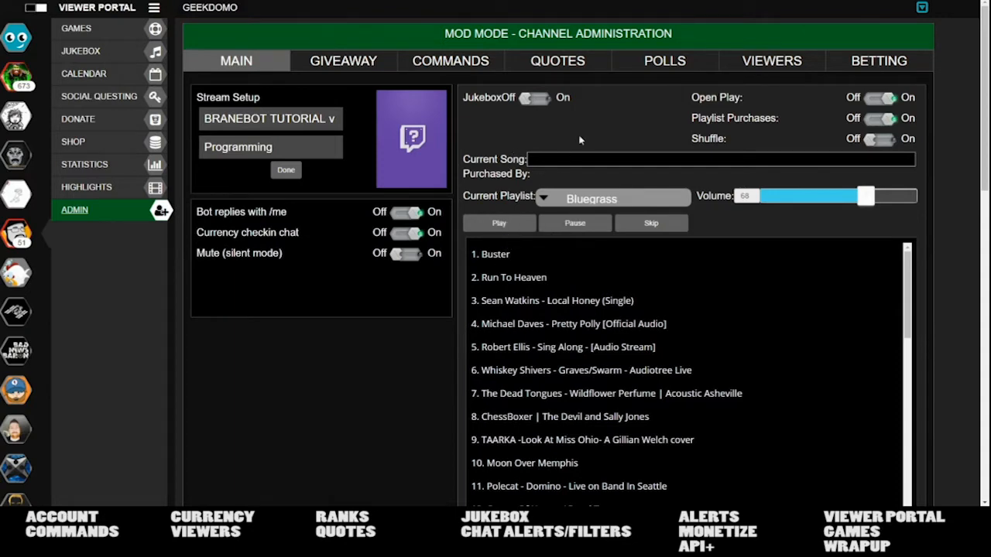
left_click(362, 67)
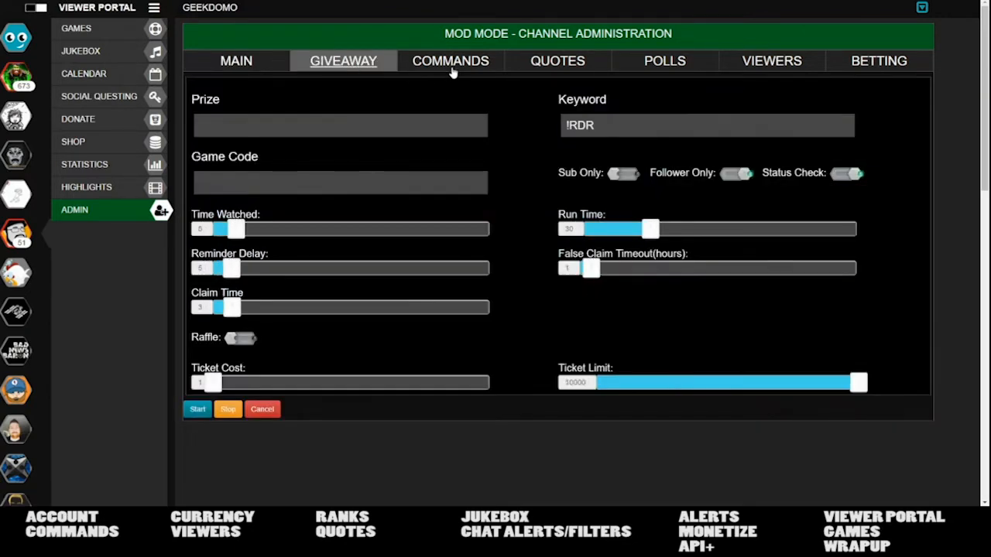
left_click(454, 69)
left_click(535, 68)
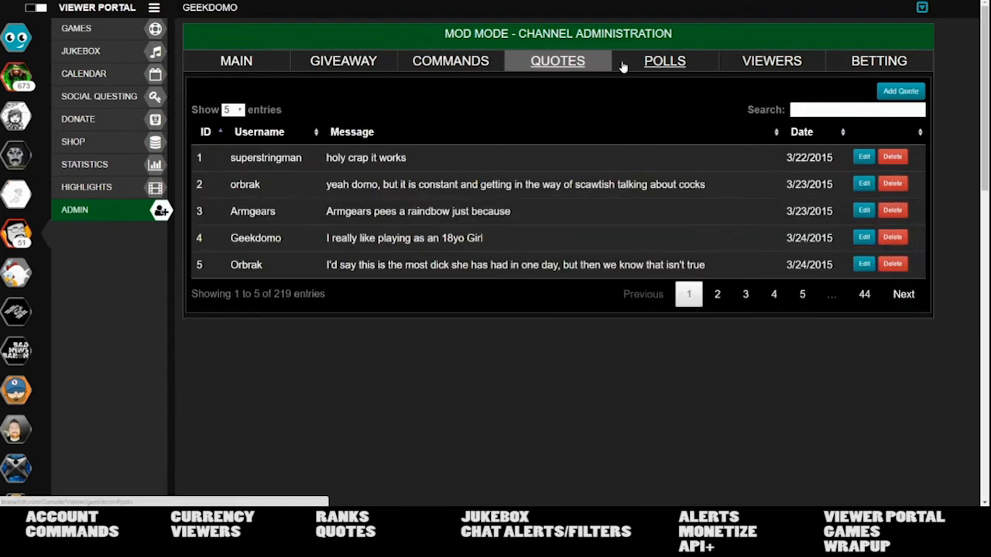
left_click(635, 67)
left_click(762, 69)
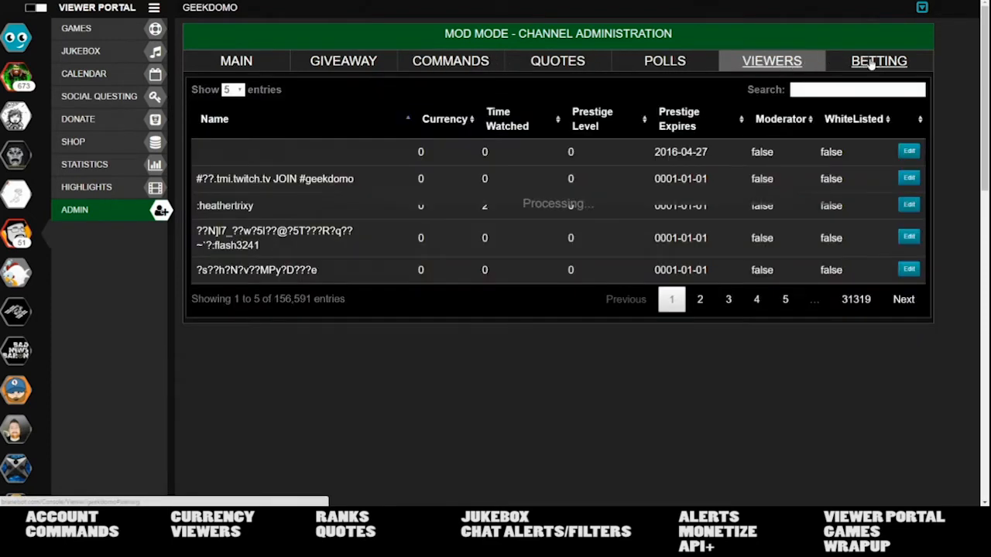
left_click(878, 62)
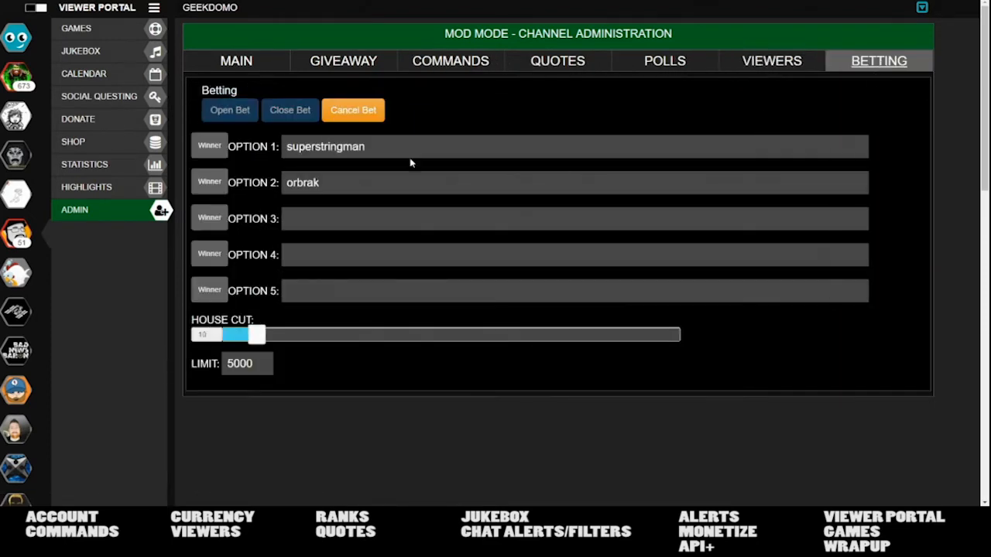
left_click(240, 62)
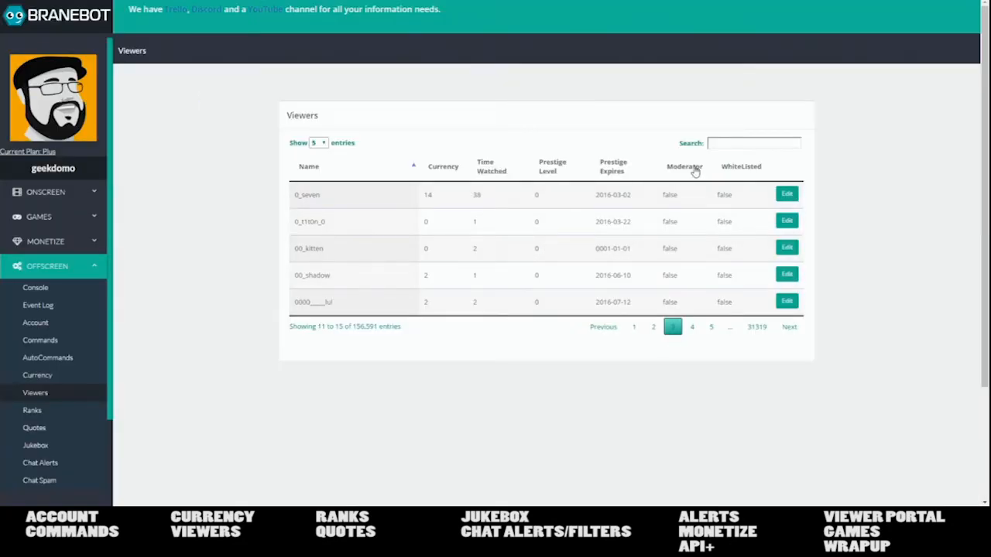
- Sort the viewers table with moderators first and show 50 entries per page
left_click(710, 174)
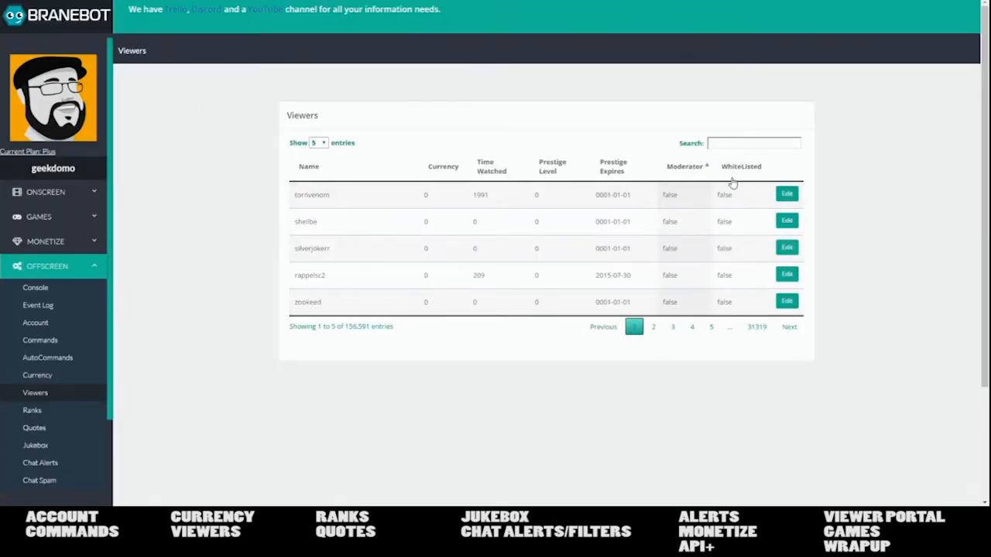
left_click(693, 168)
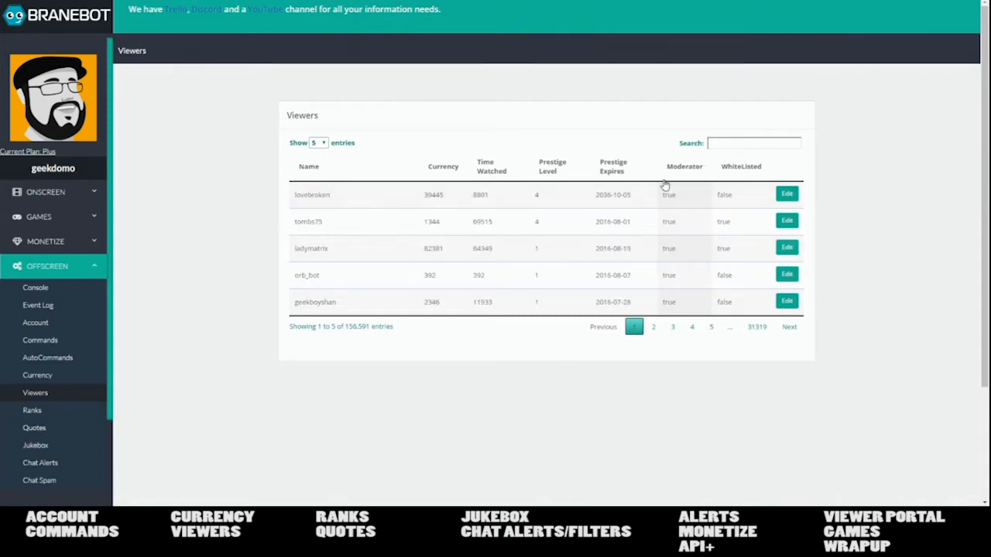
left_click(319, 142)
left_click(316, 184)
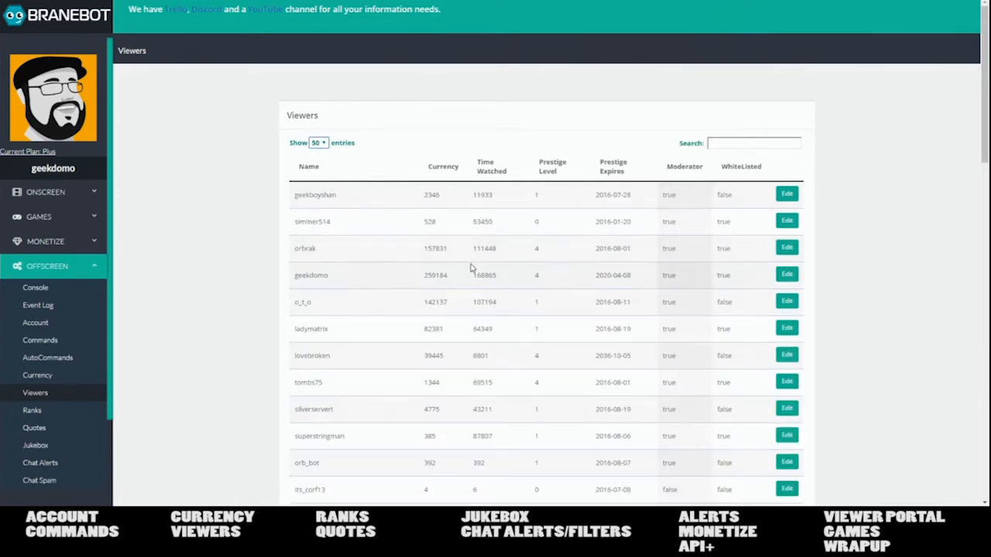
scroll(706, 309, "down", 2)
scroll(707, 309, "up", 2)
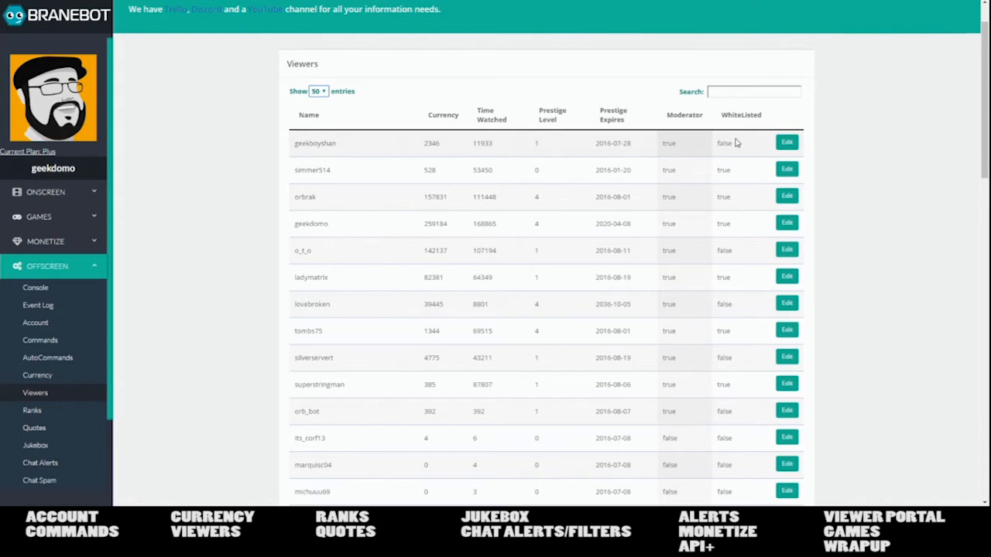
- Whitelist the first moderator in the table and save the record
left_click(788, 142)
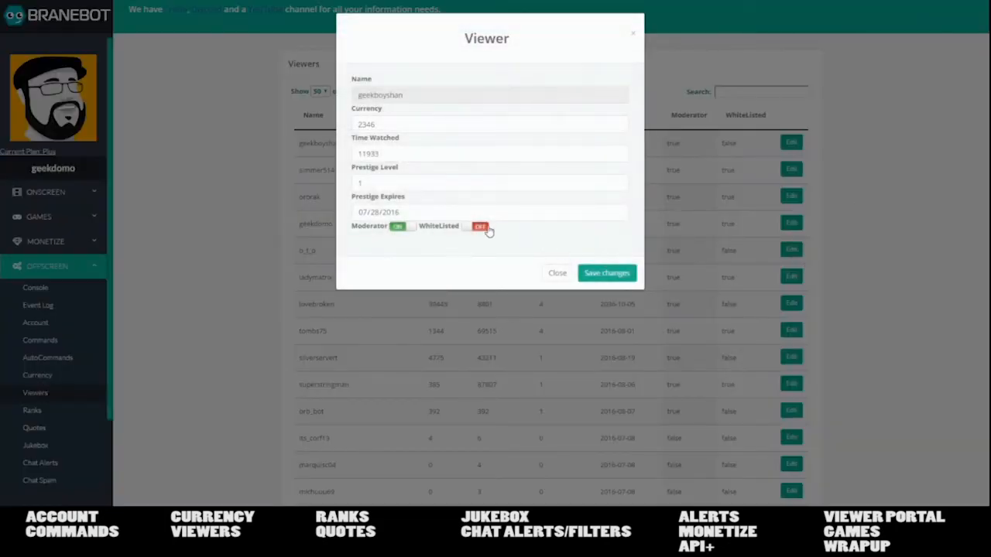
left_click(485, 227)
left_click(607, 273)
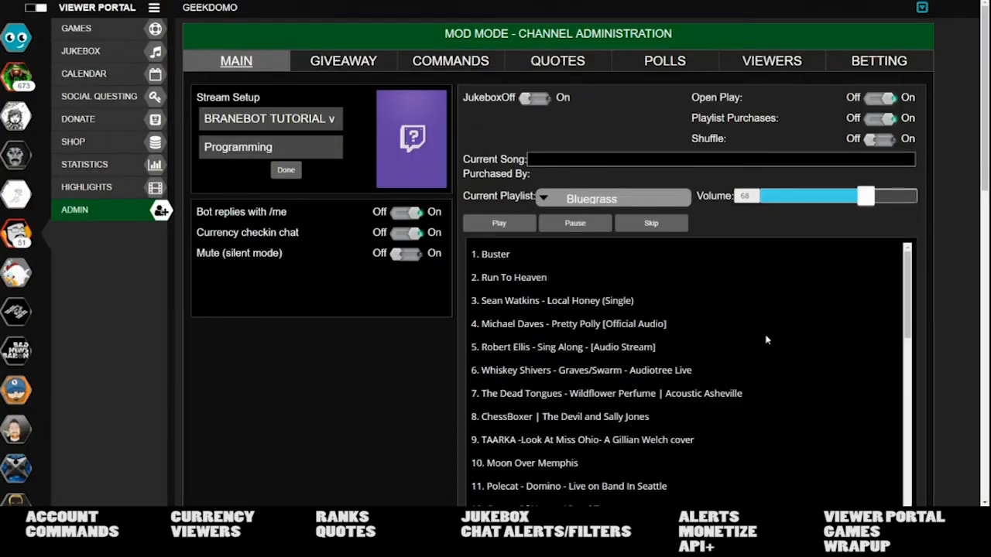
- Cycle through the Giveaway, Commands, Quotes, Polls, Viewers and Betting tabs, ending back on Main
left_click(331, 62)
left_click(452, 62)
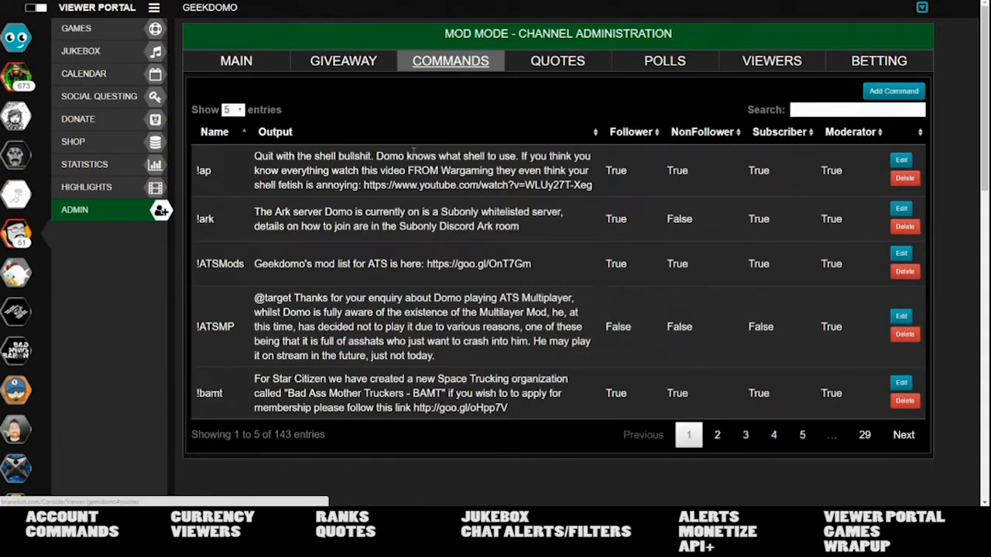
left_click(539, 71)
left_click(660, 68)
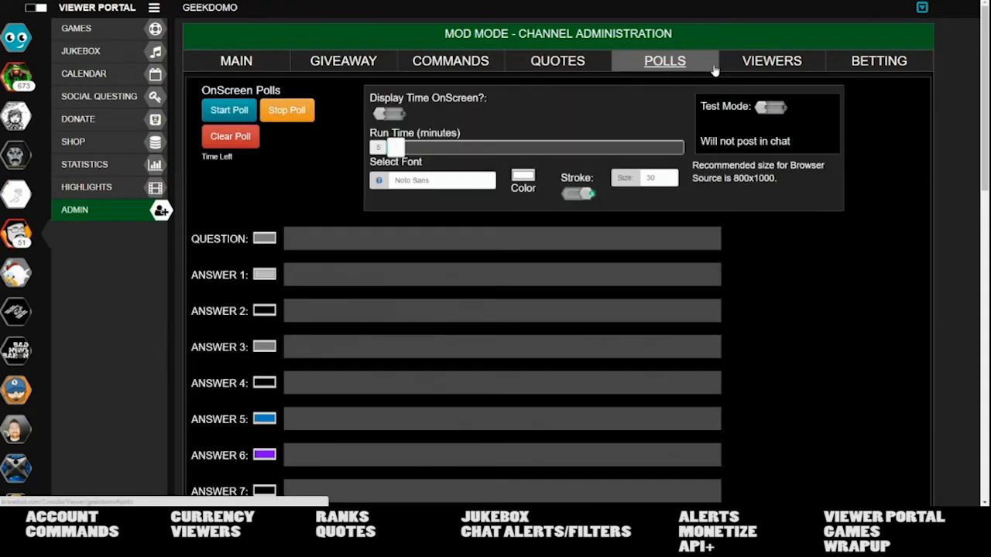
left_click(757, 68)
left_click(842, 63)
left_click(258, 73)
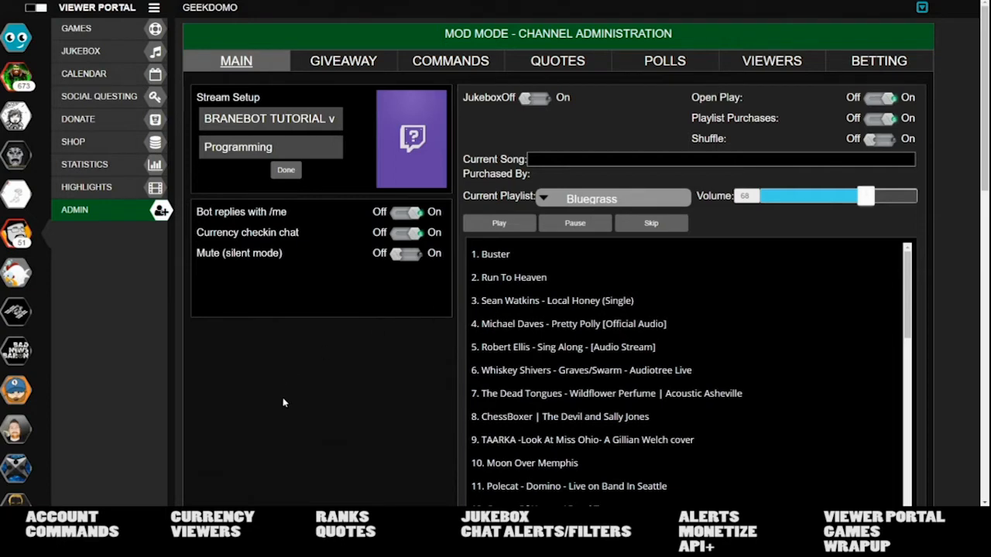
- Flip through the Giveaway, Commands, Quotes, Polls, Viewers and Betting tabs, returning to Main
left_click(342, 60)
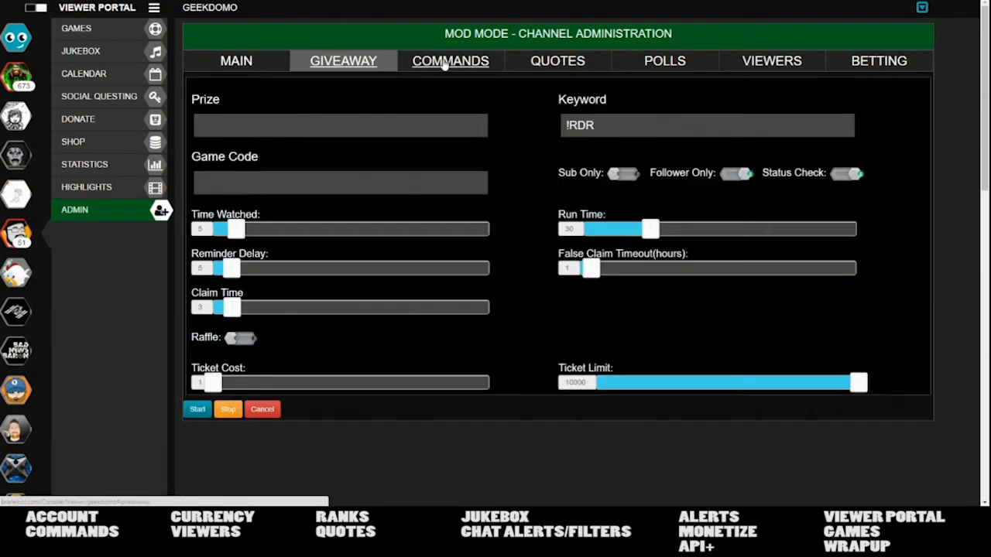
left_click(443, 62)
left_click(546, 62)
left_click(675, 67)
left_click(794, 71)
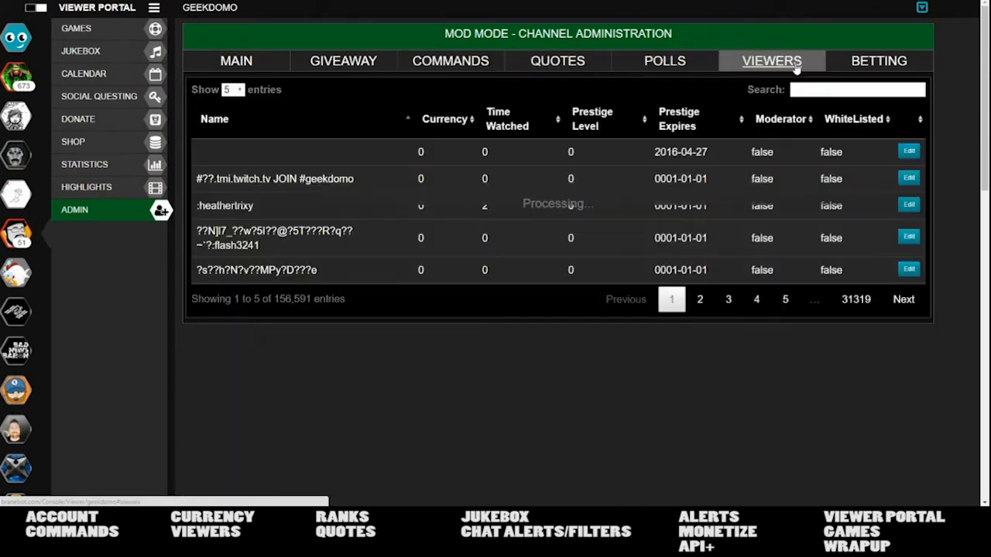
left_click(864, 71)
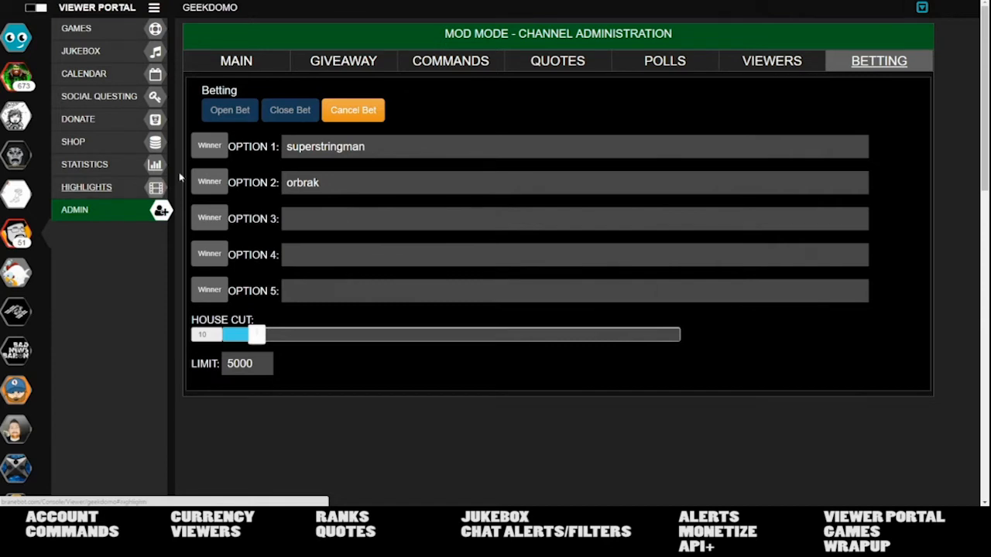
left_click(239, 65)
- Page the Commands table to page 3, glance at Quotes, set 25 commands per page, then return to Viewers
left_click(453, 68)
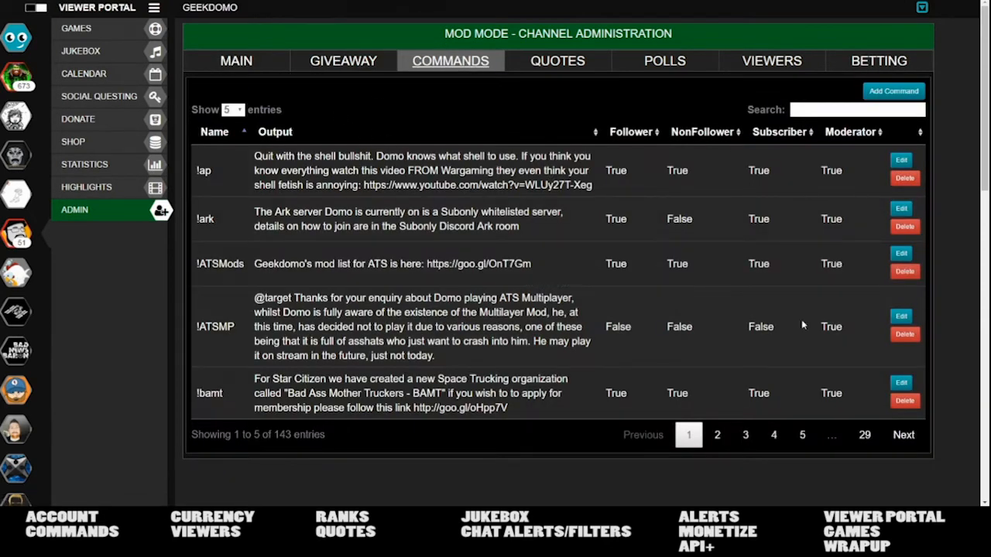
left_click(746, 434)
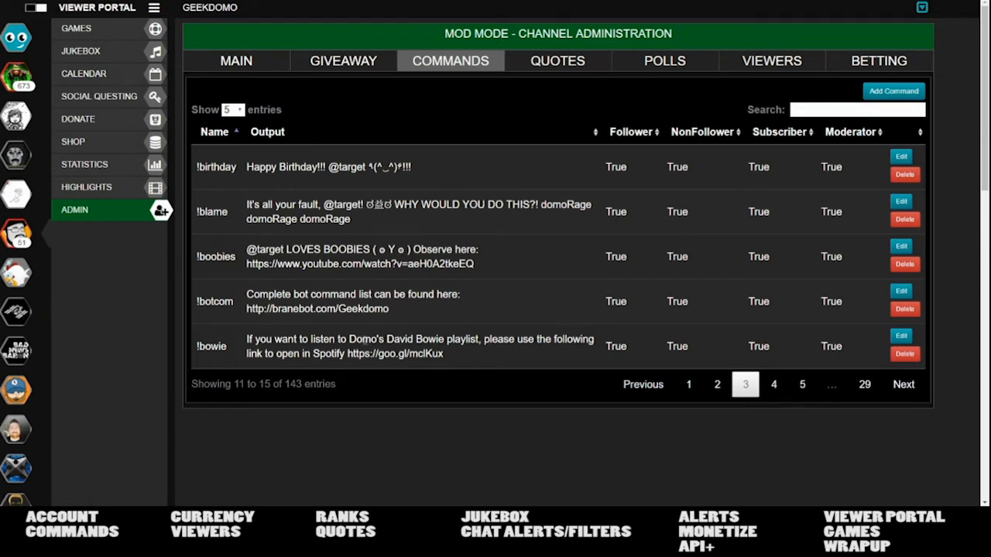
left_click(551, 63)
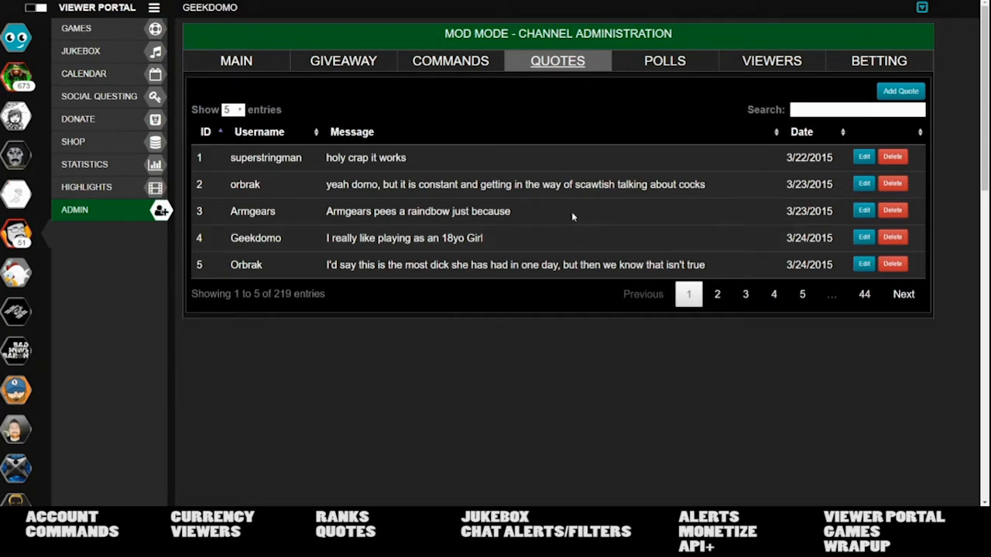
left_click(428, 71)
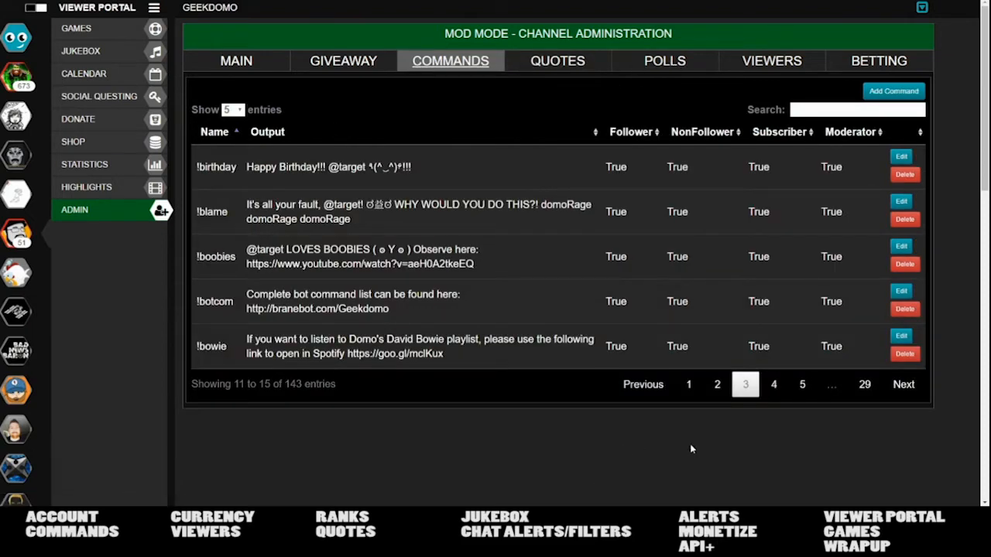
left_click(232, 110)
left_click(233, 133)
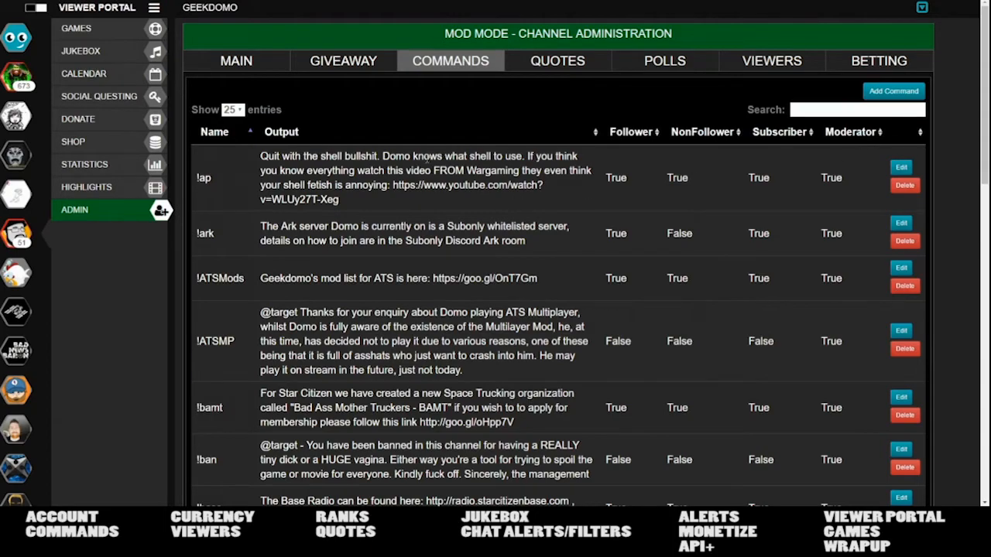
scroll(261, 350, "down", 8)
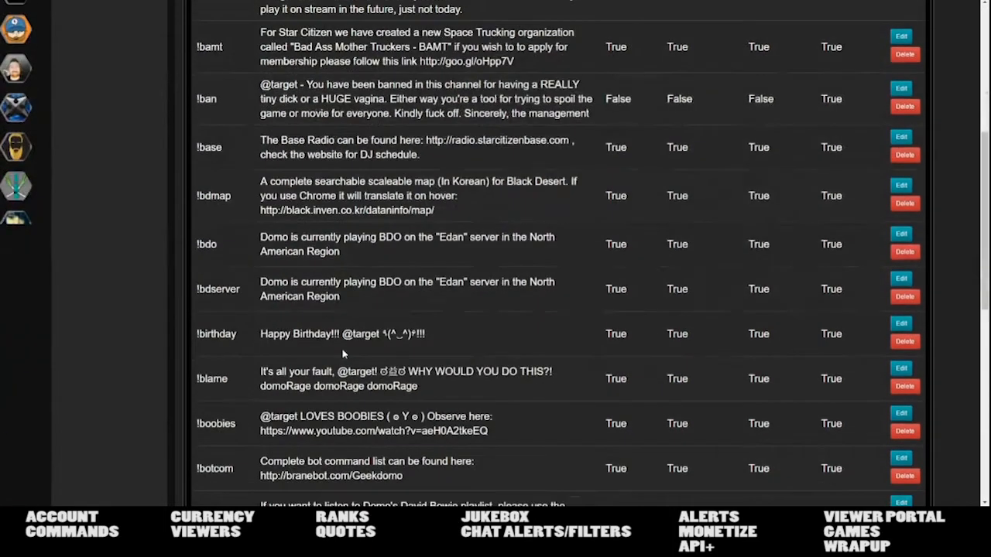
scroll(347, 353, "up", 10)
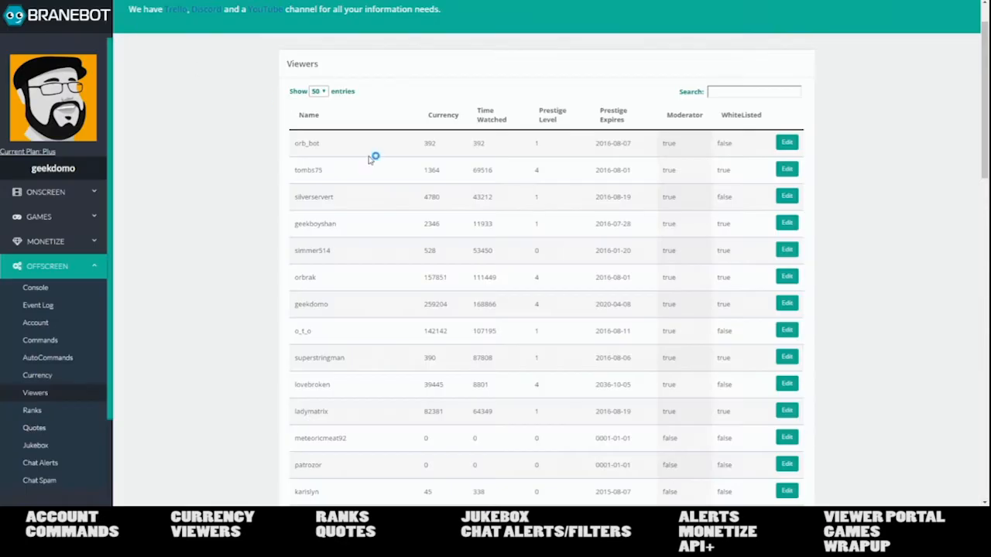
left_click(428, 331)
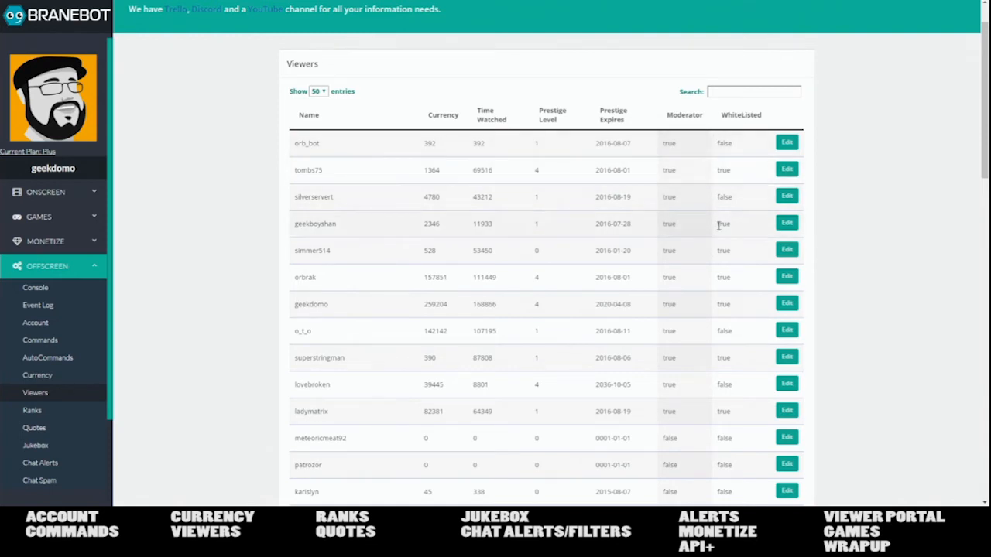
- Edit a viewer's record, switch WhiteListed off, and save the changes
left_click(786, 223)
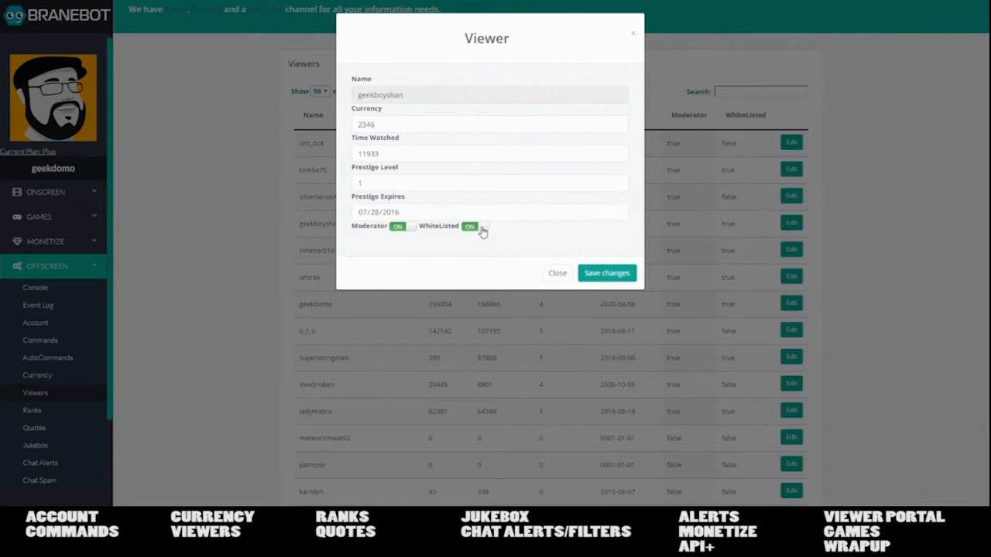
left_click(472, 227)
left_click(600, 275)
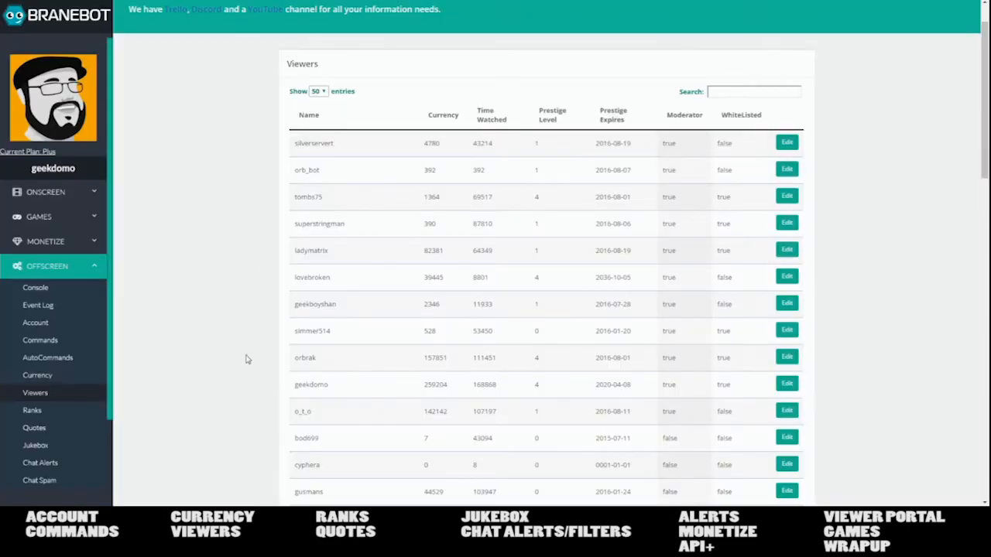
- Open Offscreen Ranks, scroll the 20 ranks from Protozoa to Jacked In, and select Rank 1's hours
left_click(69, 409)
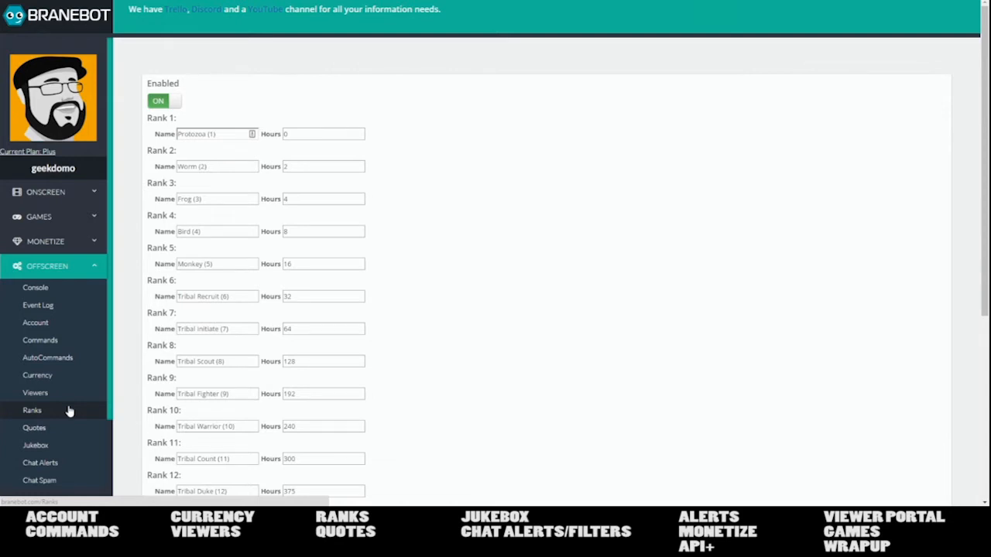
left_click(68, 410)
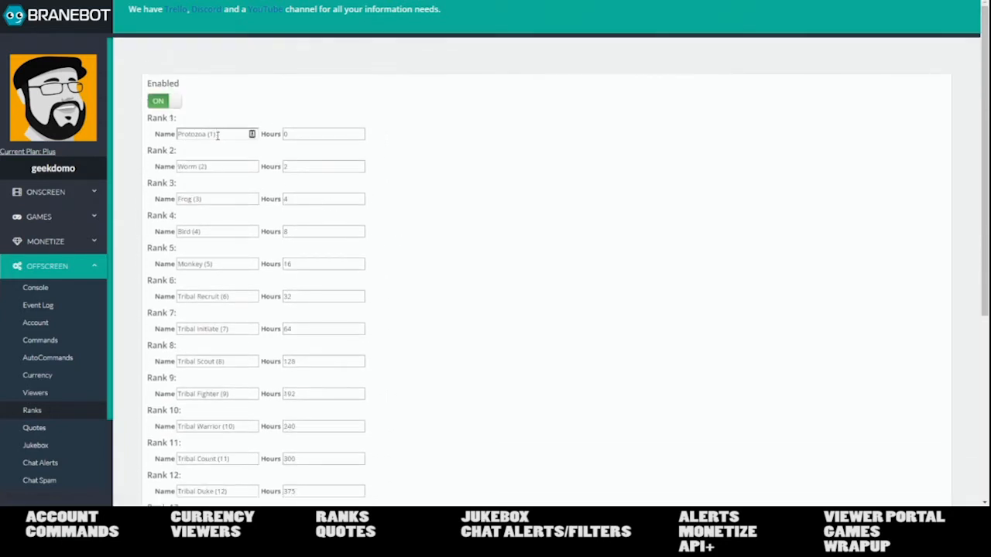
scroll(193, 323, "down", 4)
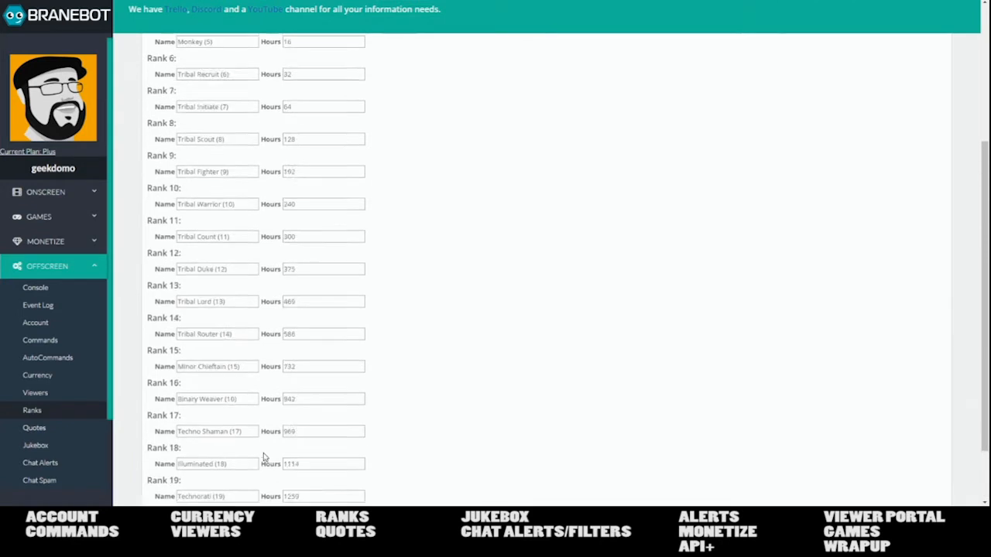
scroll(263, 457, "up", 5)
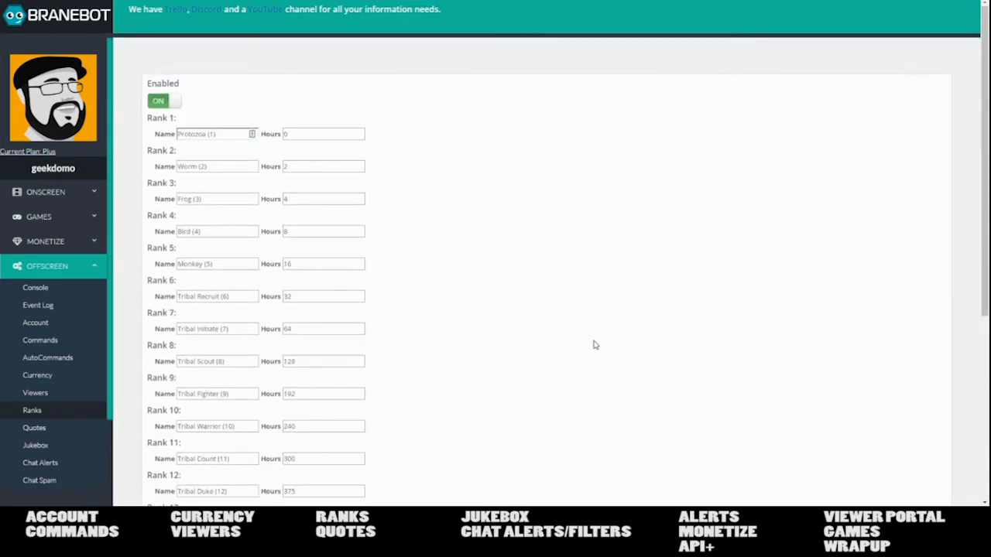
scroll(448, 162, "down", 1)
scroll(448, 166, "down", 4)
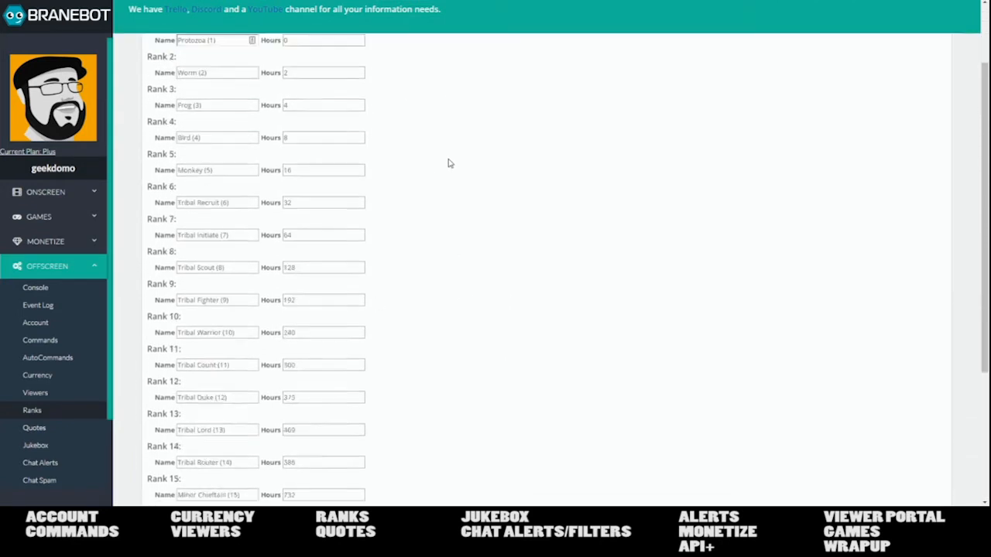
scroll(425, 212, "up", 5)
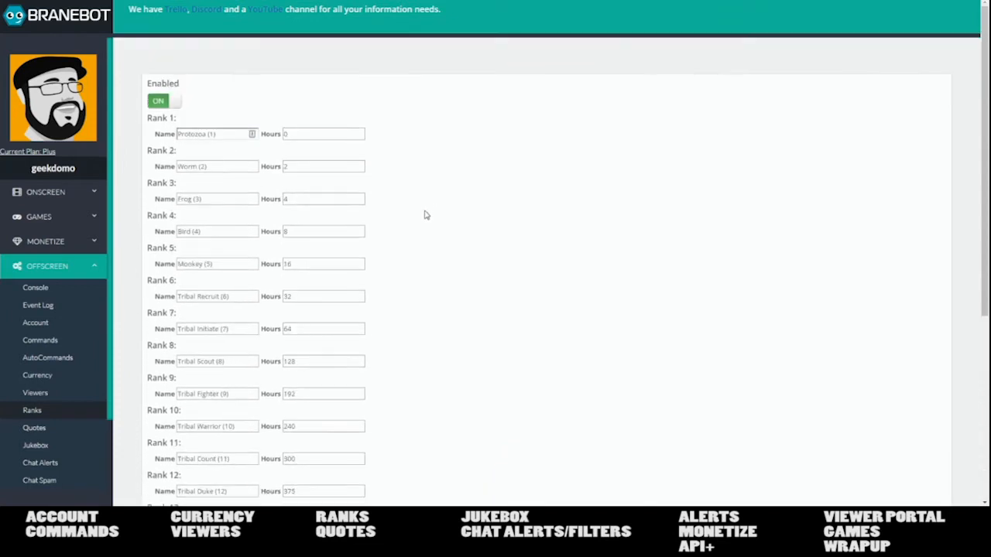
left_click(308, 133)
scroll(316, 332, "down", 4)
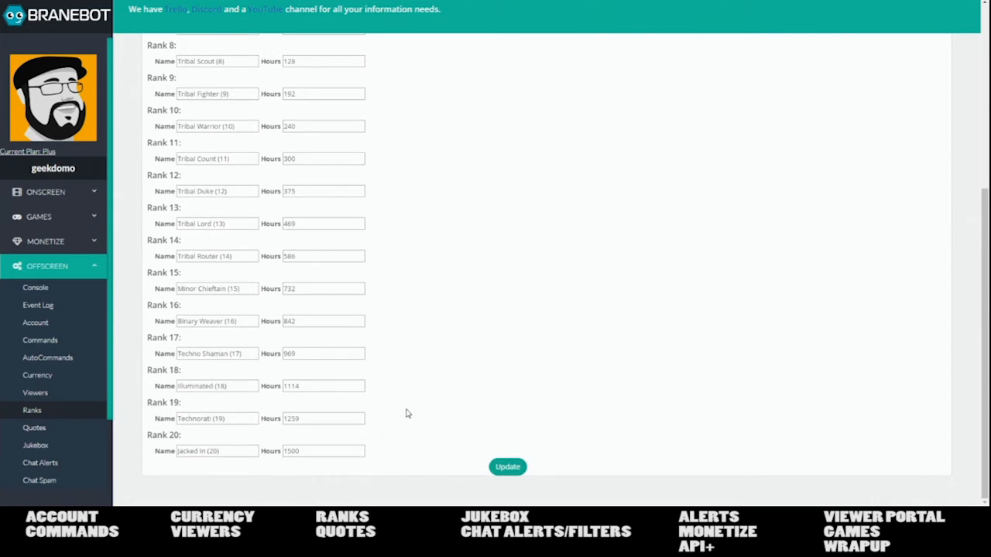
scroll(393, 348, "up", 4)
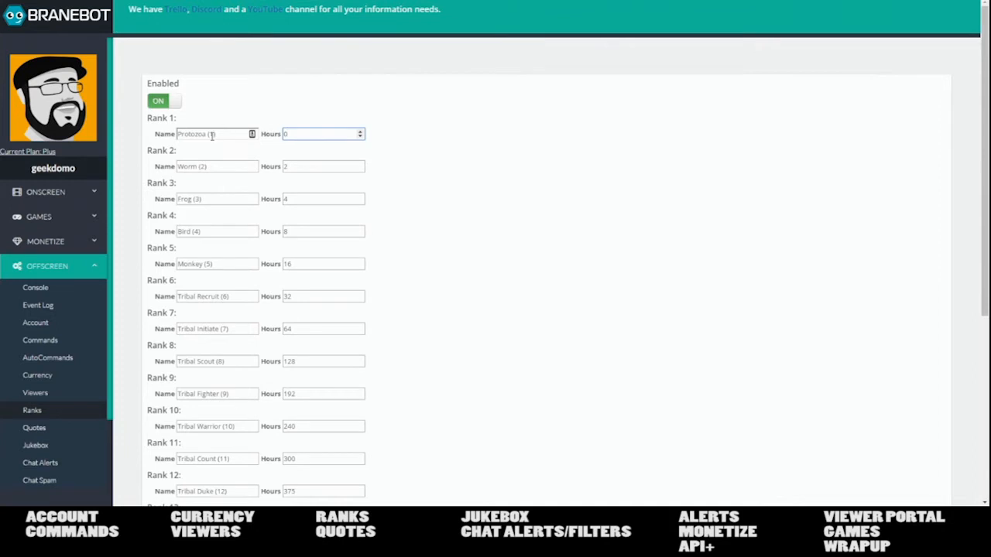
- Highlight the names Protozoa, Worm and Frog in the first three rank fields without editing them
left_click_drag(209, 135, 177, 135)
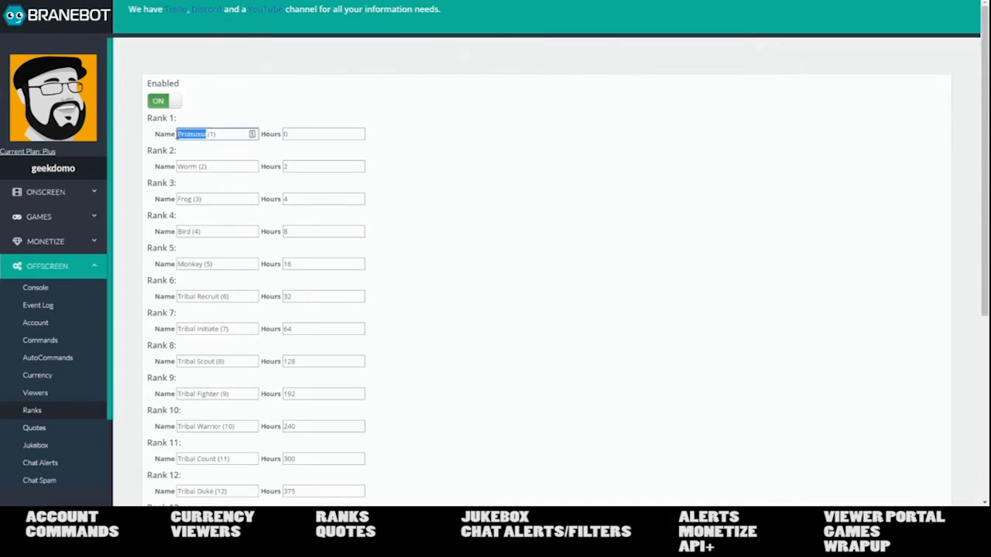
left_click_drag(197, 166, 178, 167)
left_click_drag(193, 199, 178, 199)
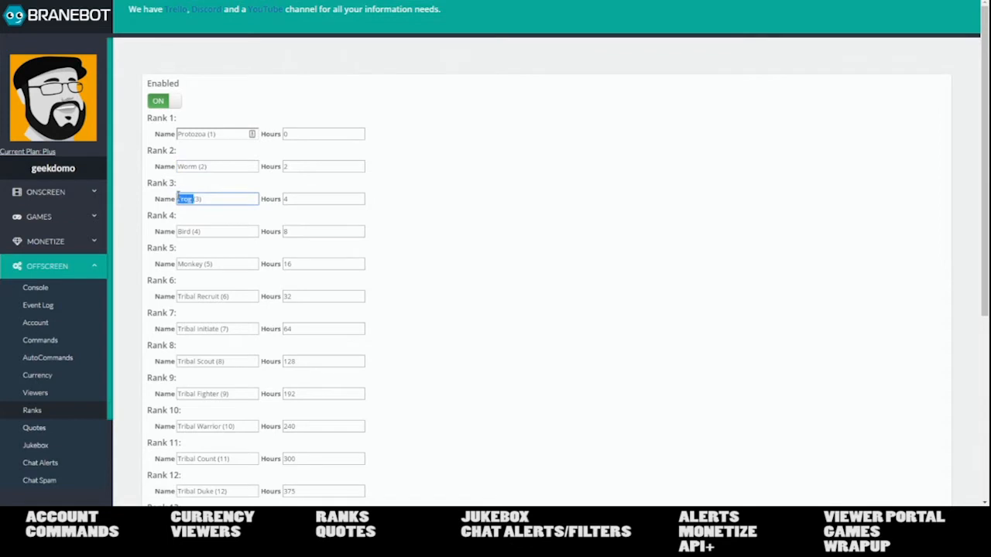
left_click(225, 135)
left_click_drag(216, 134, 212, 136)
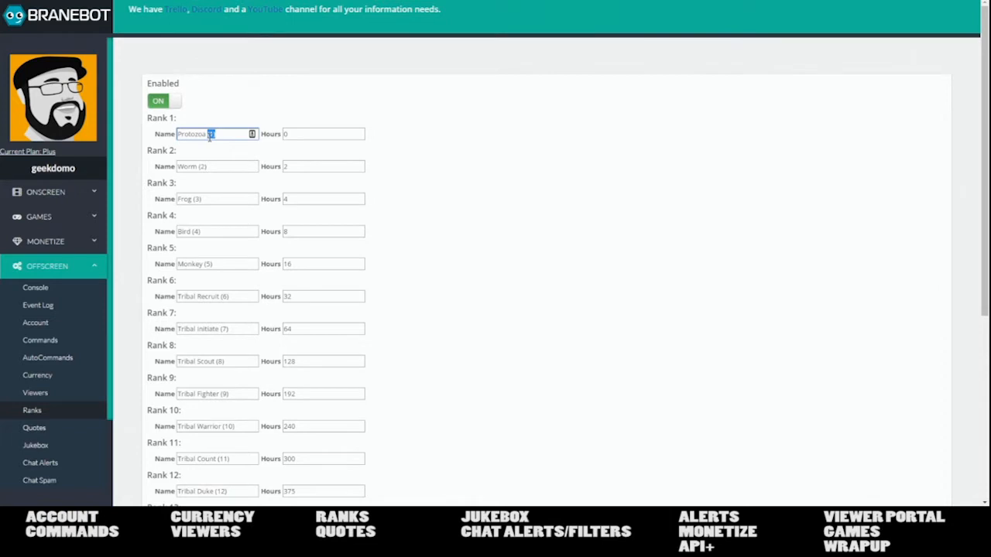
left_click(376, 158)
- Toggle the ranks system off and back on, scroll the rank list, then open Quotes
left_click(176, 103)
left_click(167, 100)
scroll(434, 205, "down", 1)
scroll(438, 205, "down", 3)
scroll(436, 206, "up", 3)
scroll(562, 245, "down", 5)
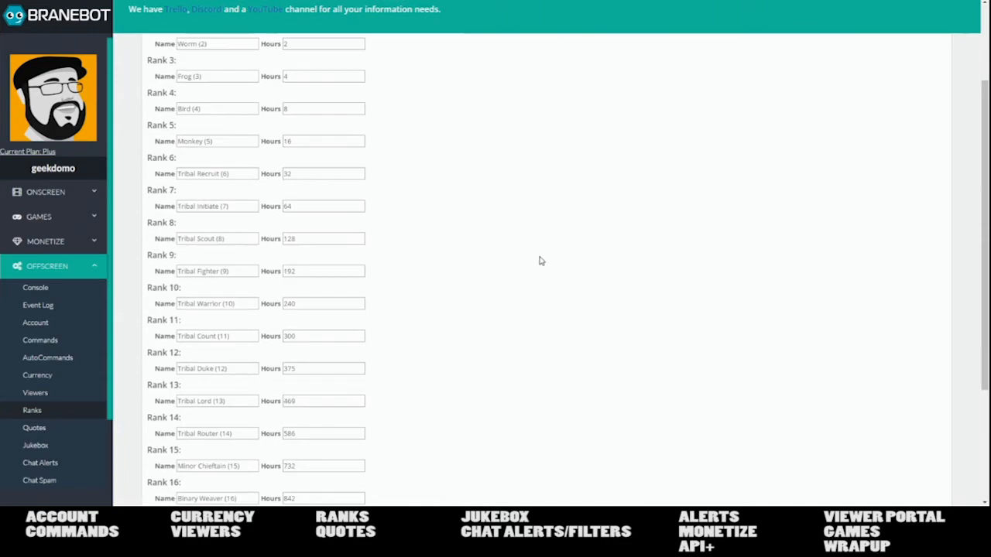
scroll(429, 331, "up", 5)
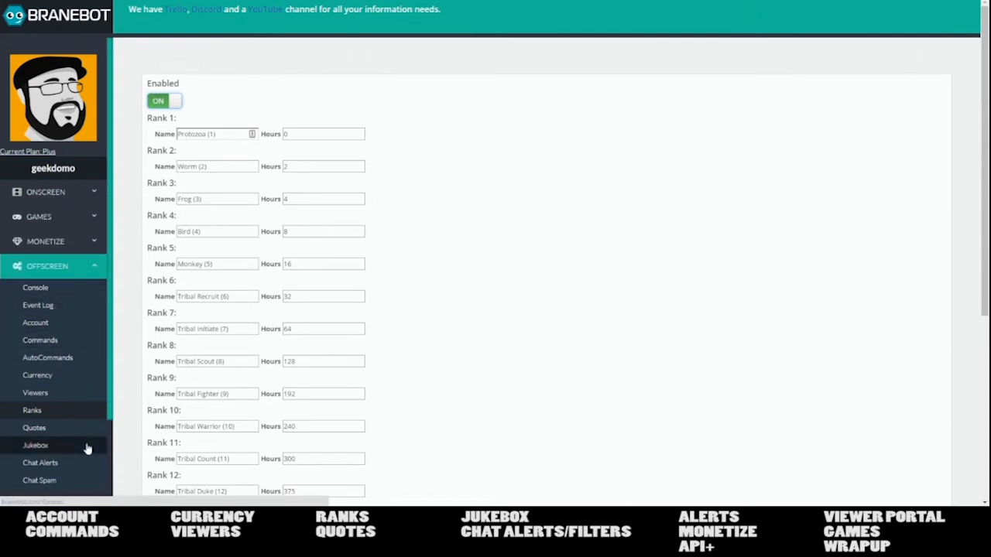
scroll(57, 430, "down", 1)
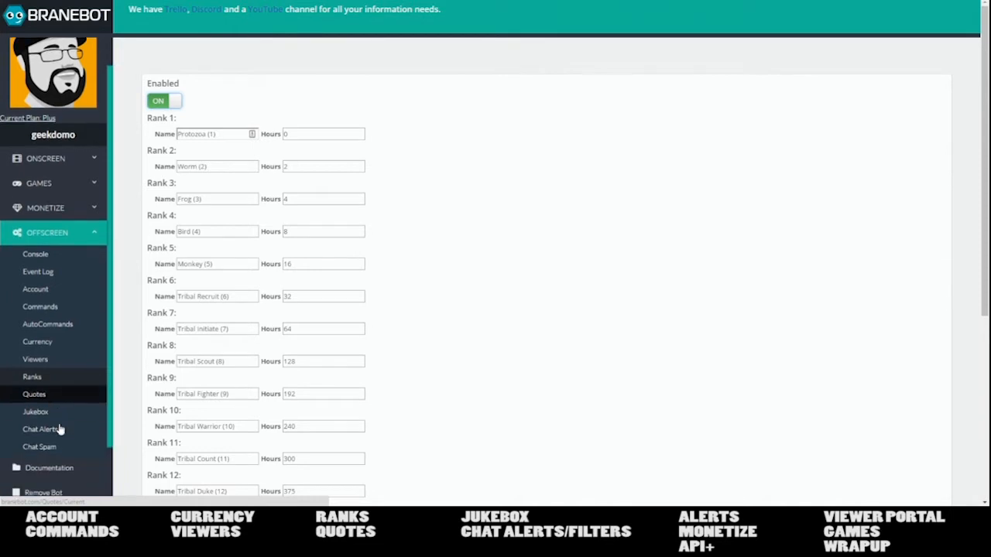
left_click(23, 378)
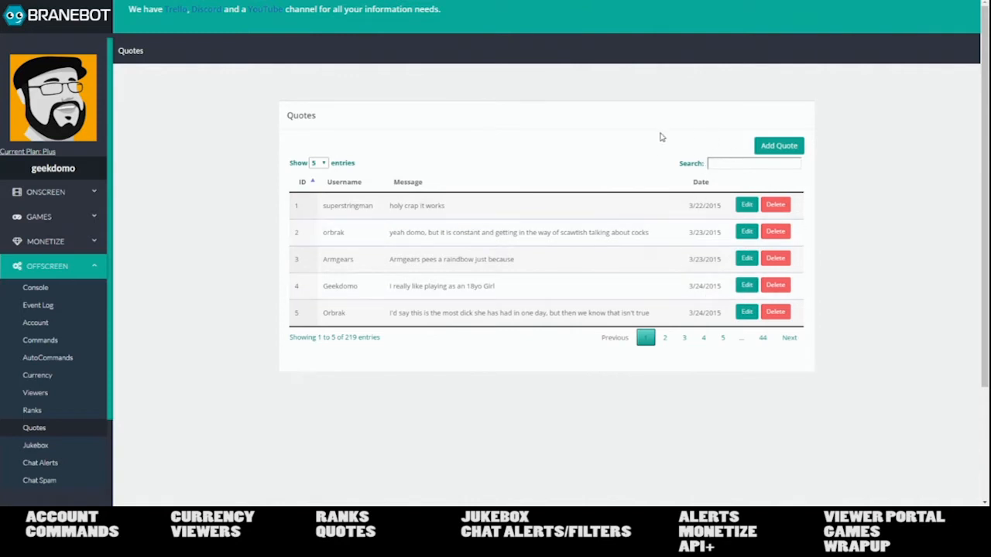
- Go to page 4 of the saved quotes list
scroll(625, 219, "down", 3)
scroll(611, 233, "up", 3)
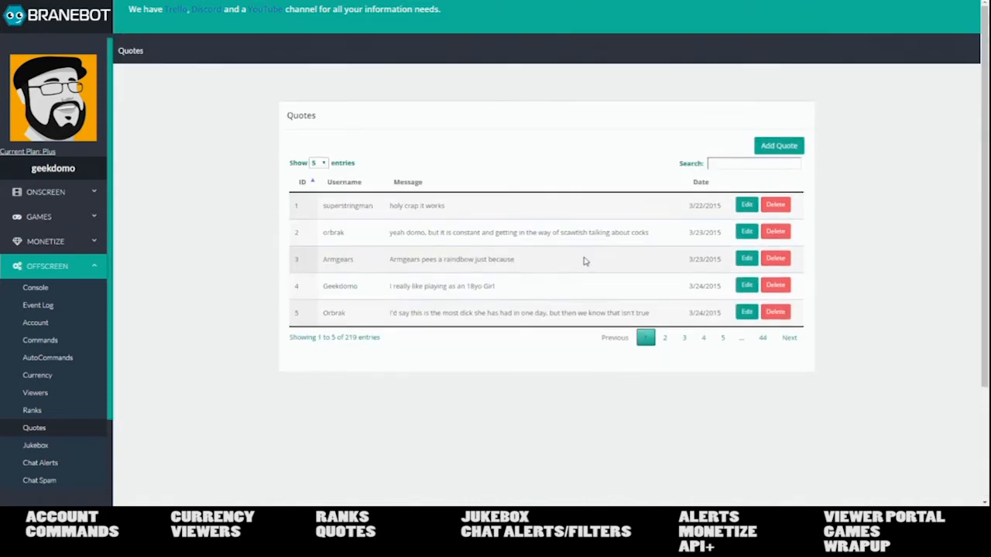
left_click(703, 338)
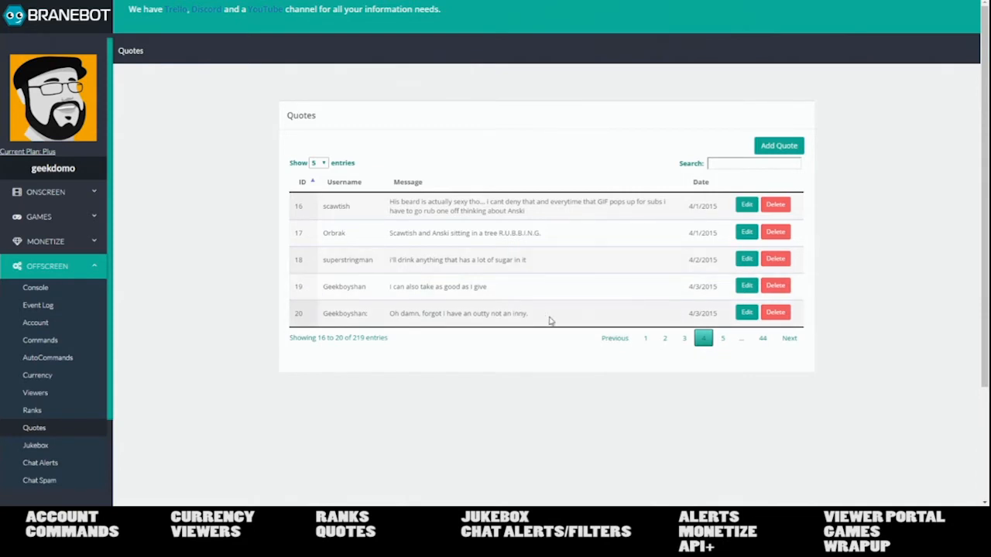
- Highlight quote 19's message and date, then open the Jukebox page
scroll(539, 306, "down", 3)
scroll(539, 305, "up", 3)
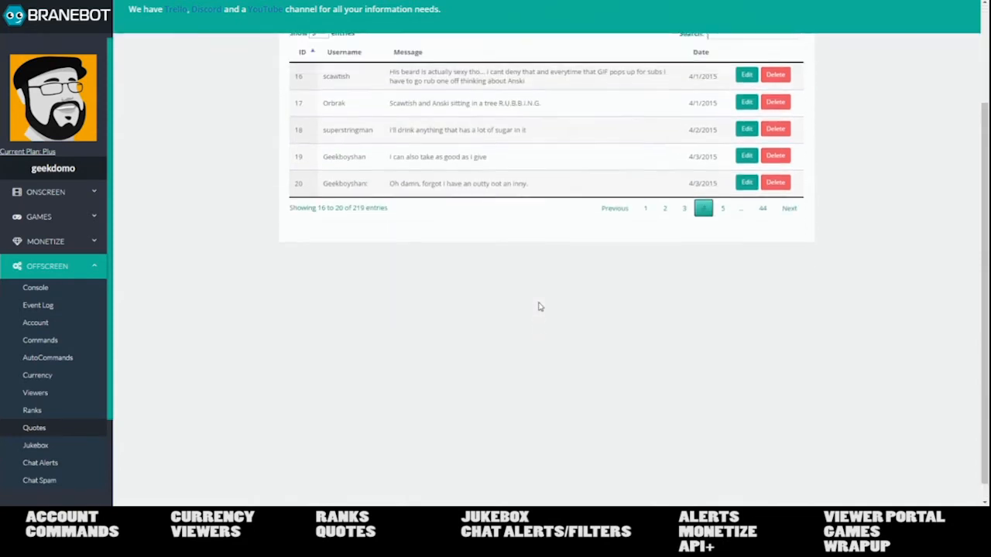
left_click_drag(401, 287, 508, 290)
left_click(517, 290)
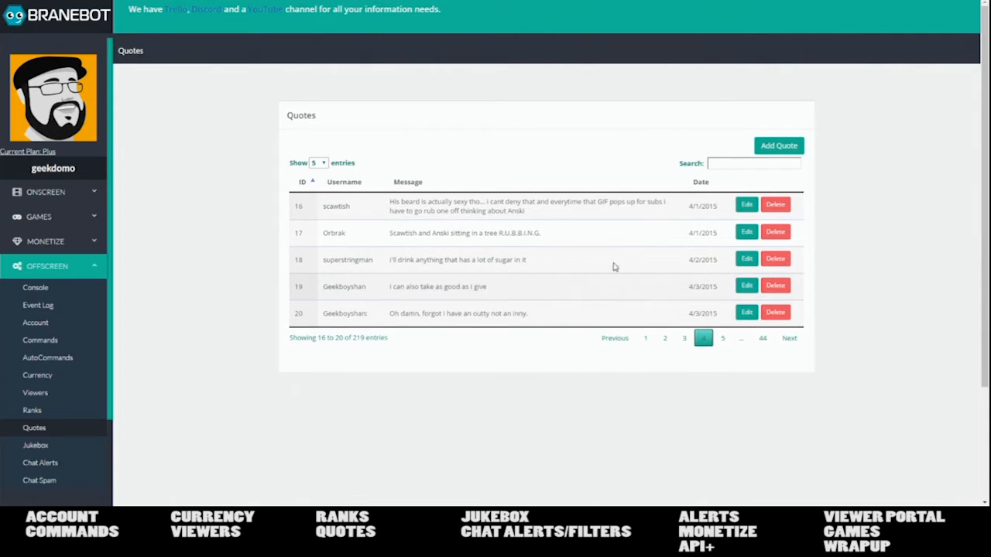
left_click_drag(720, 286, 683, 288)
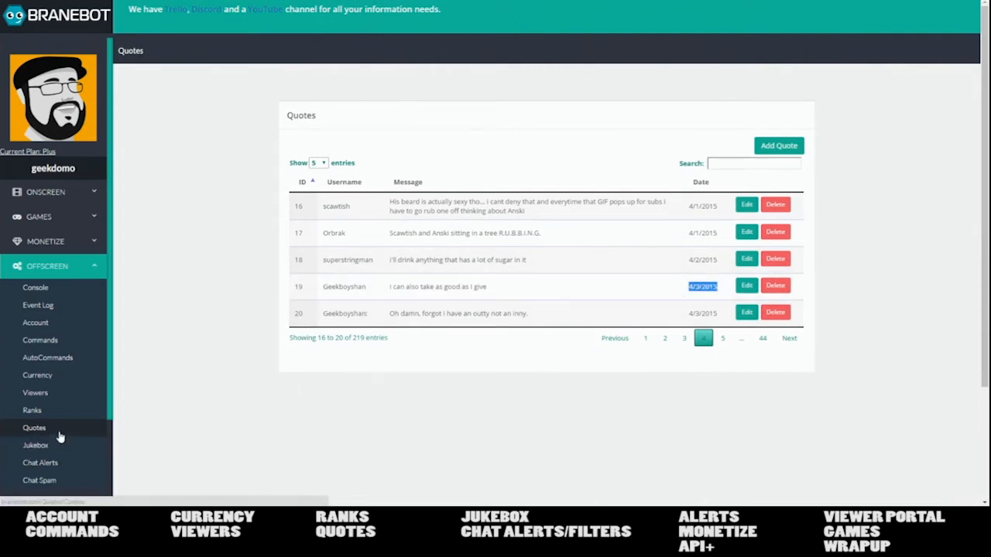
left_click(52, 454)
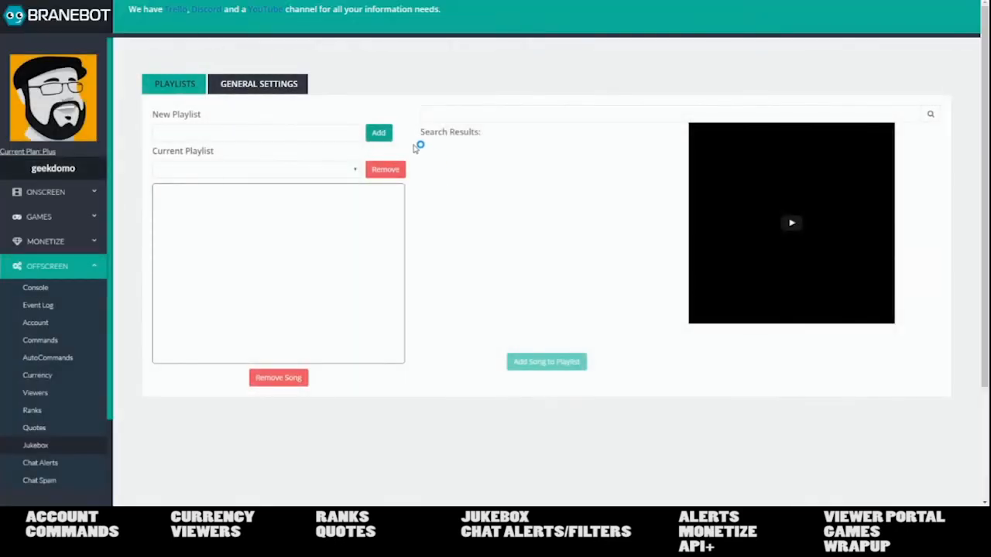
- Select the Tutorial Playlist and search for 'metal' songs
left_click(356, 170)
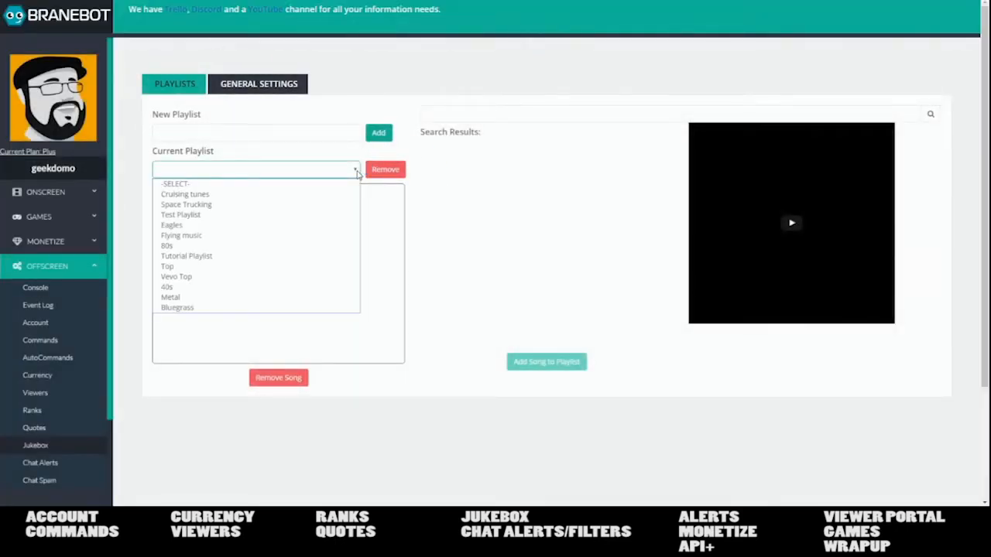
left_click(301, 262)
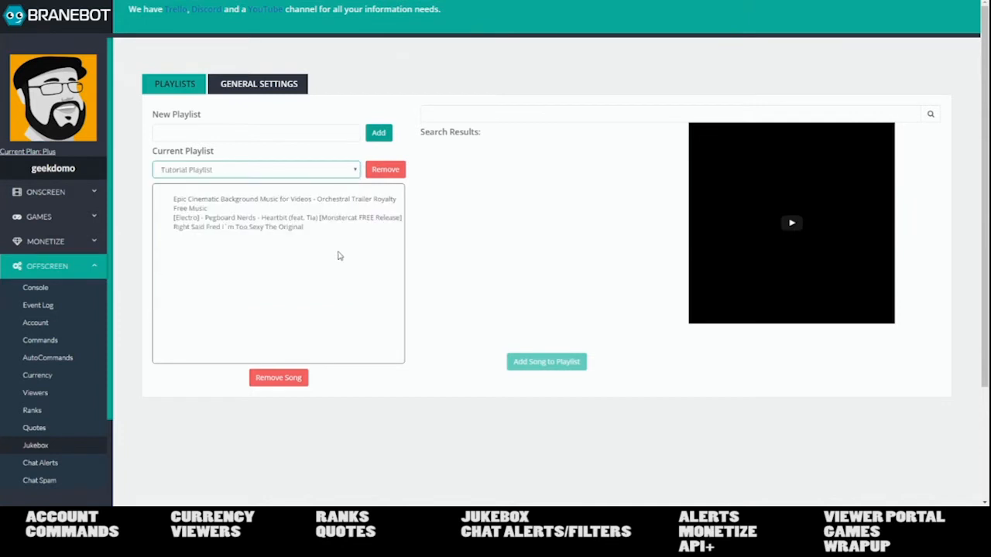
left_click(502, 115)
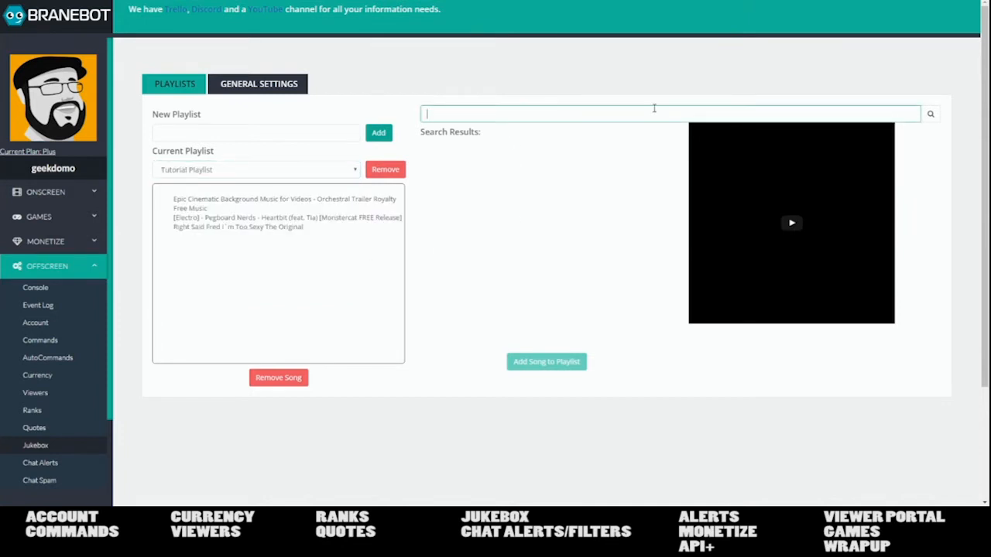
type("metal")
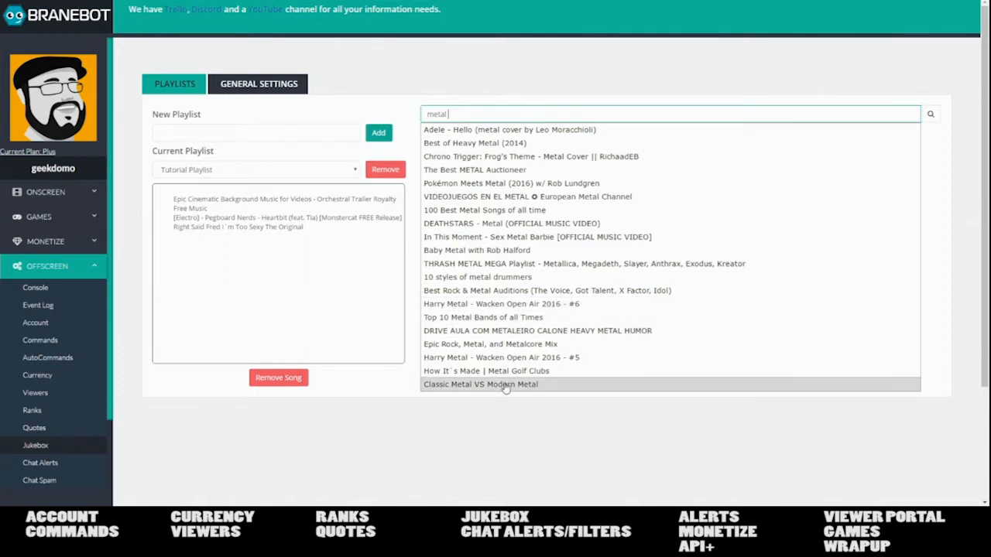
- Preview the Adele Hello metal cover muted and add it to the Tutorial Playlist
left_click(488, 130)
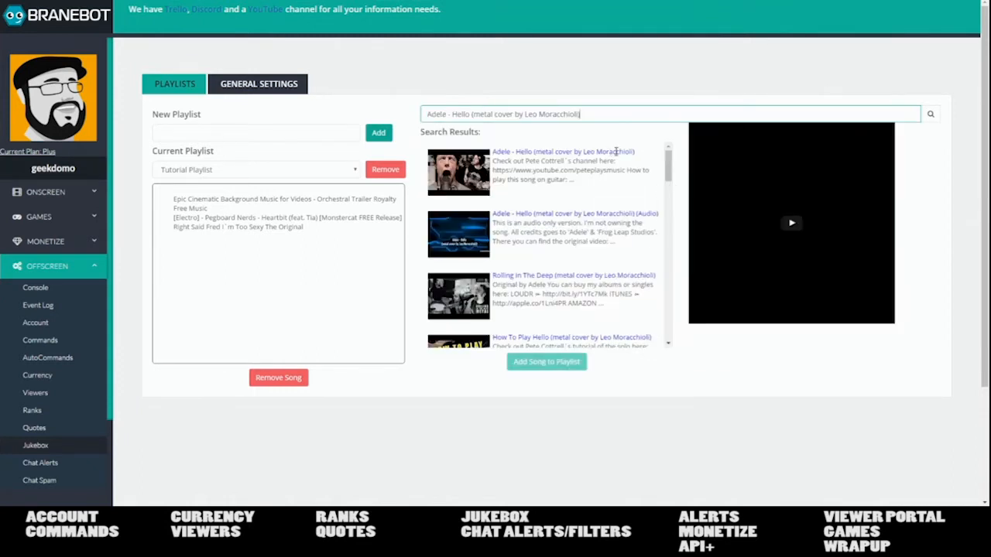
left_click(590, 164)
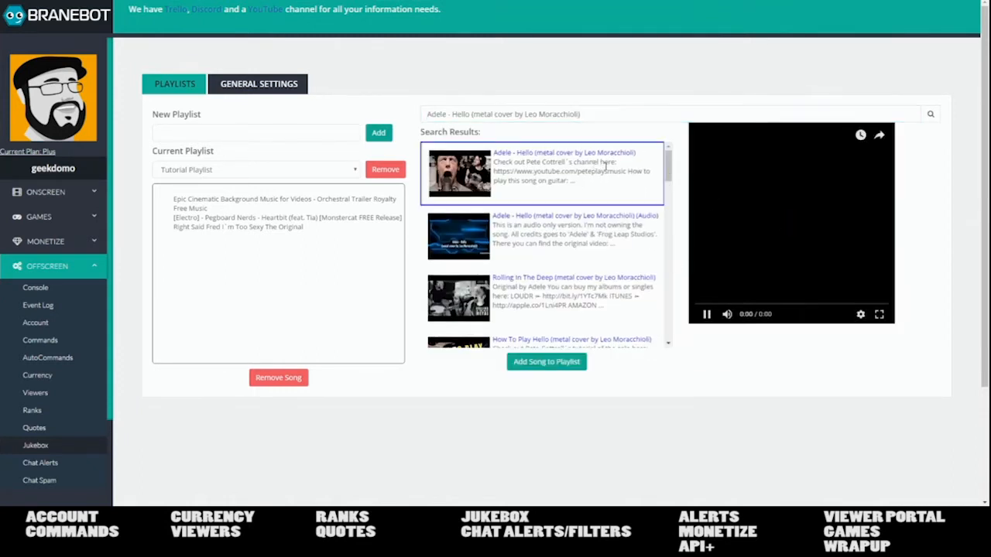
left_click(728, 314)
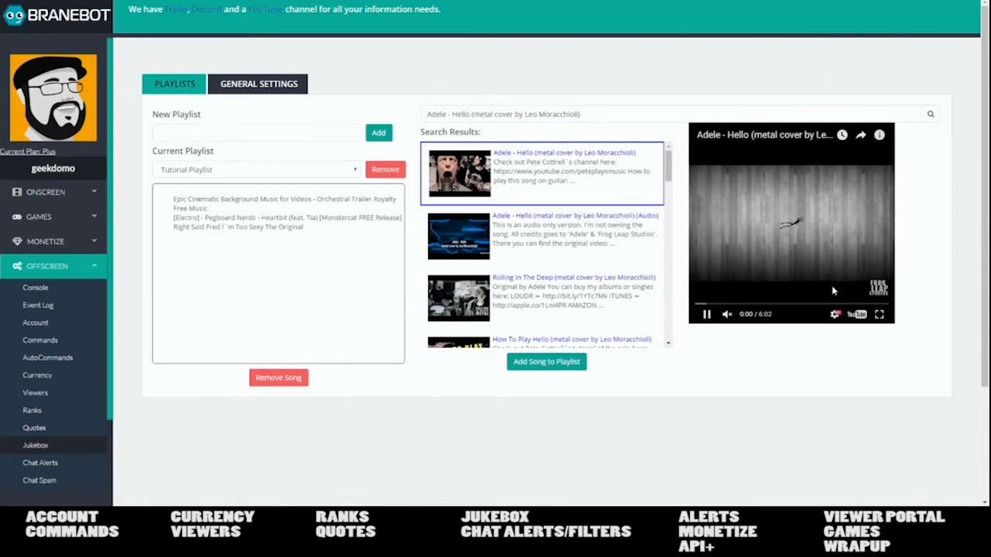
left_click(547, 361)
- Add the Eye of the Tiger metal cover as well, then show the Jukebox General Settings
scroll(542, 270, "down", 5)
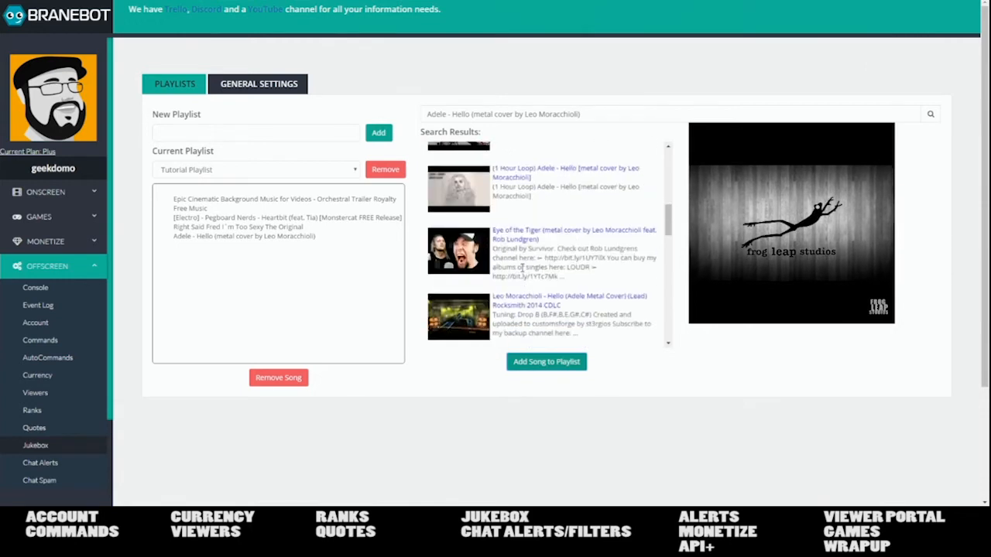
left_click(554, 267)
left_click(547, 362)
left_click(244, 85)
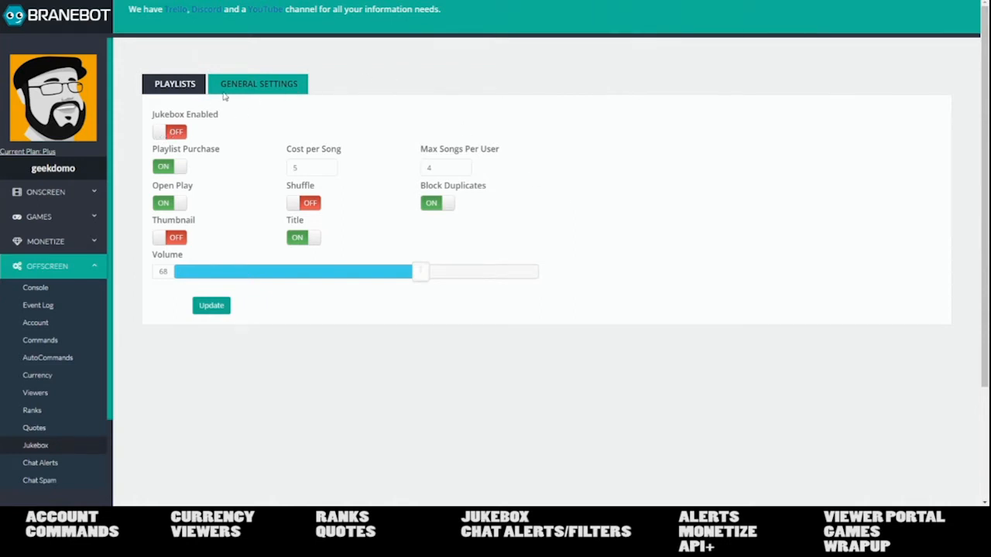
- Toggle Jukebox Enabled and Open Play and restore both, then show the Followers chat alert settings
left_click(179, 133)
left_click(180, 134)
left_click(169, 203)
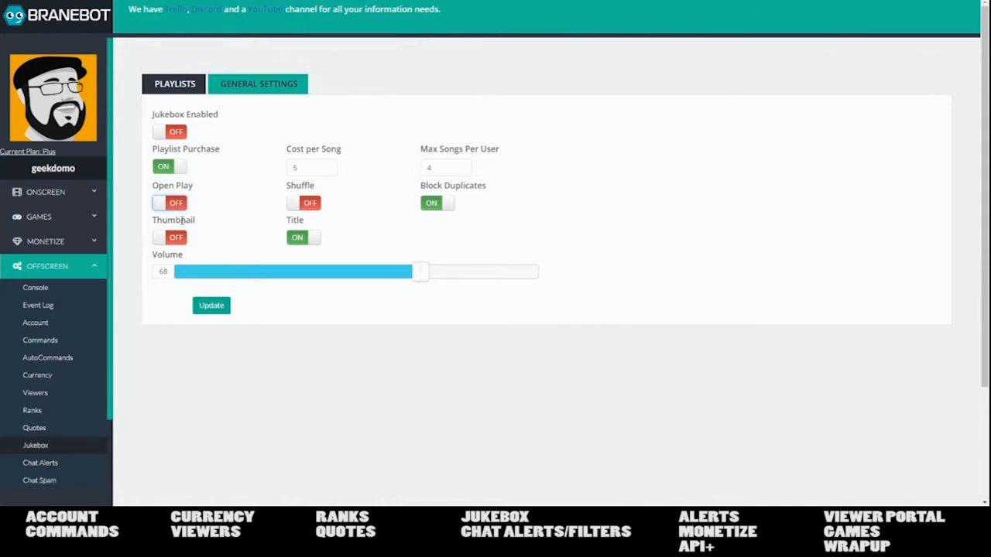
left_click(169, 204)
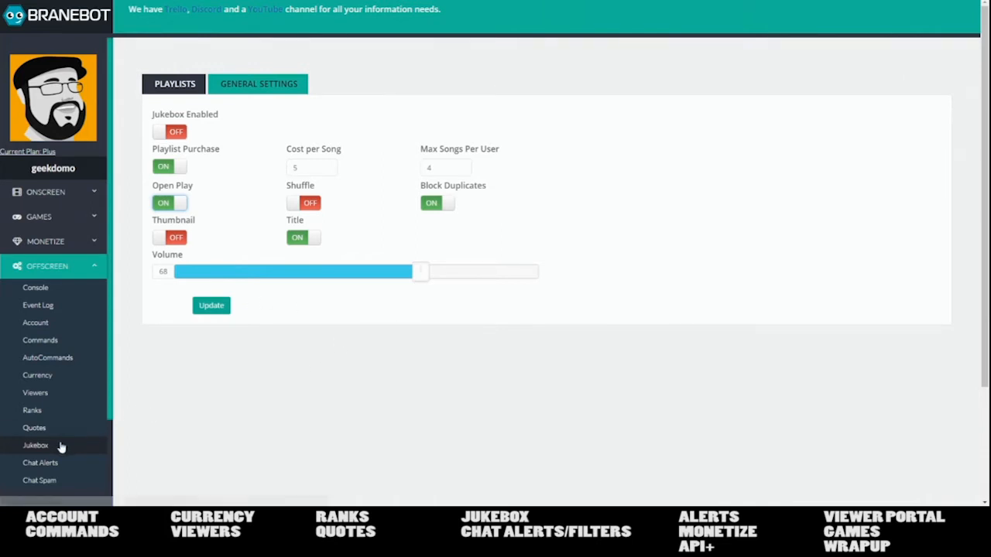
left_click(56, 462)
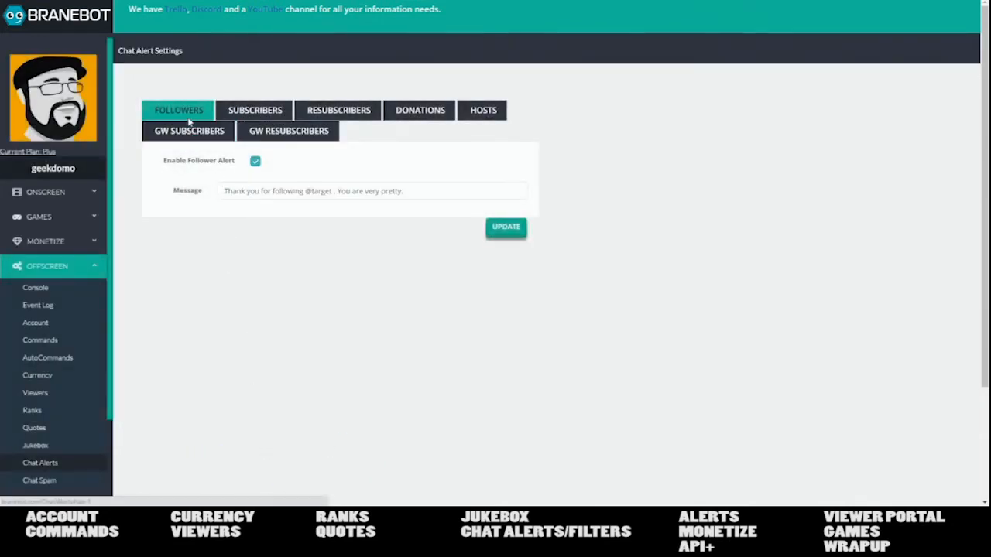
left_click(352, 110)
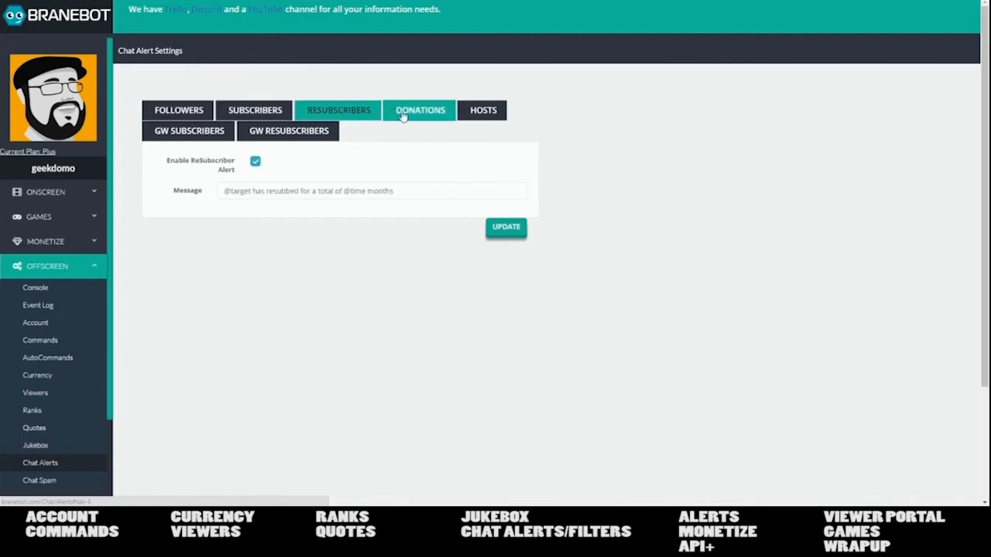
left_click(412, 117)
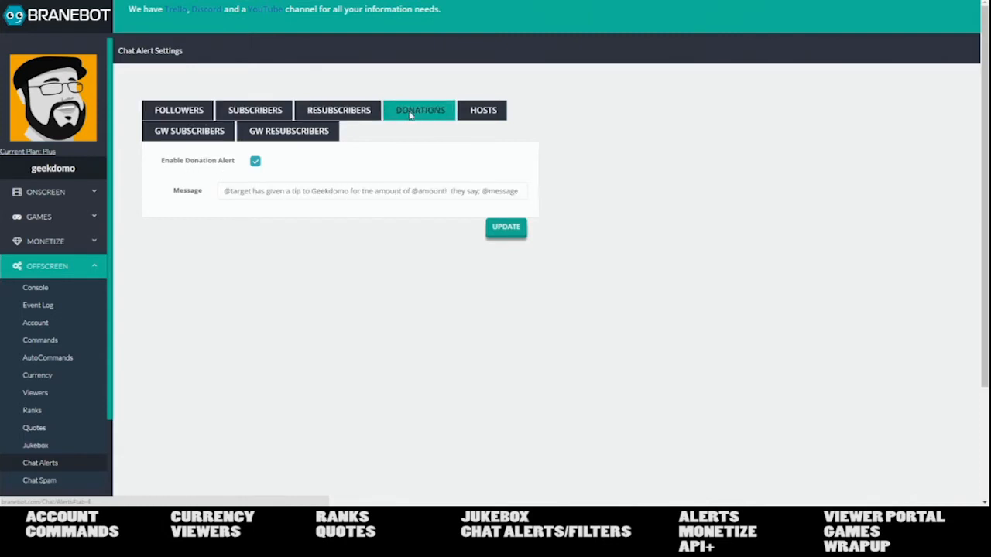
left_click(483, 117)
left_click(224, 135)
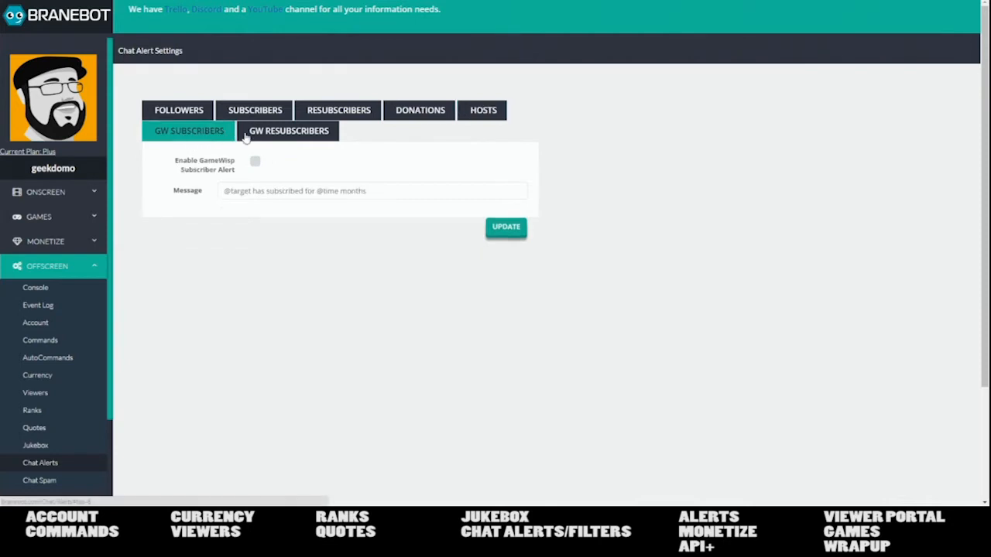
left_click(288, 131)
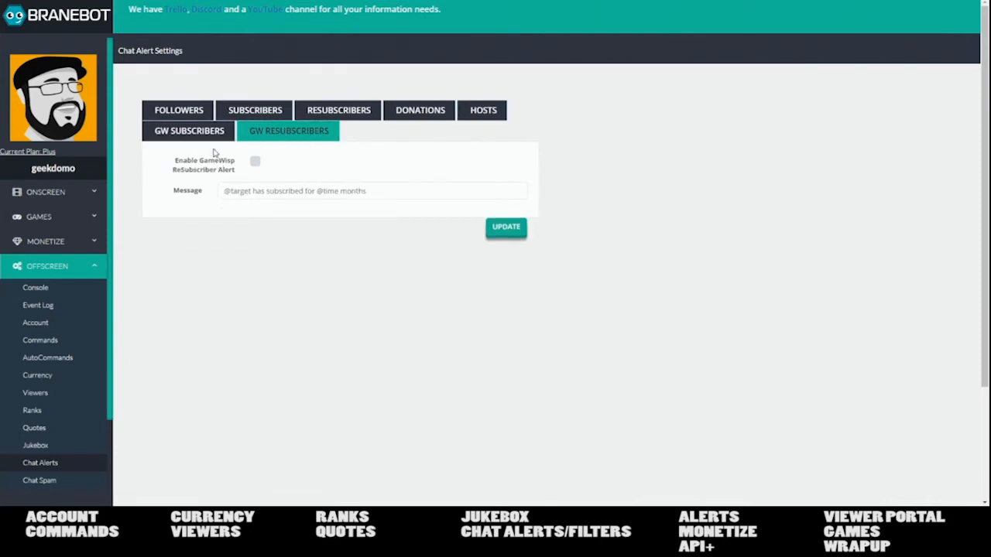
left_click(197, 113)
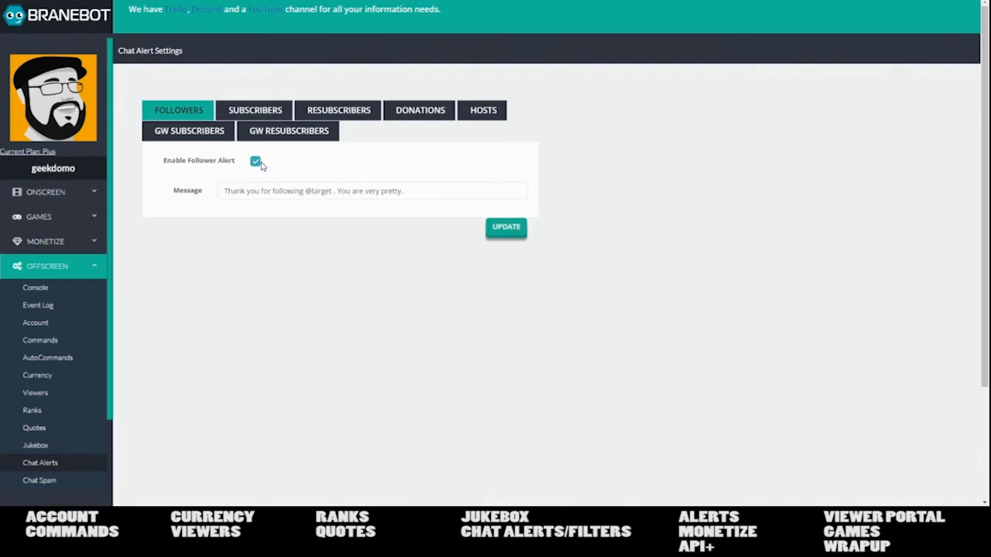
left_click(341, 113)
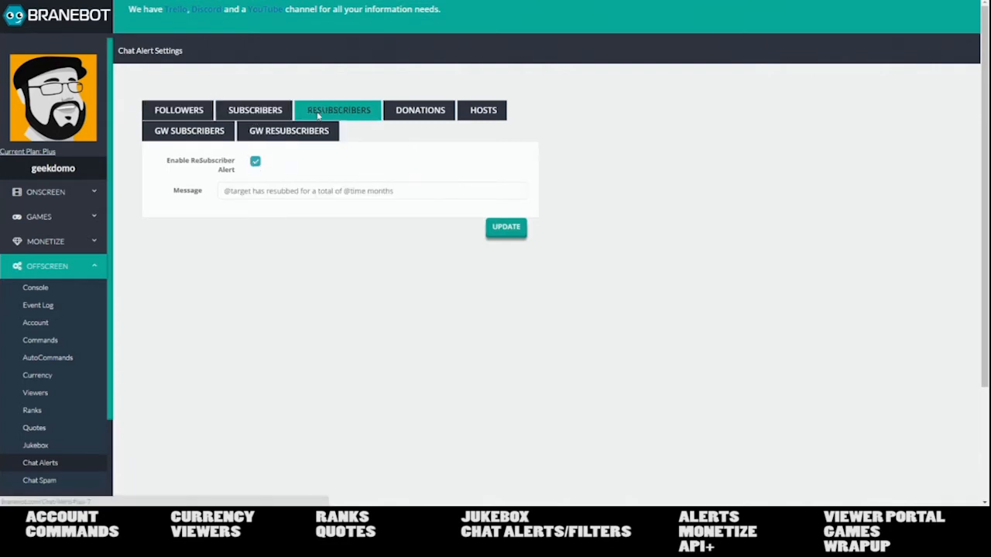
left_click(437, 111)
left_click(472, 112)
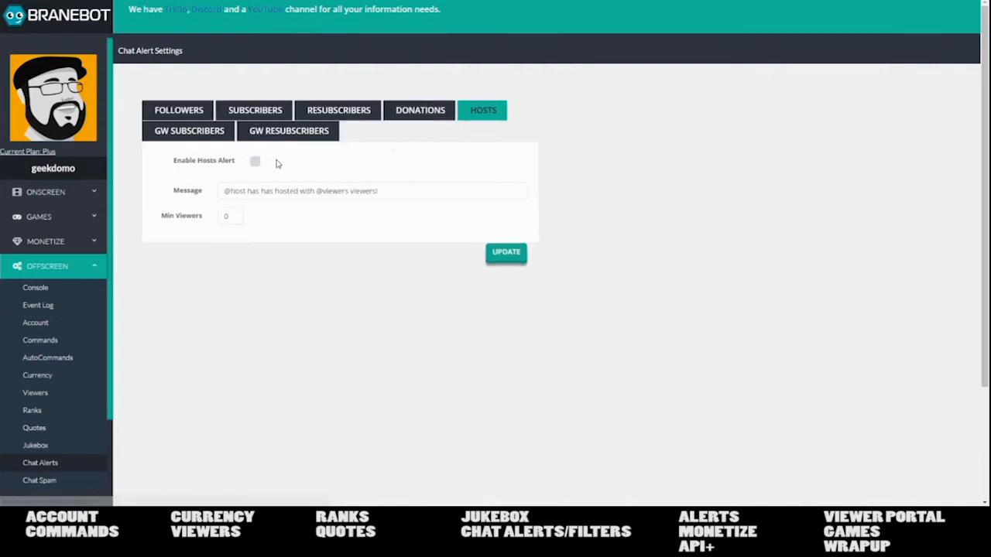
left_click(255, 163)
left_click(255, 163)
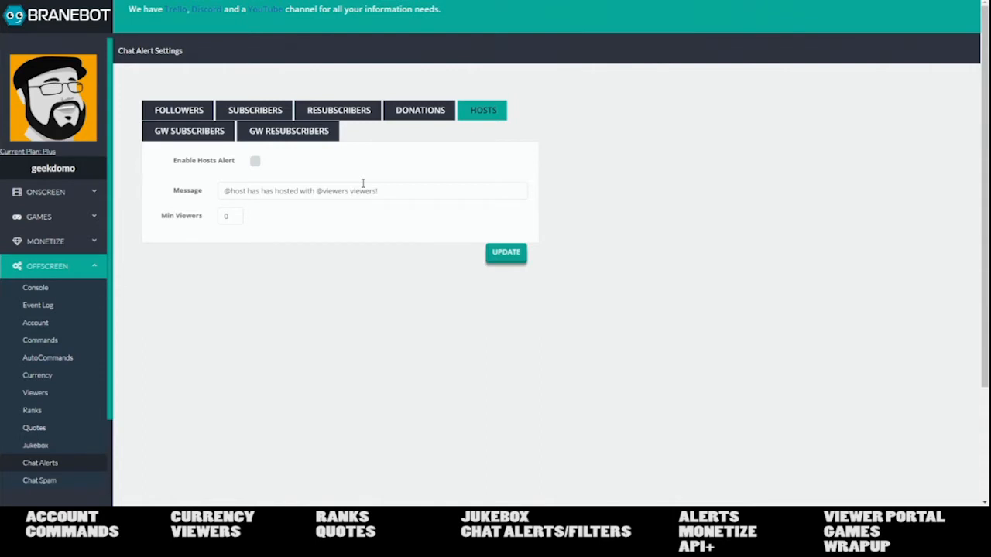
left_click(186, 110)
left_click(256, 162)
left_click(255, 163)
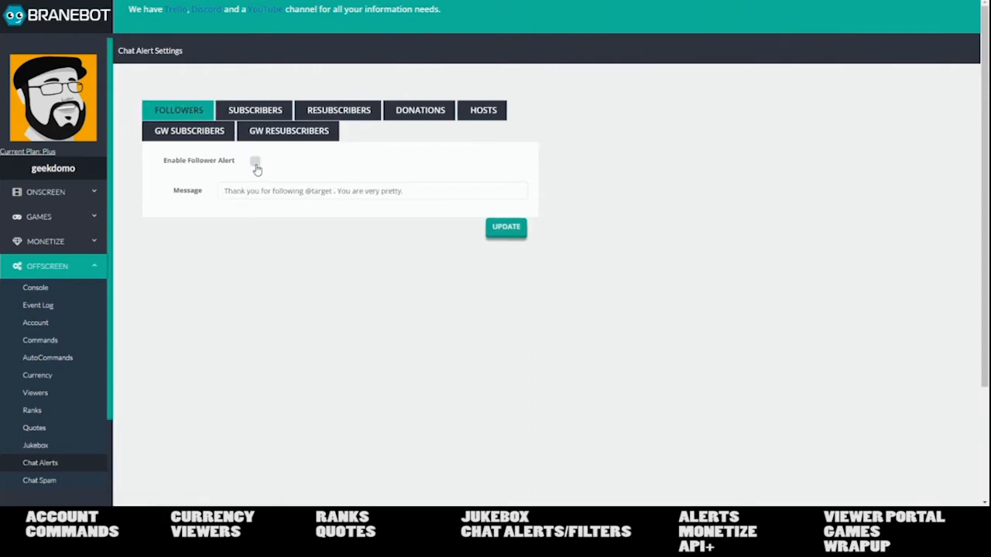
left_click(256, 162)
- In Chat Spam, turn the link filter's Allow Subs off and back on, then show the Quotes list
left_click(65, 485)
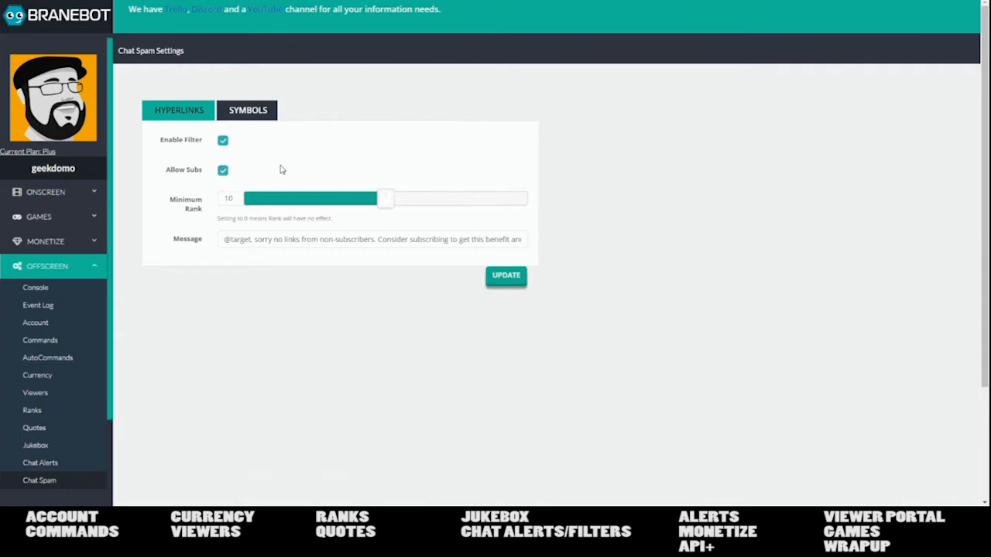
left_click(223, 172)
left_click(221, 173)
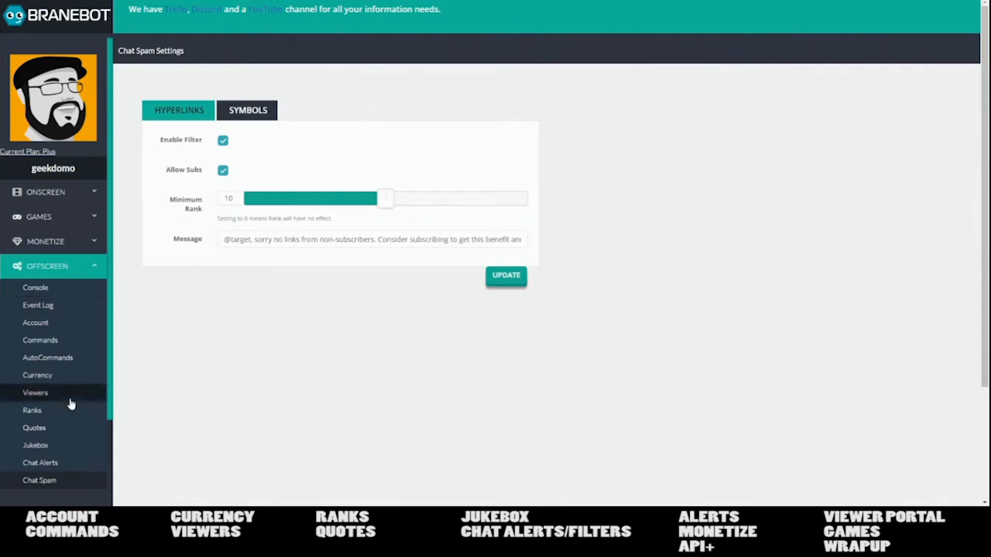
left_click(54, 427)
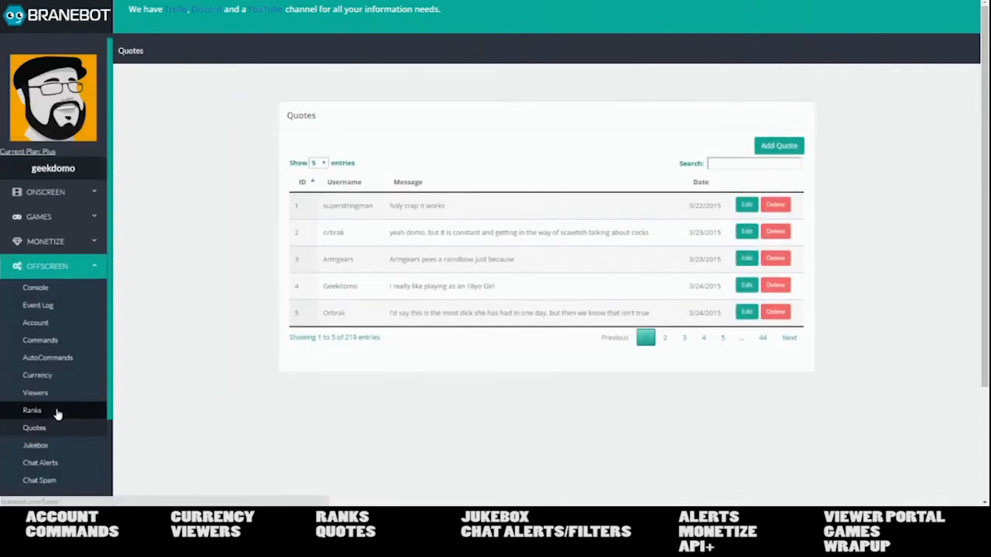
- Review the Ranks list, highlighting Rank 10's 240-hour threshold, then go to Chat Spam
left_click(58, 412)
scroll(332, 261, "down", 3)
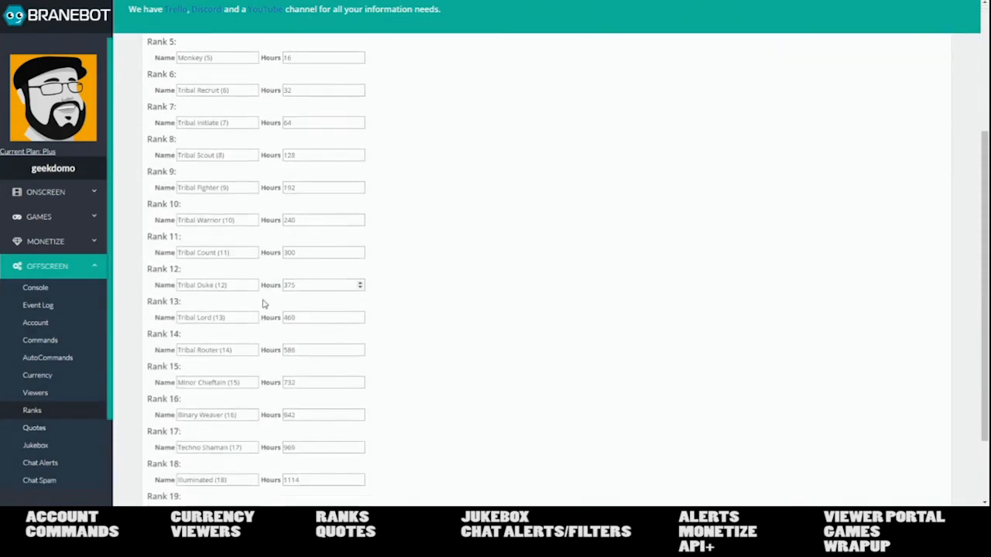
left_click_drag(305, 220, 282, 223)
scroll(422, 244, "up", 3)
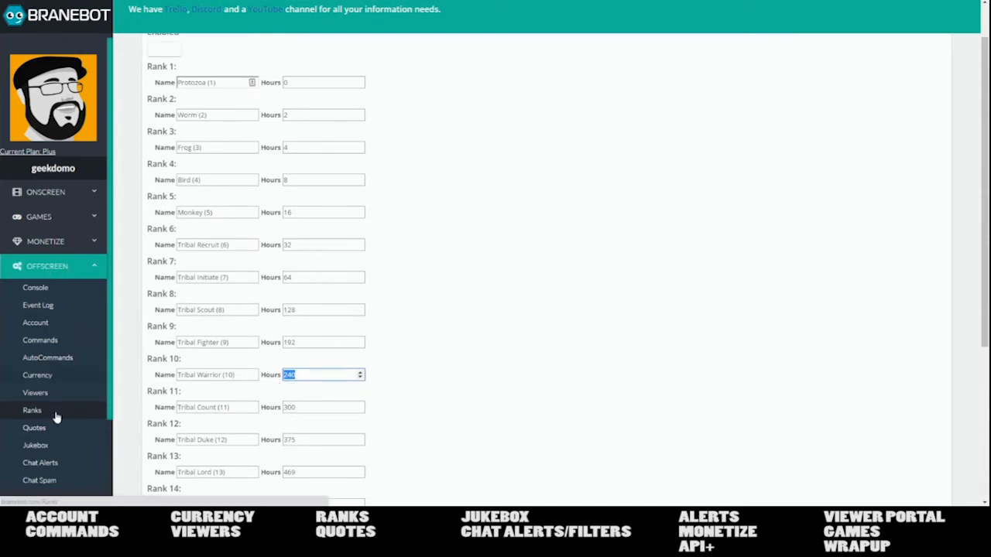
scroll(57, 437, "down", 2)
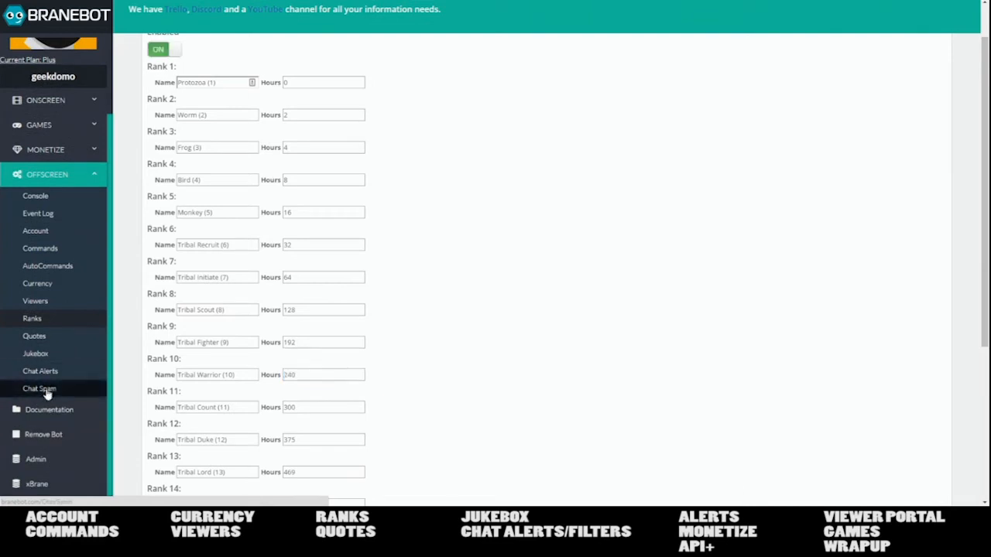
left_click(40, 389)
- Show the Symbols spam filter tab and the Documentation, then collapse OFFSCREEN and expand MONETIZE
left_click(257, 126)
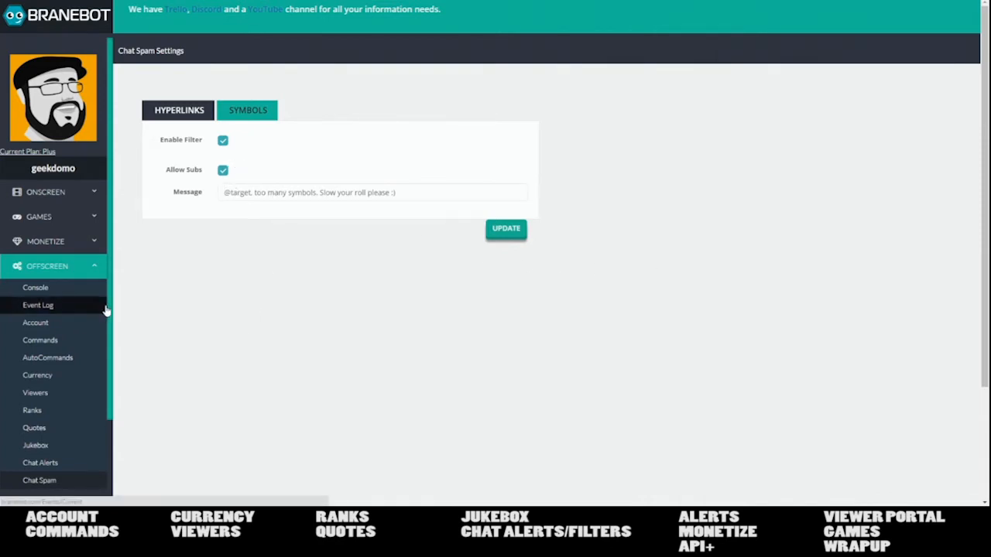
scroll(111, 310, "down", 2)
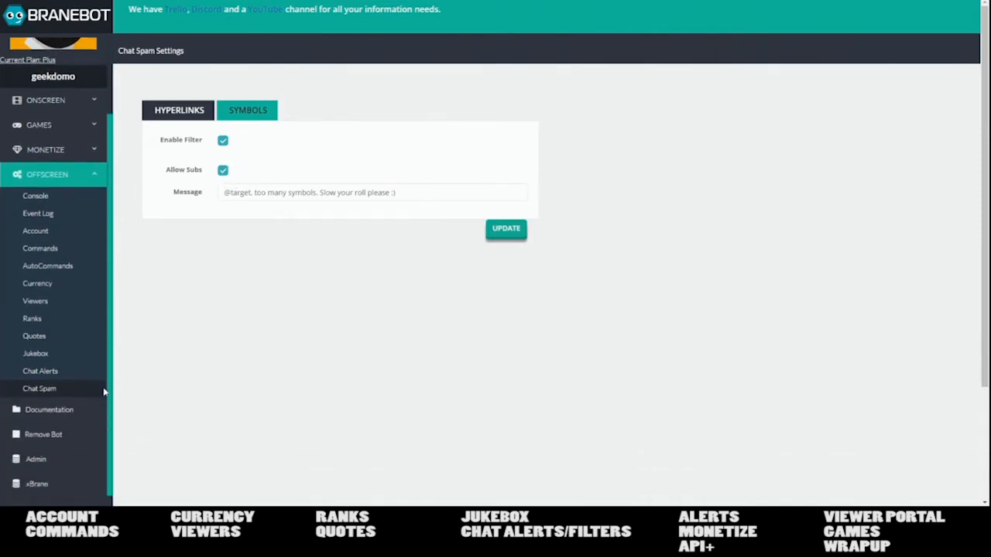
left_click(59, 415)
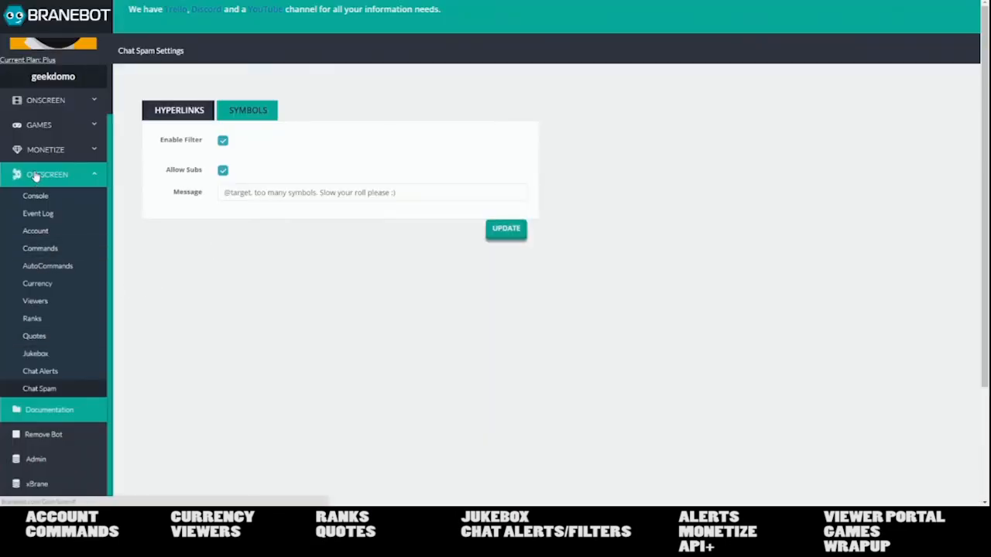
left_click(35, 176)
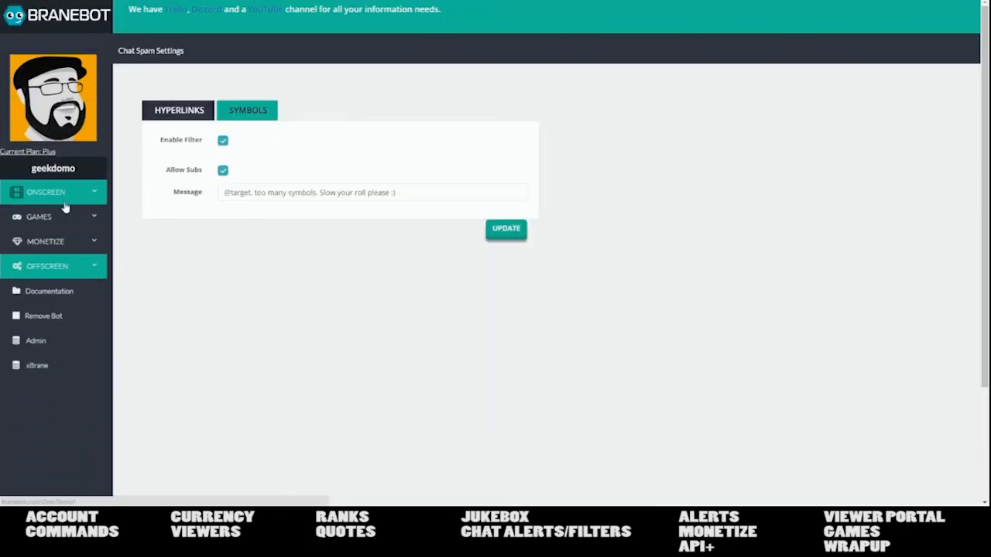
left_click(60, 241)
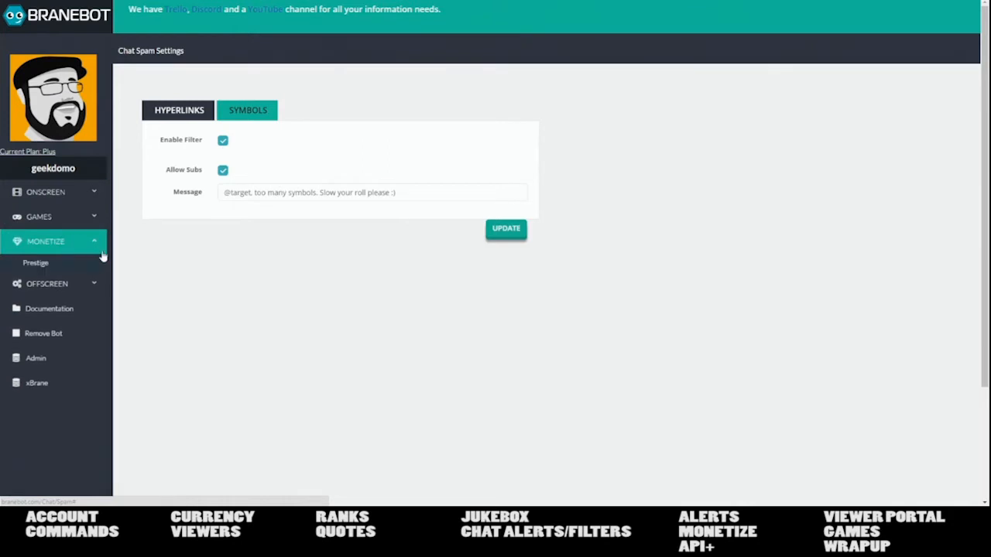
- Open Prestige settings under MONETIZE and switch to the LEVEL 1 Tribemate tab
left_click(51, 267)
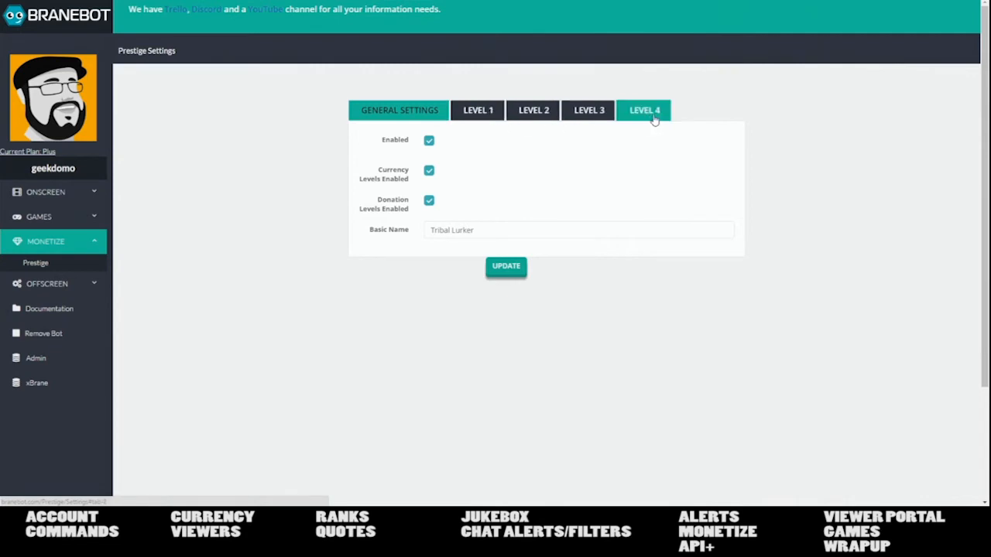
left_click(466, 112)
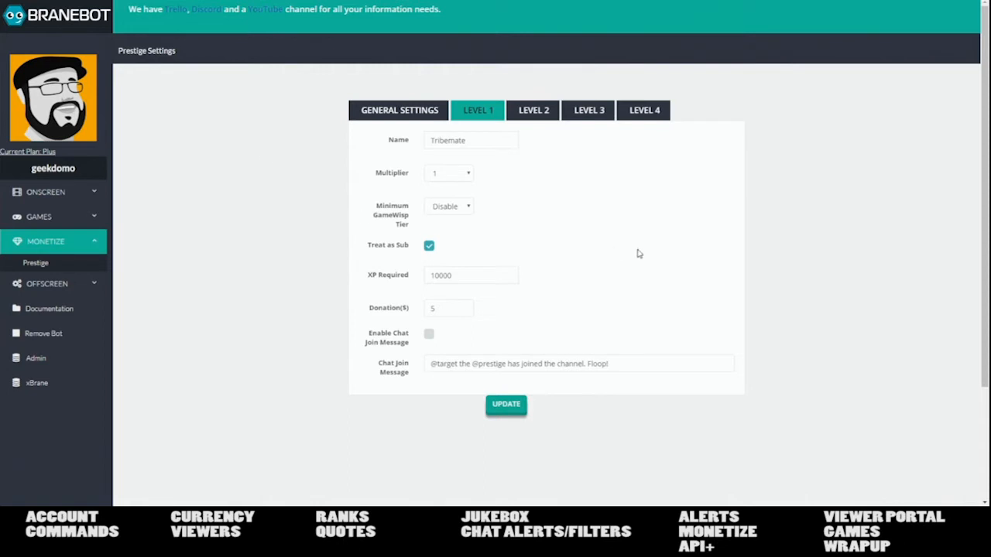
- Keep the Tribemate name and multiplier 1, and change Minimum GameWisp Tier from Disable to 1
left_click(472, 213)
left_click(471, 211)
double_click(479, 143)
left_click(537, 171)
left_click(467, 173)
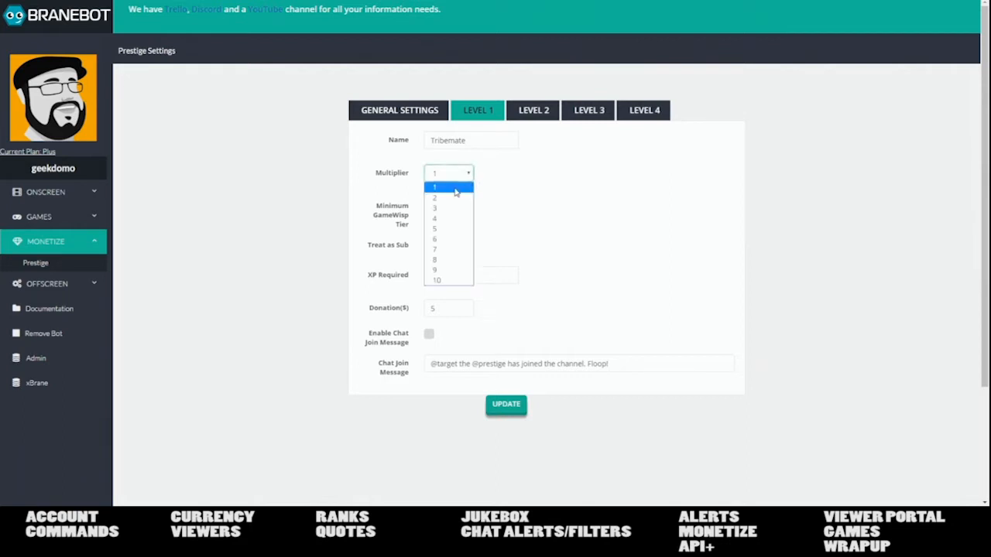
left_click(458, 189)
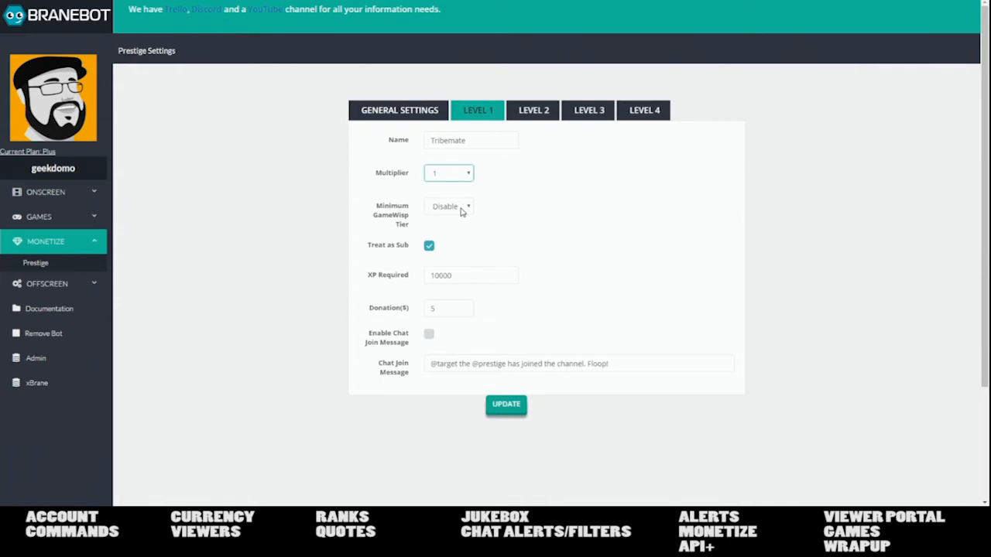
left_click(461, 207)
left_click(443, 233)
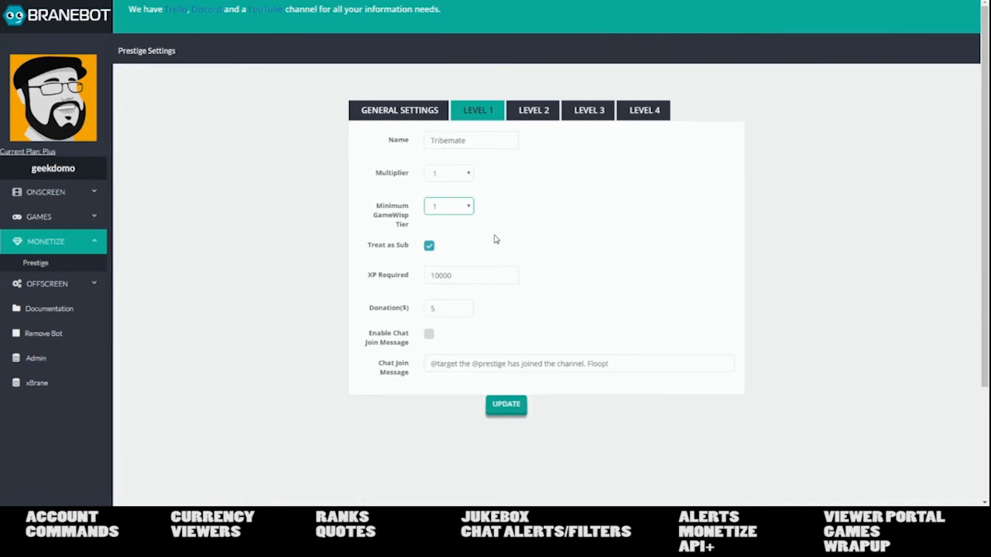
- Compare Prestige Levels 2, 3 and 4 against Level 1 Tribemate
left_click(528, 111)
left_click(596, 112)
left_click(645, 113)
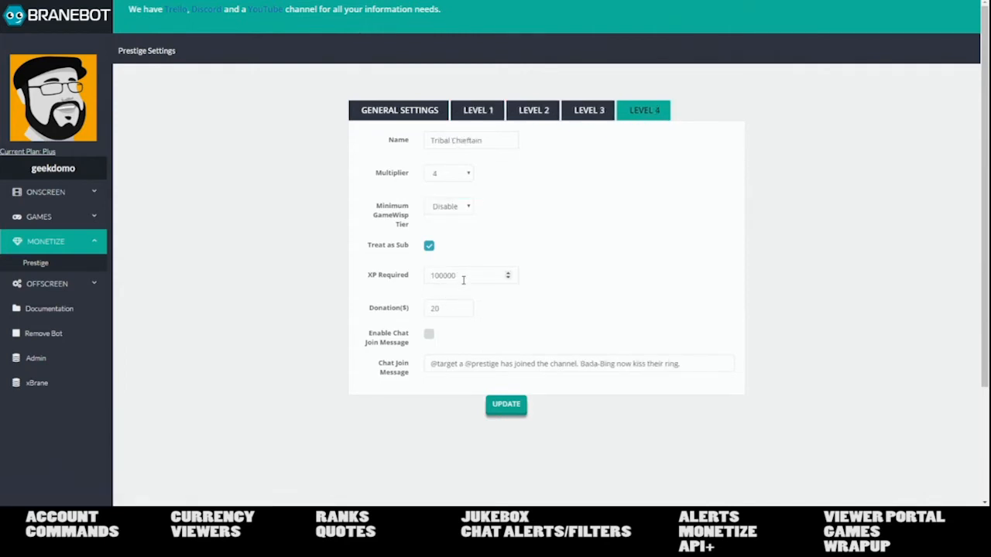
left_click(468, 117)
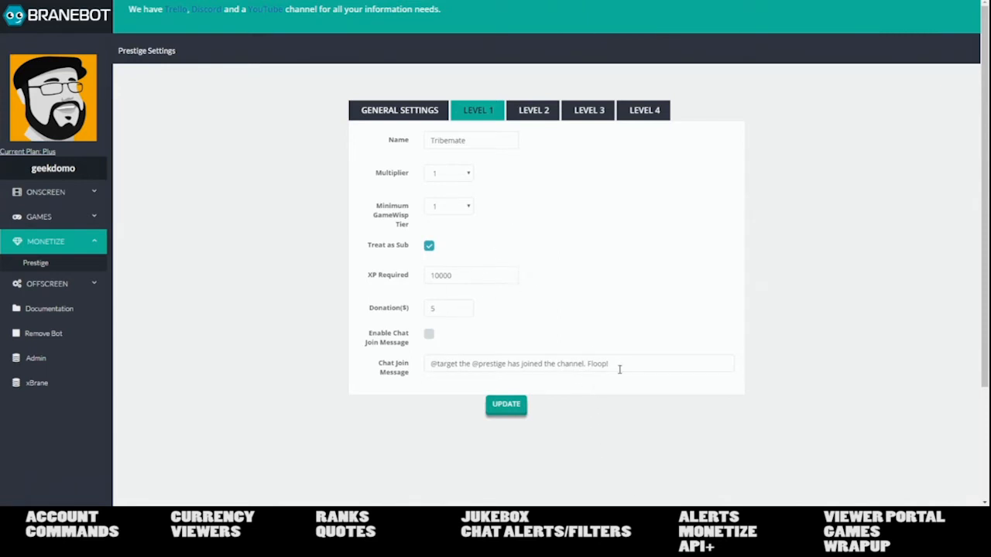
left_click(533, 110)
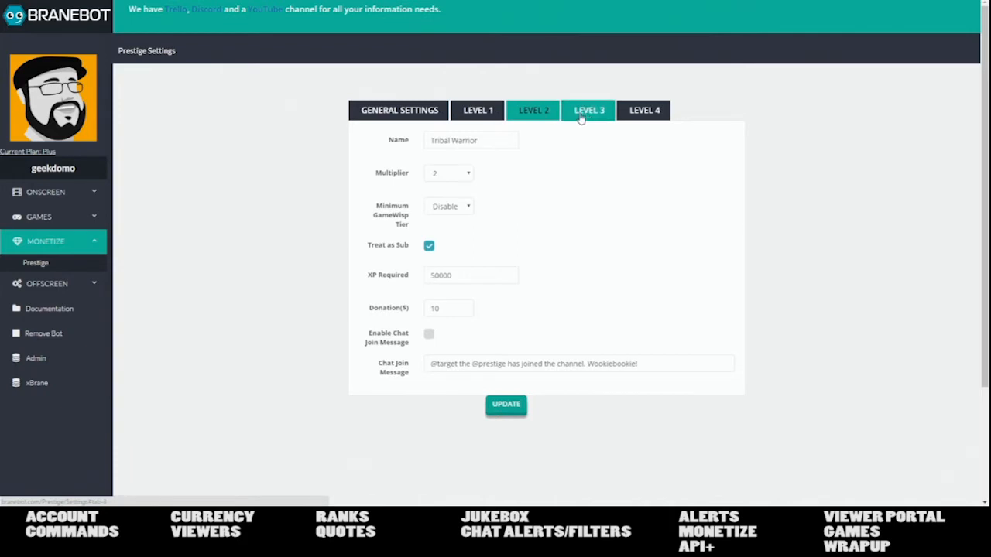
left_click(478, 114)
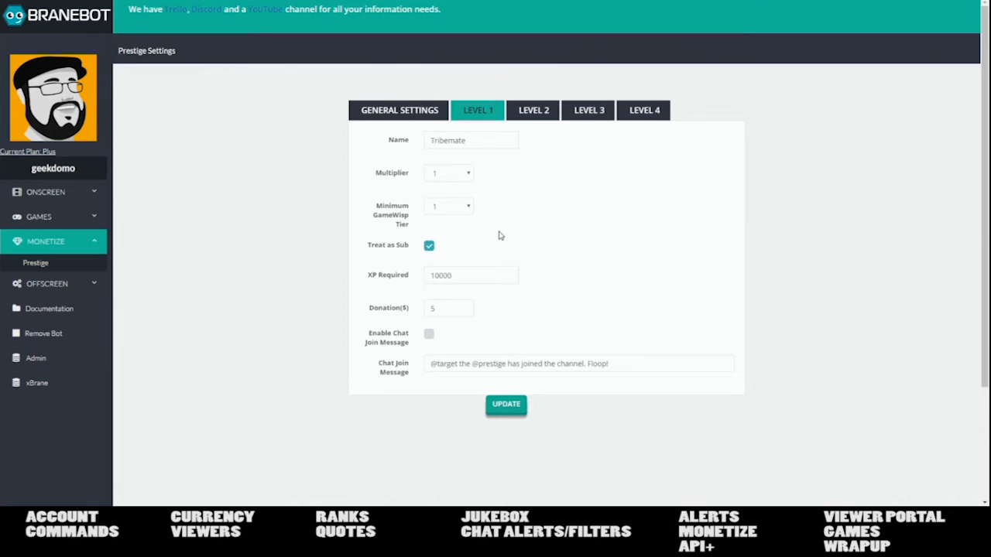
- Highlight Level 1's 10000 XP requirement, then flip through Levels 2–4 to General Settings
double_click(464, 275)
left_click(552, 218)
double_click(456, 277)
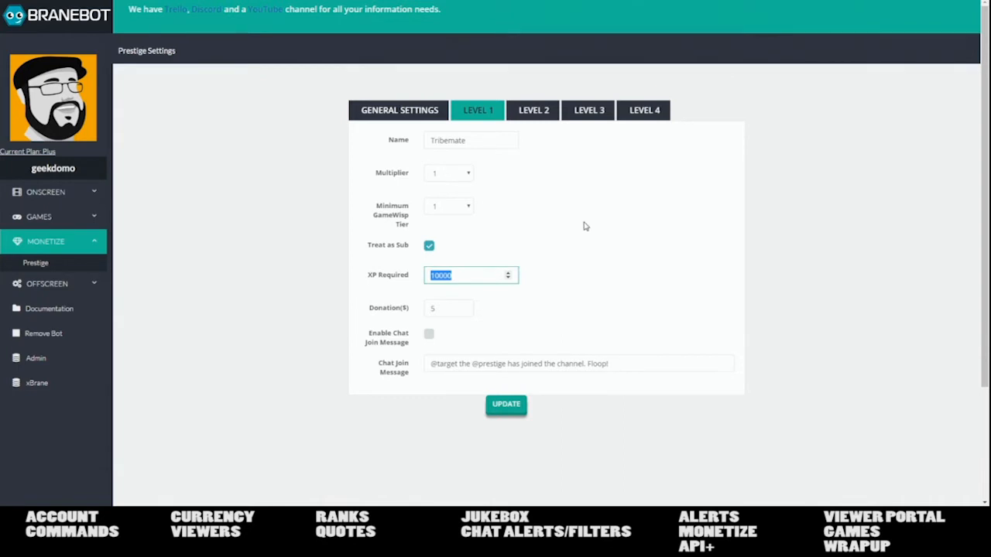
left_click(538, 114)
left_click(603, 113)
left_click(641, 114)
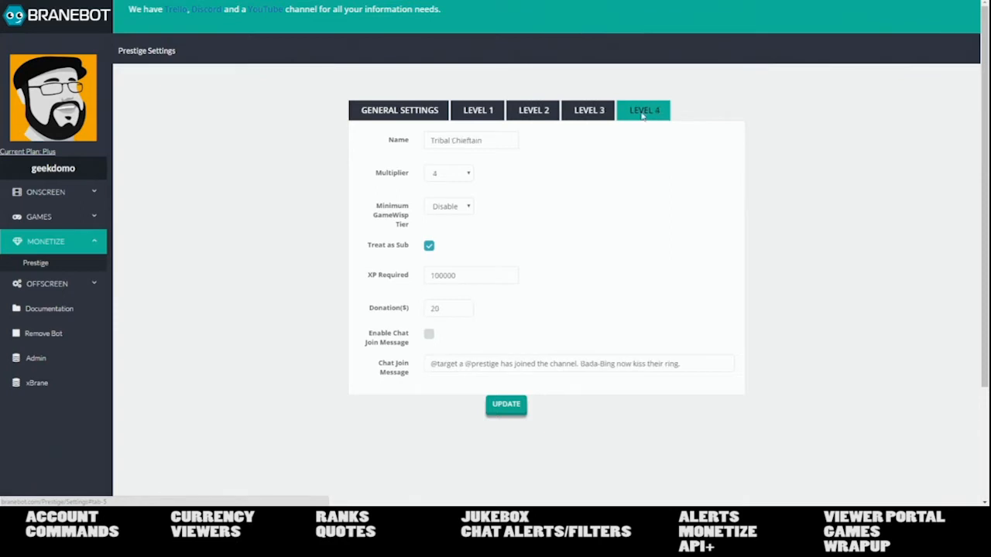
left_click(426, 122)
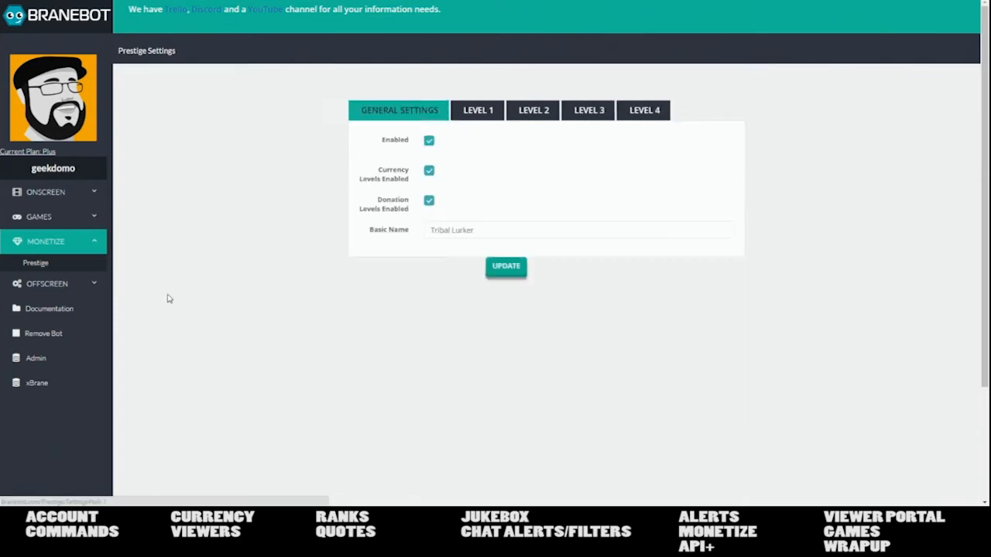
- Expand the GAMES and ONSCREEN sidebar lists, then move the browser aside to reveal OBS
left_click(58, 220)
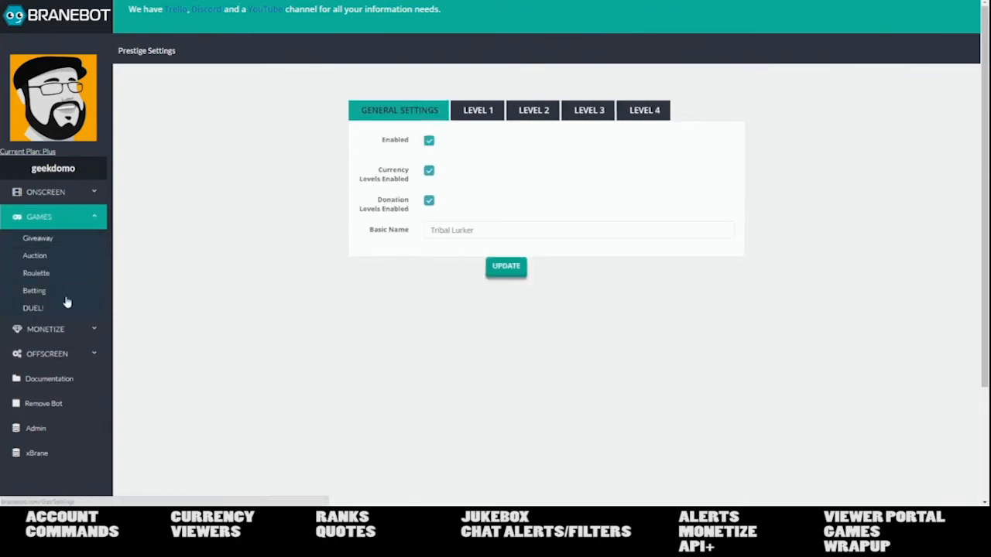
left_click(46, 192)
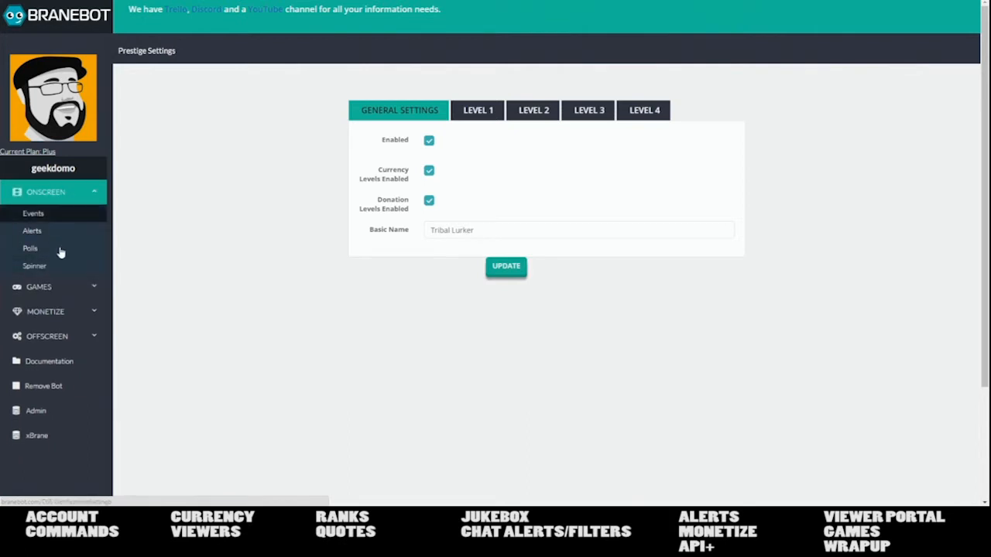
left_click(68, 288)
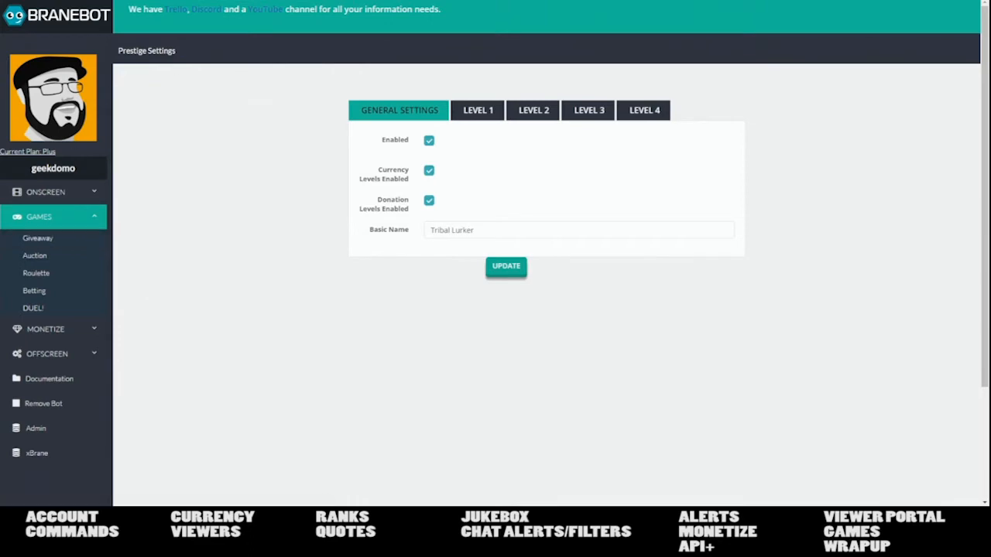
left_click_drag(619, 0, 990, 465)
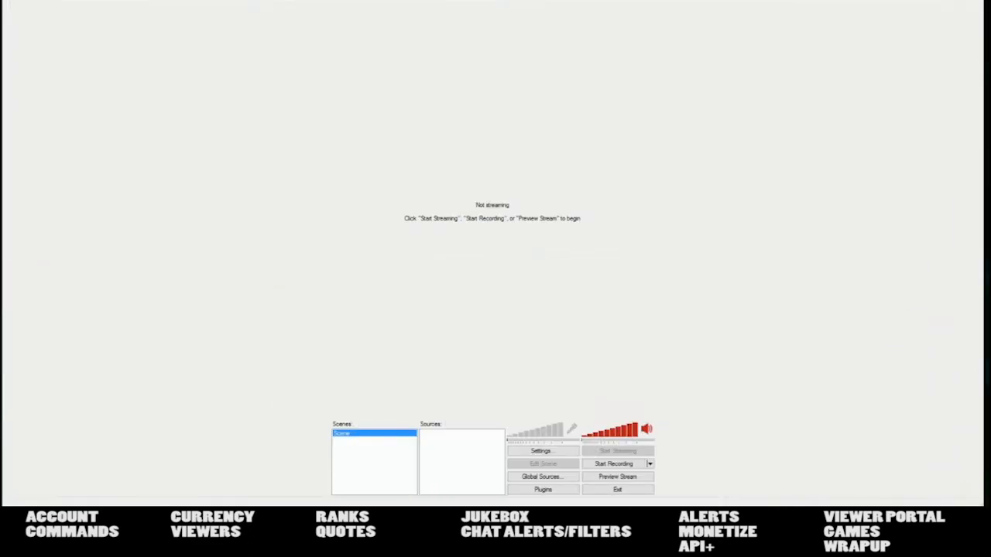
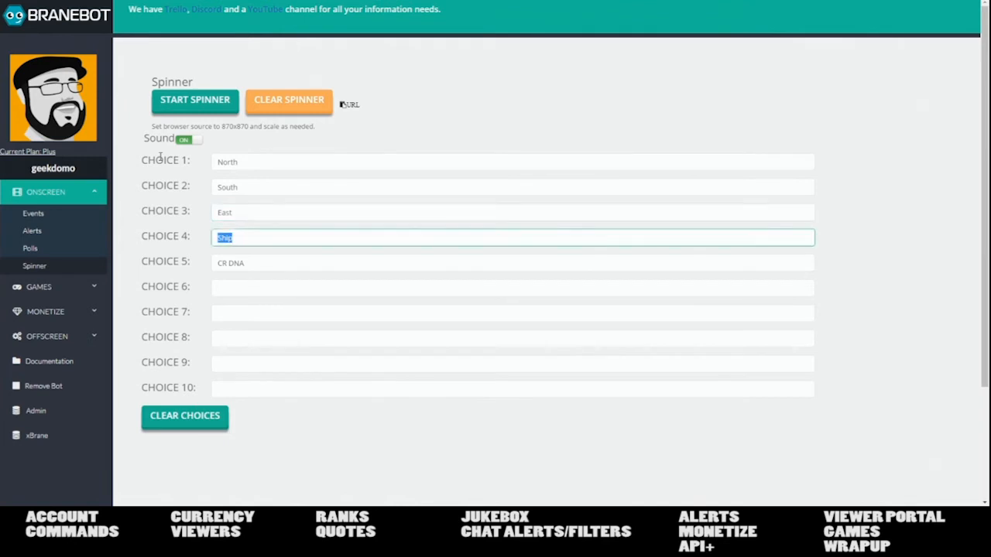
- Fill spinner choices 4–6 with West, Up and Down, then move the browser aside to reveal OBS
key("Tab")
type("Up")
key("Tab")
type("D")
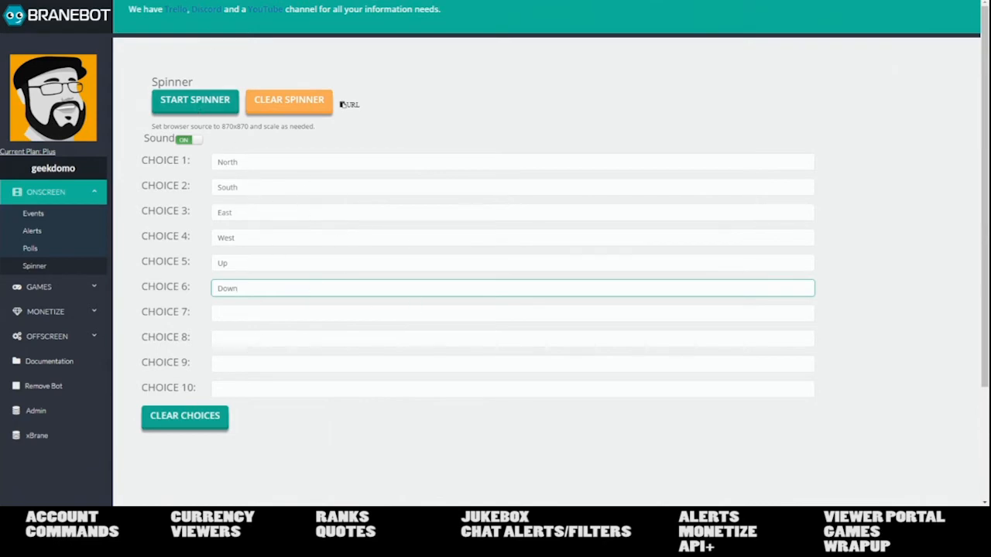
left_click_drag(310, 2, 990, 465)
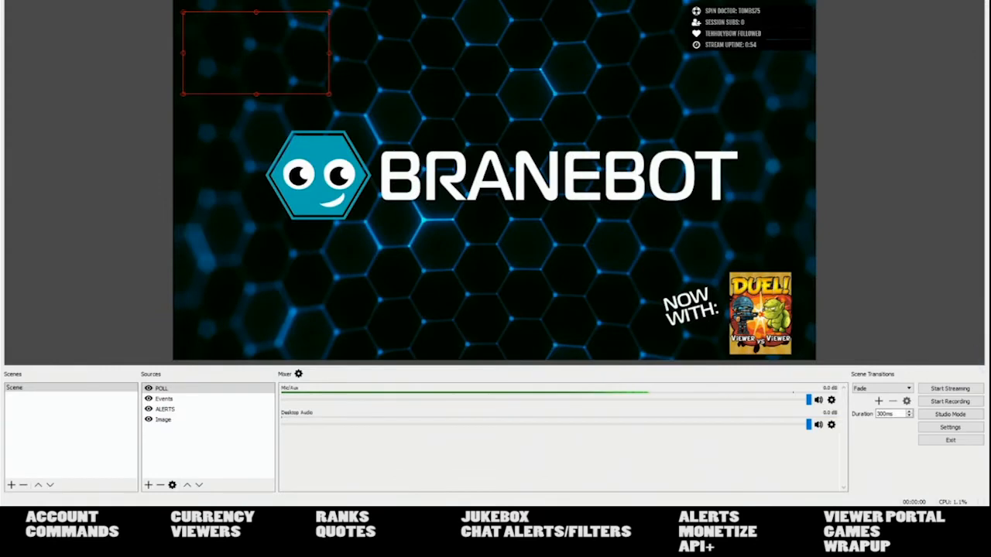
- Add a new Browser Source named 'Spinner' to the OBS scene
left_click(149, 486)
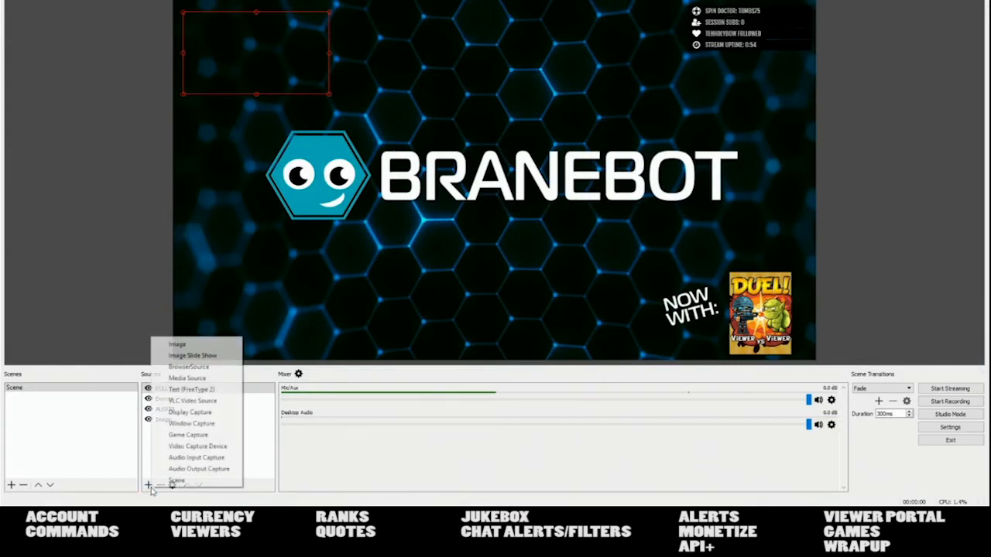
left_click(189, 367)
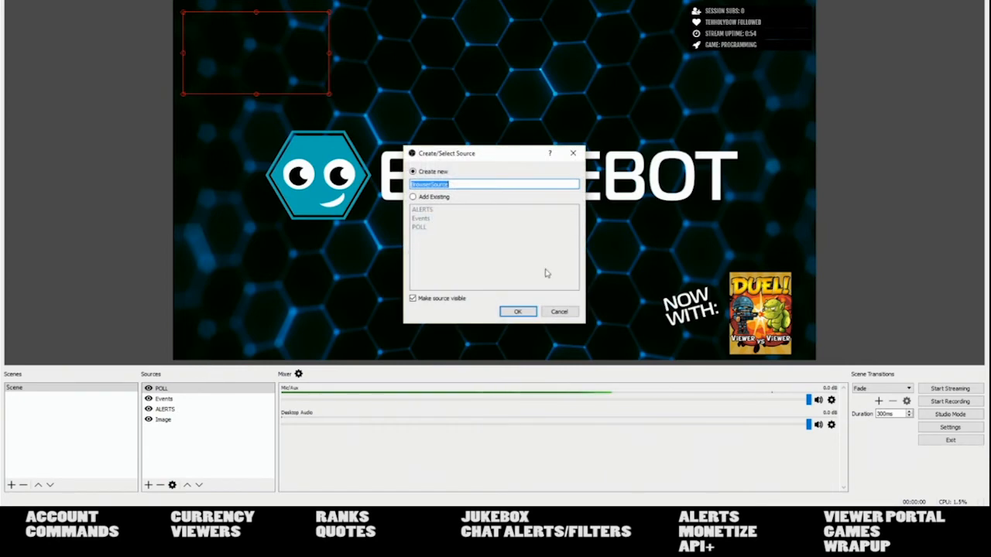
type("Spinner")
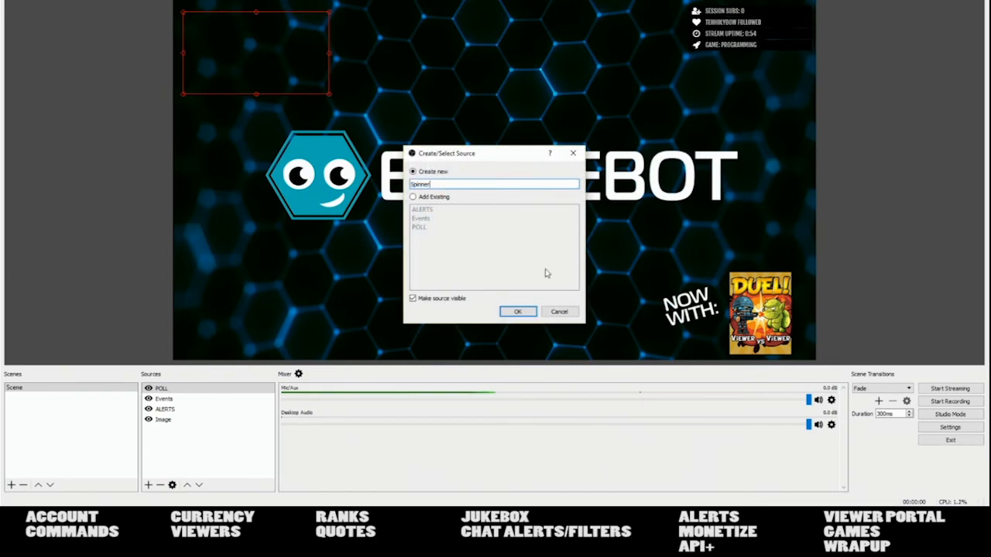
left_click(517, 311)
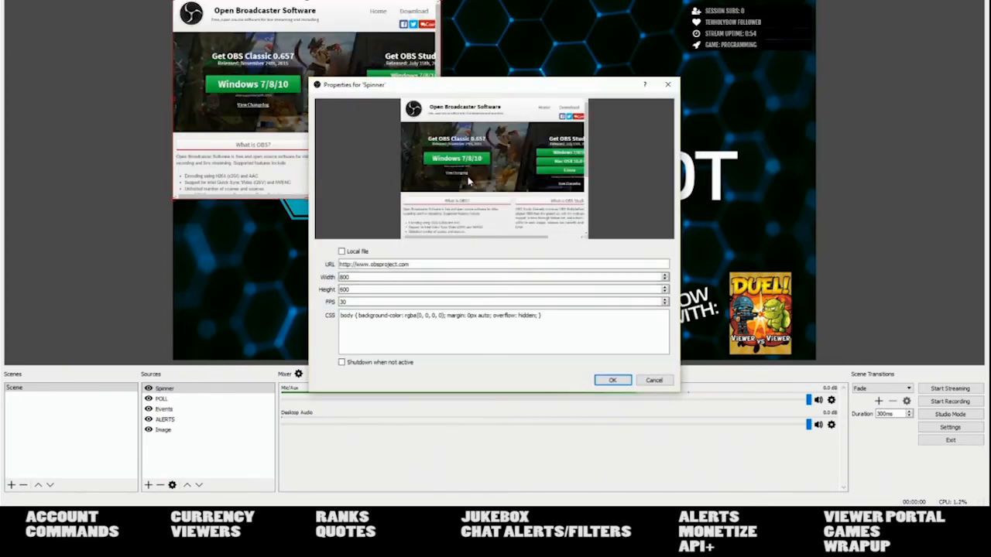
- Point the Spinner source at the pasted BraneBot spinner URL with width and height 870
triple_click(442, 261)
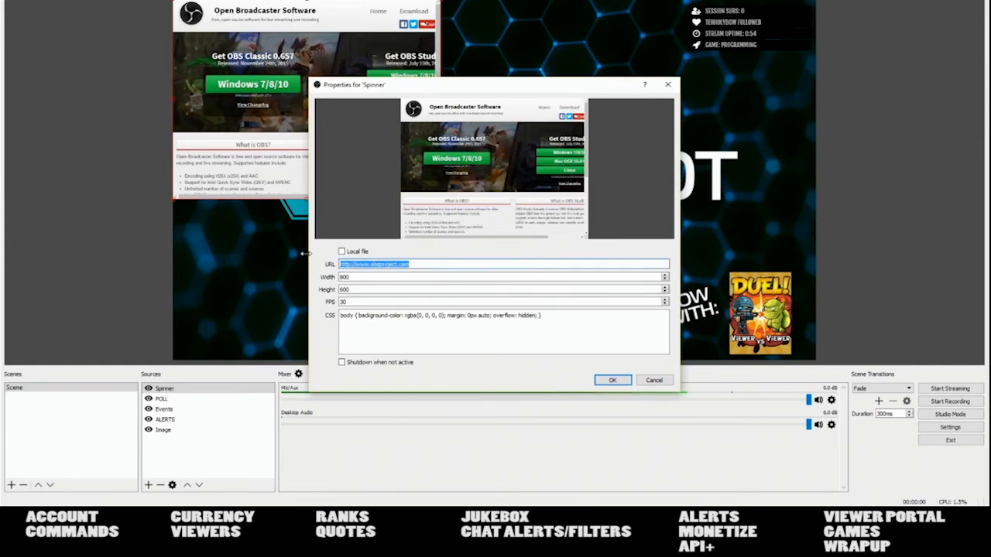
type("http://branebot.com/games/spinner/index.html?c=kKpGkQDBqACCxdVHN4tXw2")
left_click(359, 277)
double_click(359, 277)
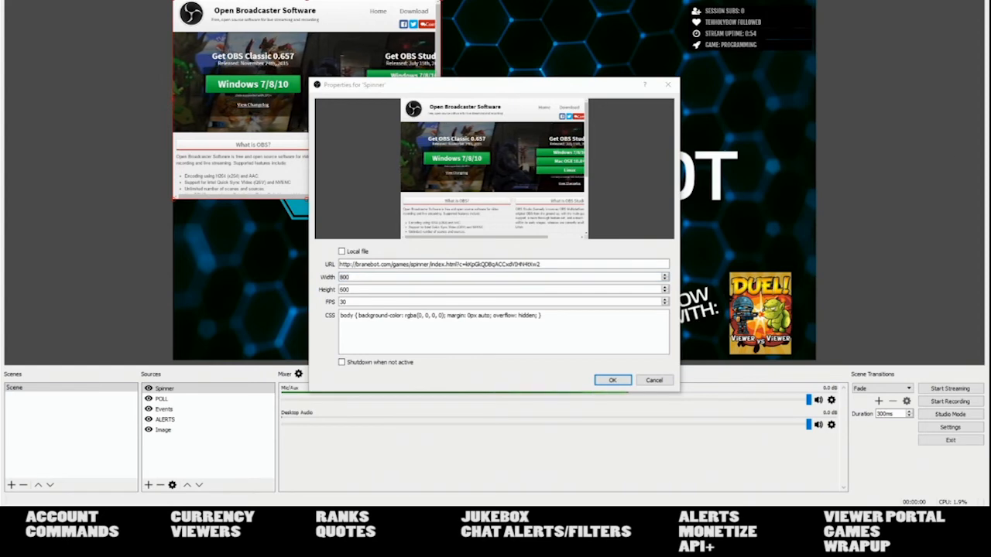
left_click_drag(359, 278, 332, 279)
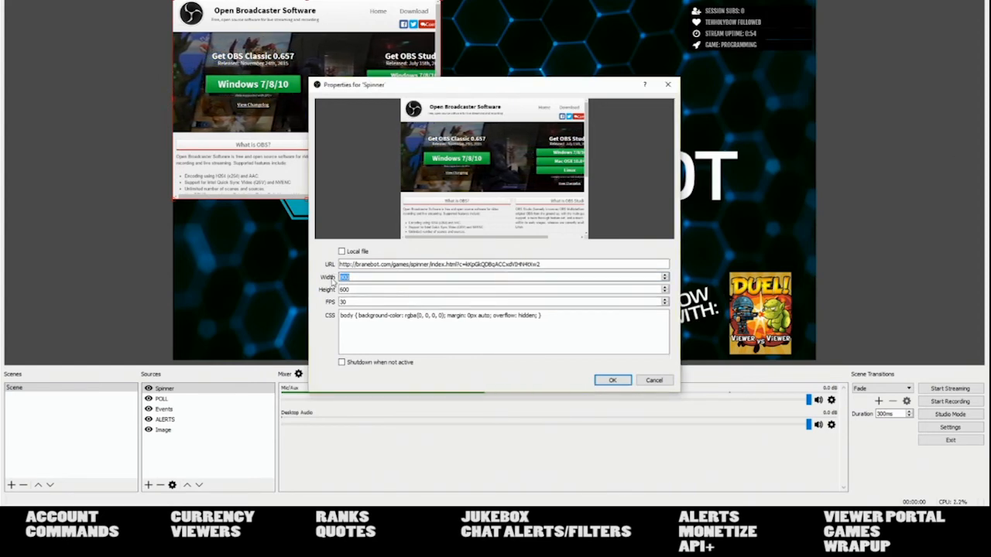
type("870")
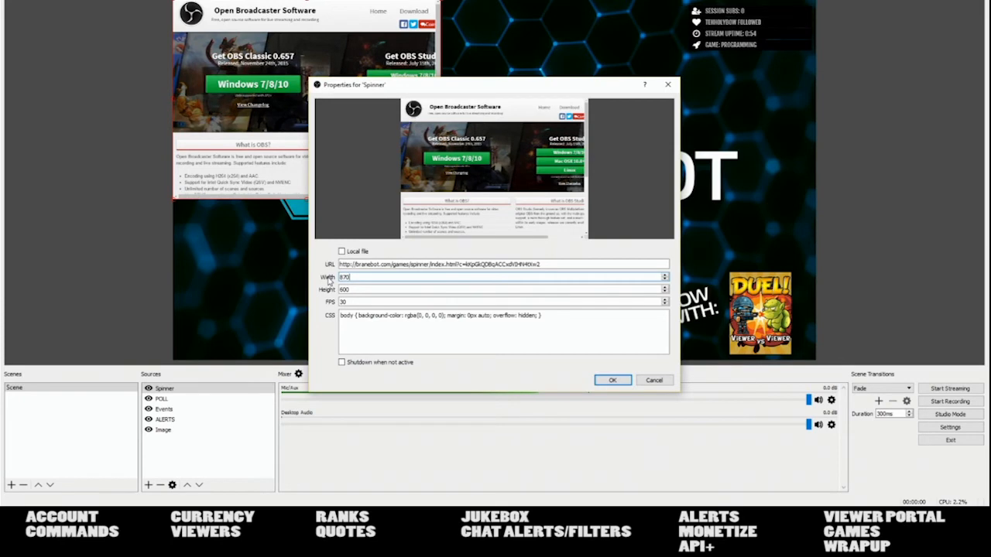
key("Tab")
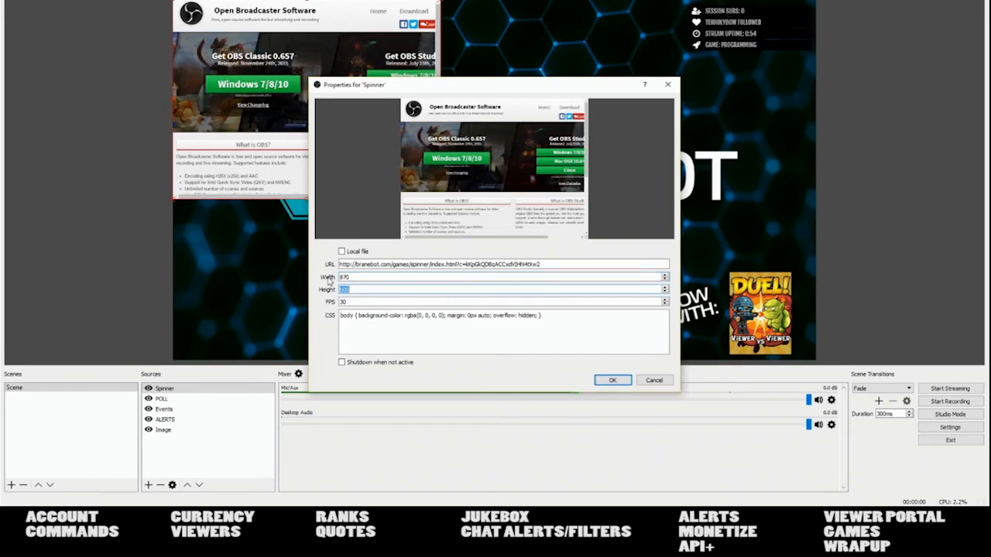
type("870")
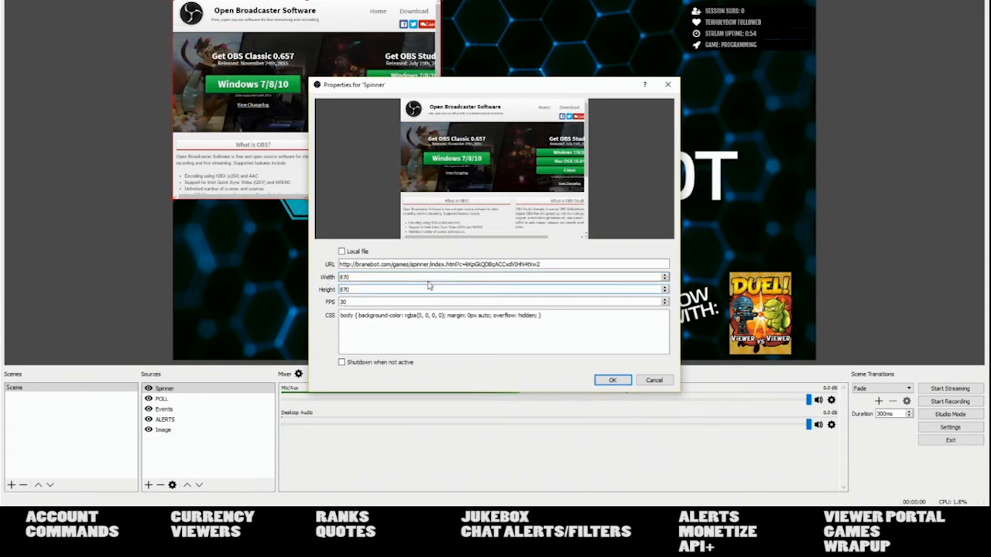
left_click(613, 380)
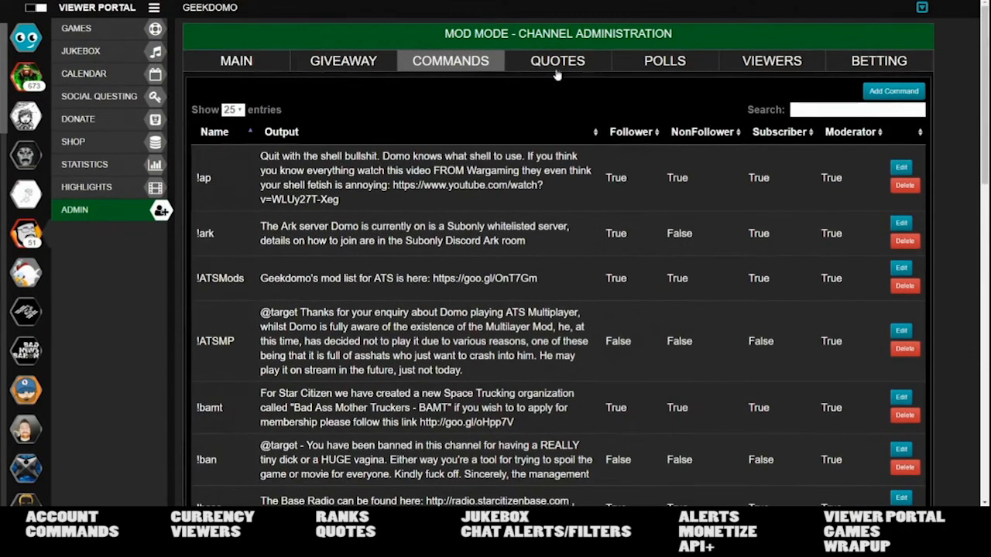
- On the Polls page, replace the poll question with 'Which way guys'
left_click(664, 62)
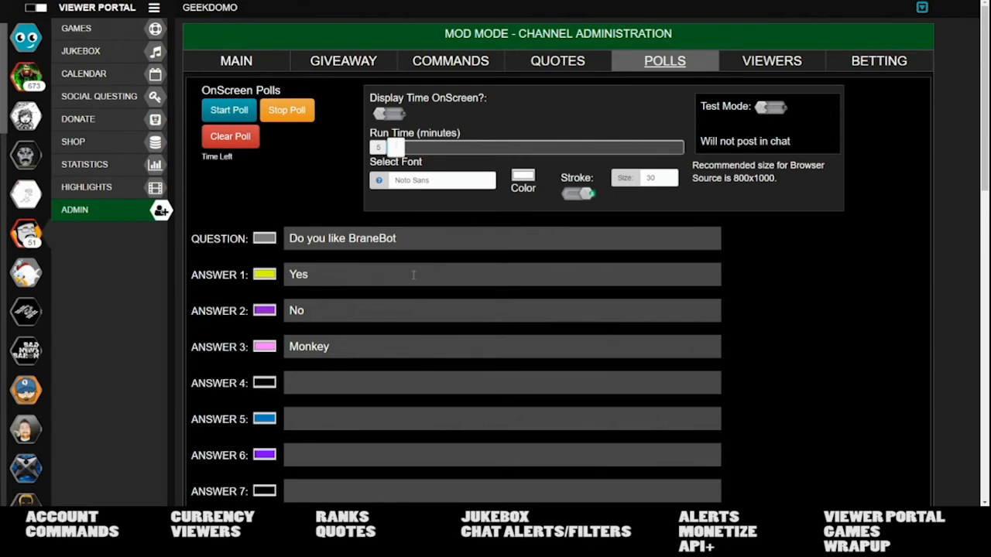
left_click_drag(401, 238, 234, 245)
type("W")
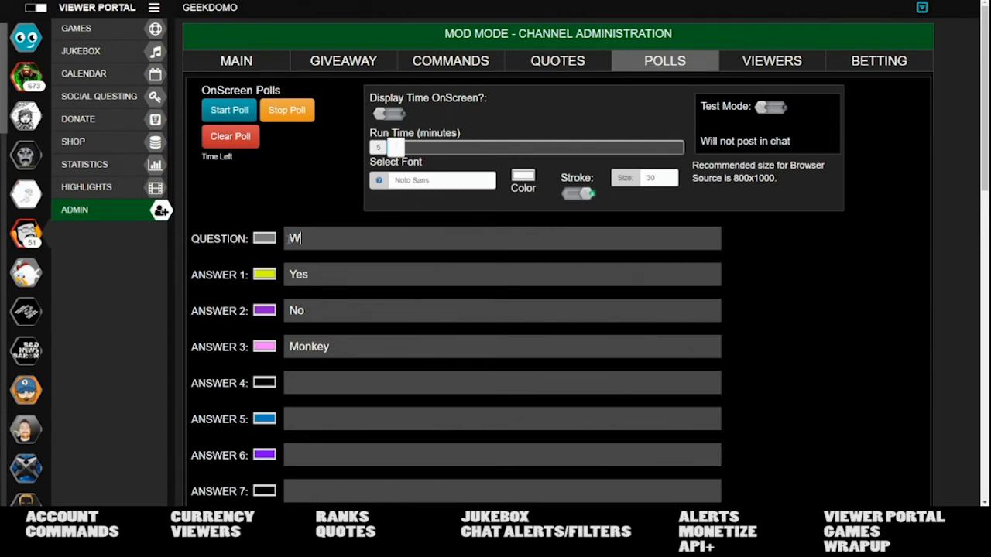
type("hich way guysa")
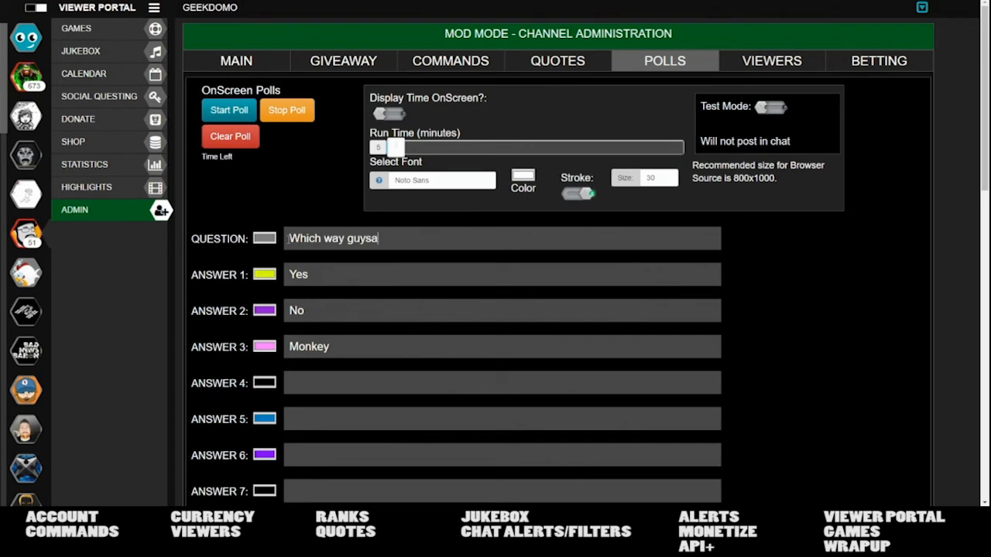
- Enter answers North, South, East and West, start the poll, and reveal OBS
key("Tab")
type("No")
type("rth")
type("South")
key("Tab")
type("Eas")
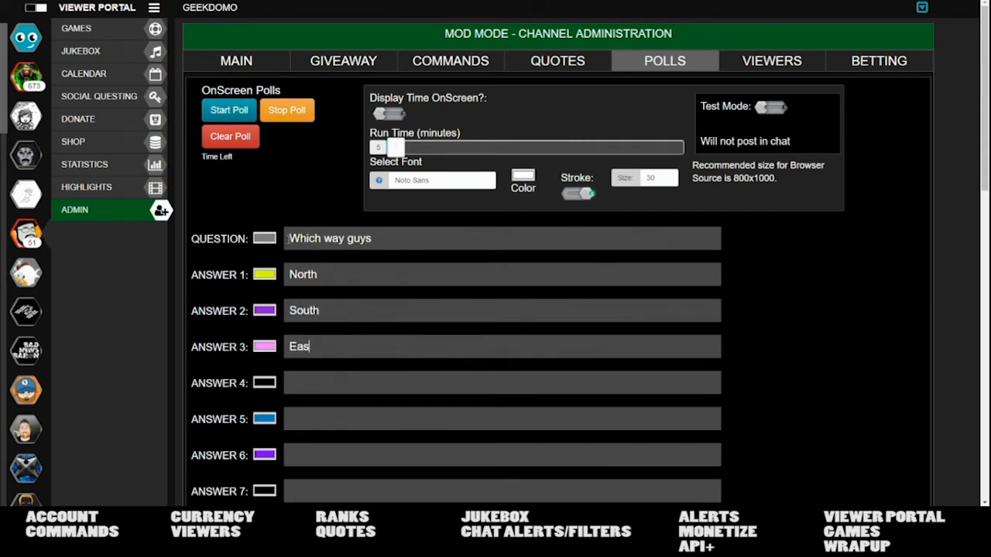
type("West")
left_click(229, 110)
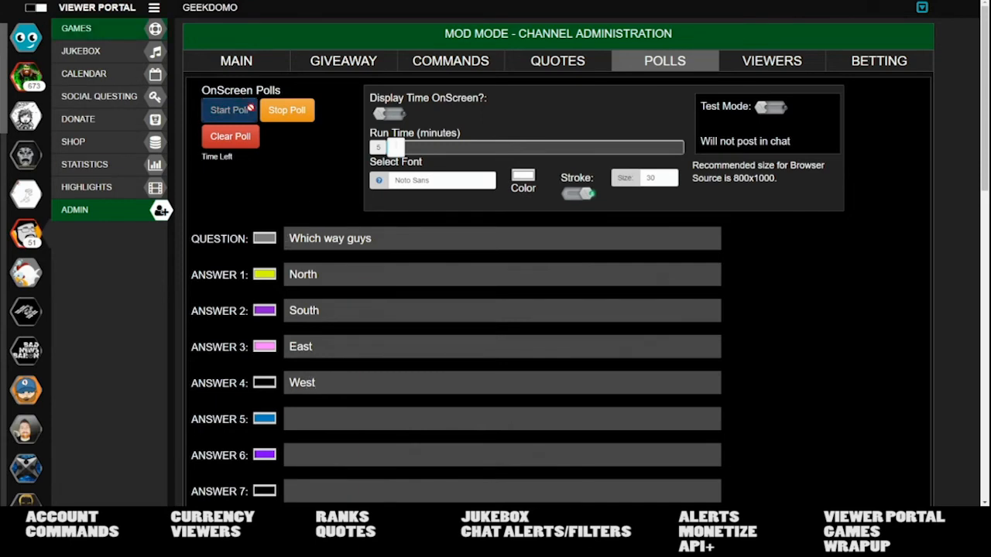
left_click_drag(203, 1, 990, 232)
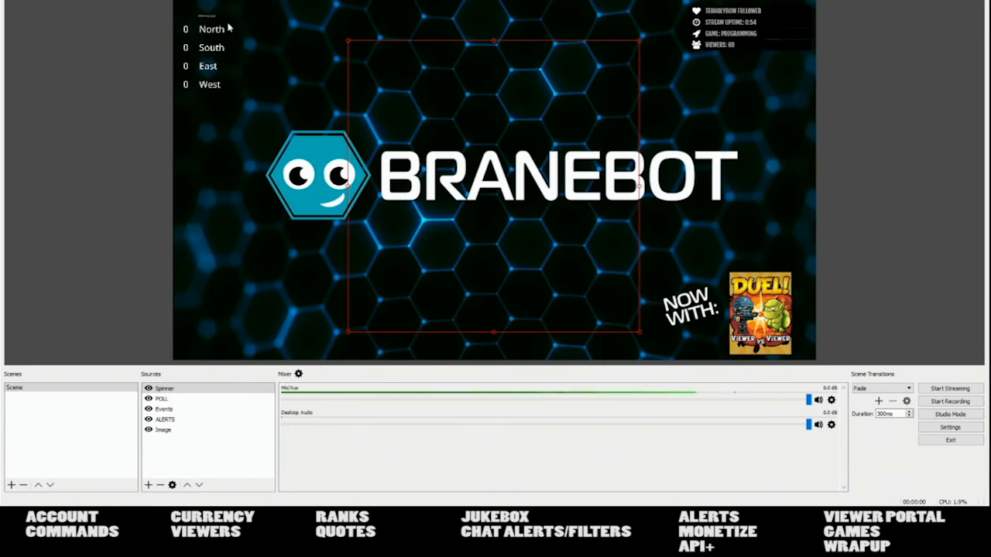
- After checking the poll's four zero counts in OBS, restore the Viewer Portal to full screen
left_click_drag(990, 232, 458, 0)
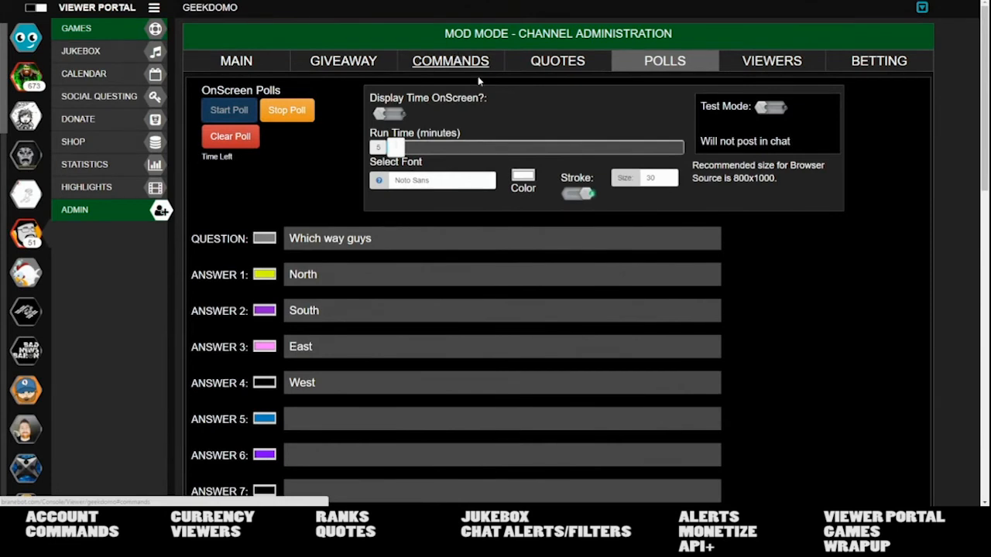
- Go to the Viewer Portal games page and open the running poll for voting
left_click(102, 31)
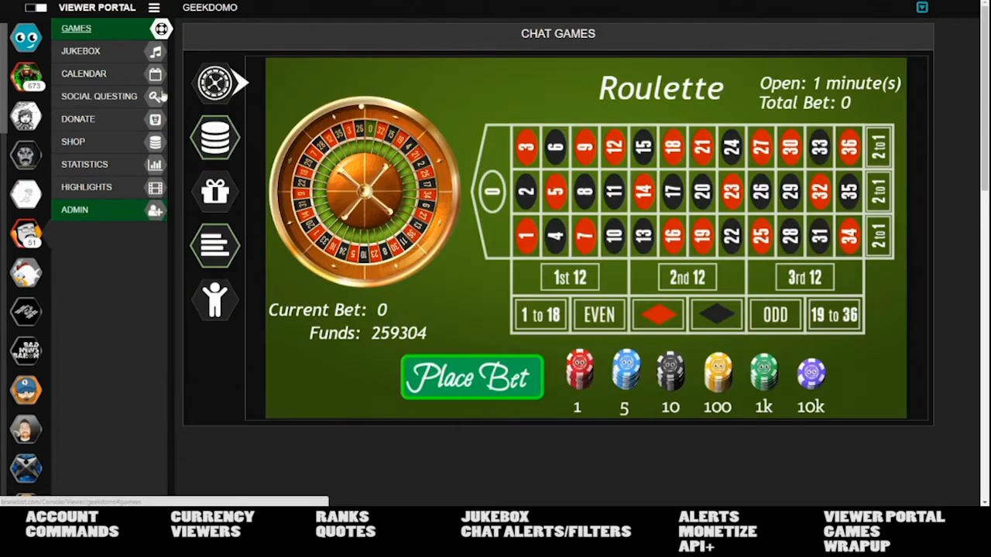
left_click(217, 136)
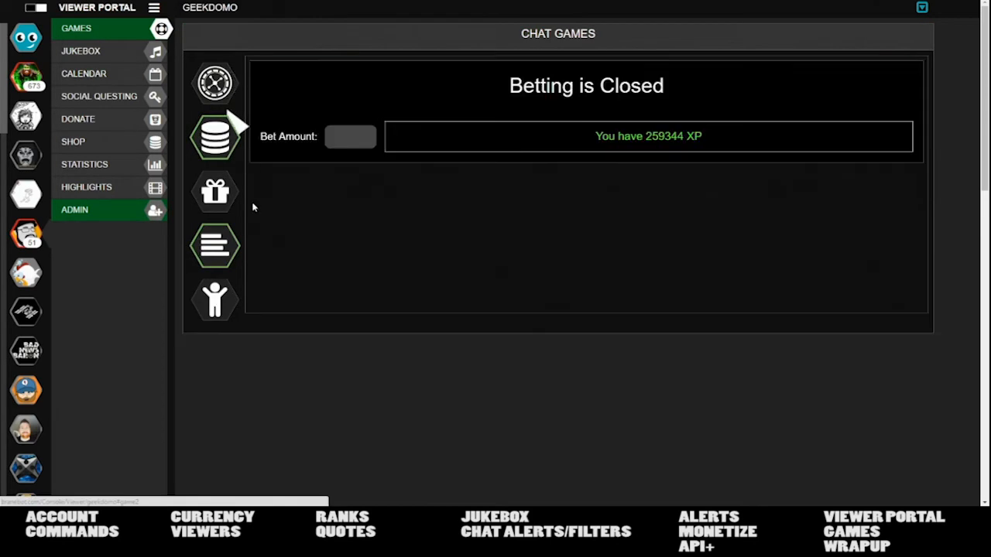
left_click(236, 236)
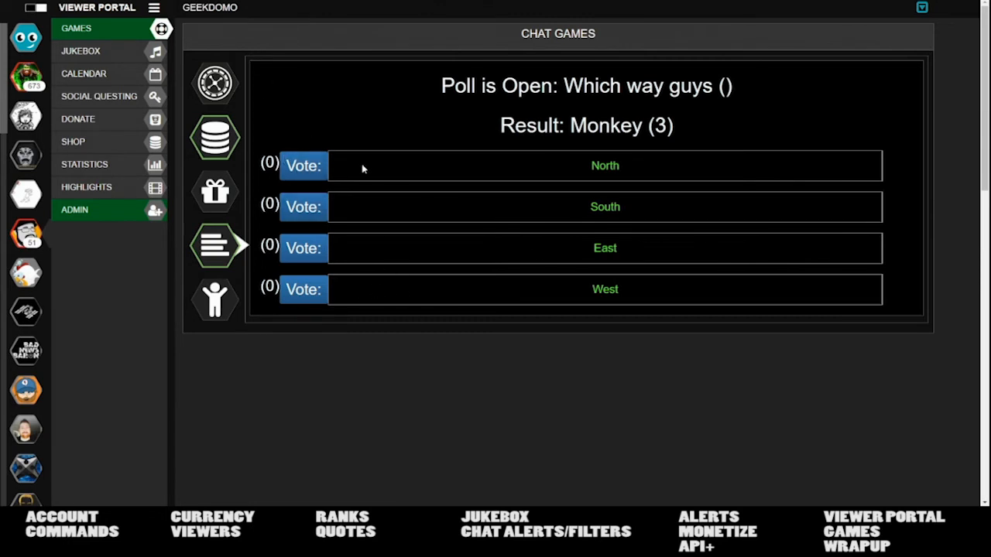
- Vote North, then change the vote to East, and move the browser aside to show OBS
left_click(306, 165)
left_click(319, 251)
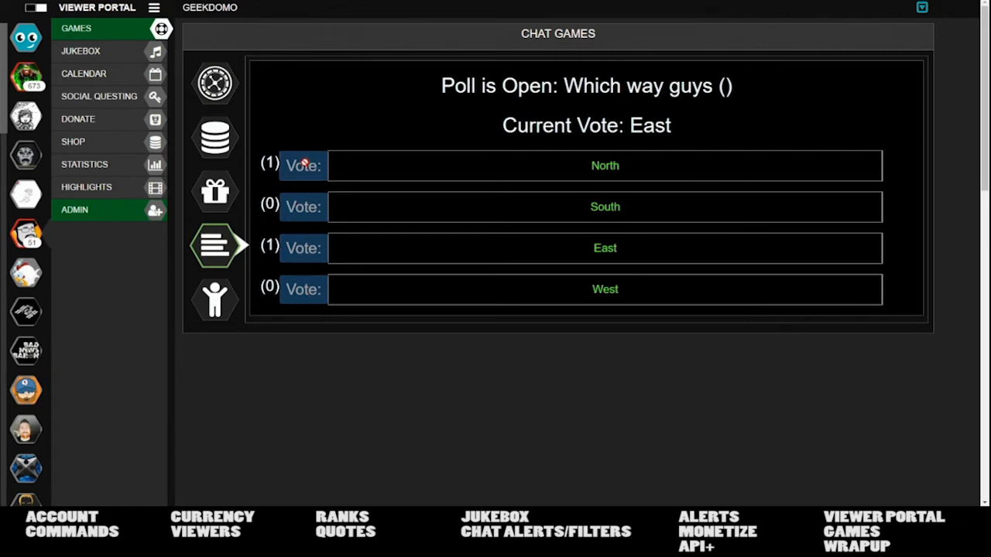
double_click(298, 245)
left_click(279, 161)
left_click_drag(86, 0, 990, 372)
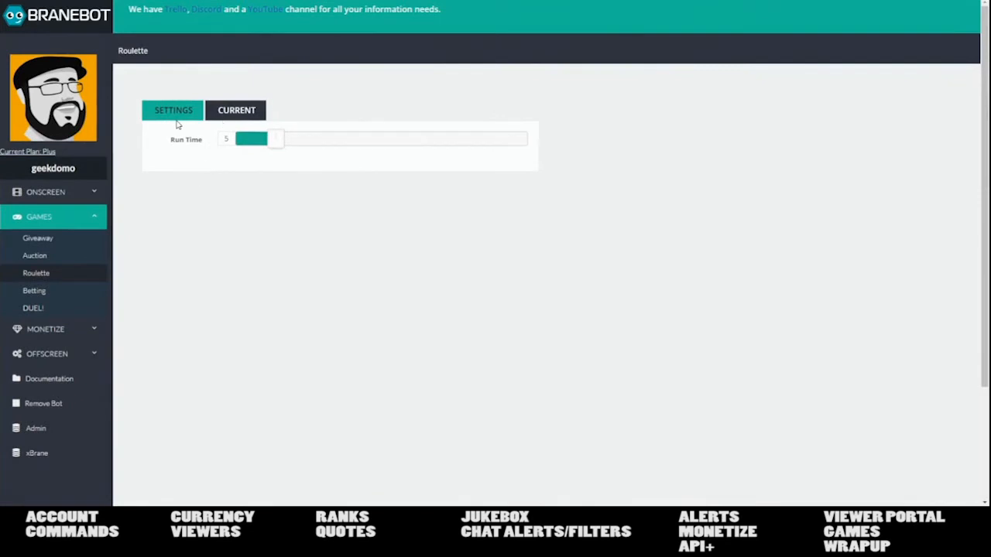
- Switch to the CURRENT roulette round and start it
left_click(254, 116)
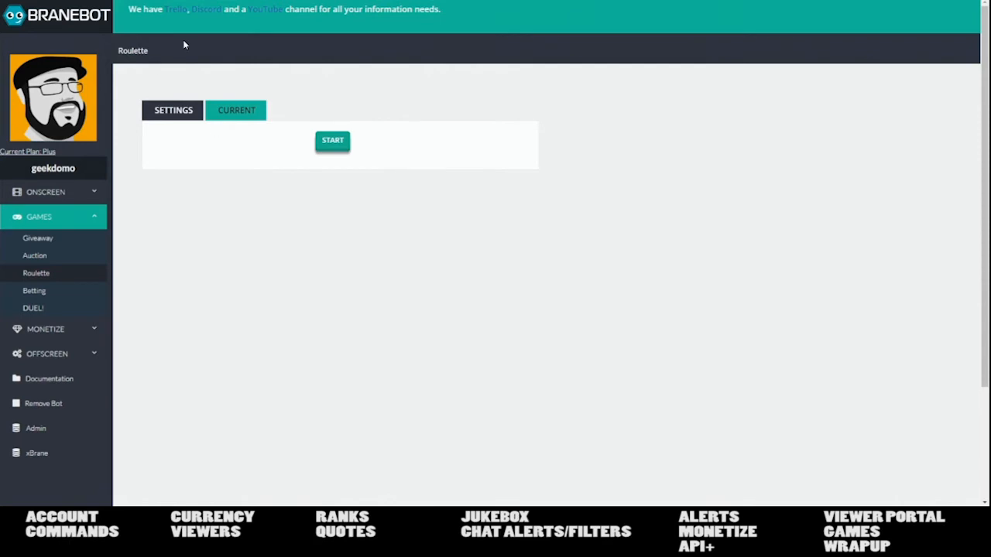
left_click(333, 143)
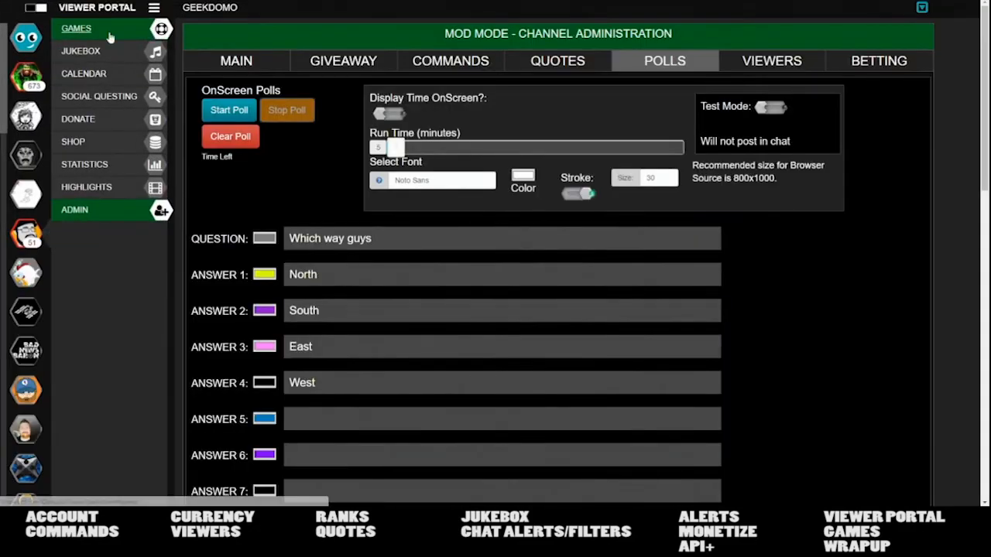
- Bet 1, 5, 100, 1k and 10k chips on roulette numbers 2, 12, 23, 29 and 31, then show OBS
left_click(106, 30)
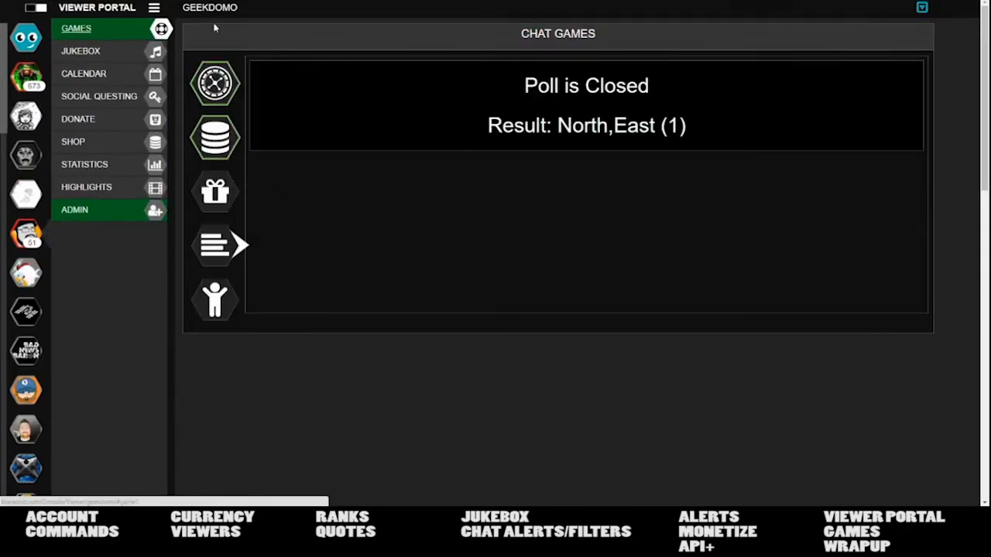
left_click(232, 89)
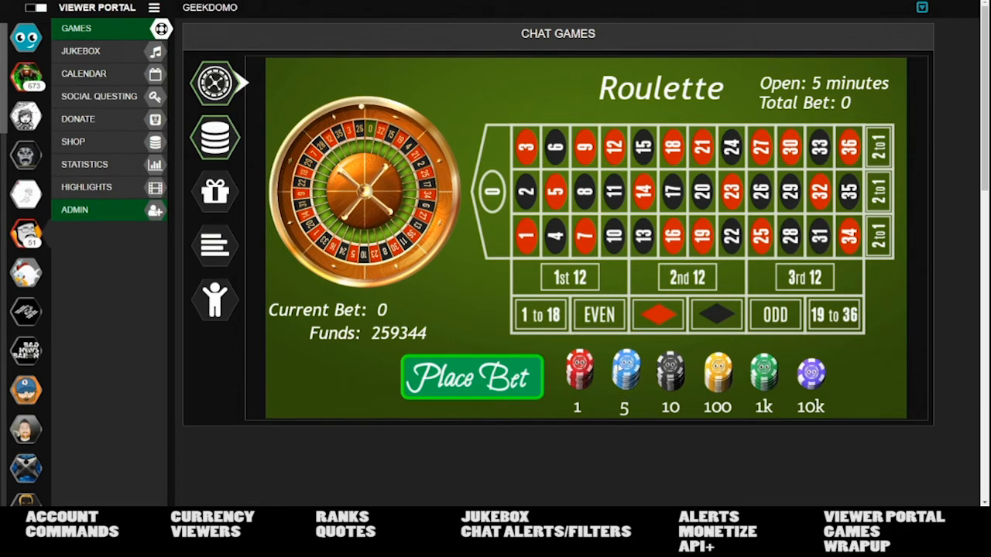
left_click_drag(579, 368, 527, 192)
left_click_drag(610, 360, 615, 147)
left_click_drag(717, 372, 731, 192)
left_click_drag(764, 371, 789, 194)
left_click_drag(818, 377, 821, 237)
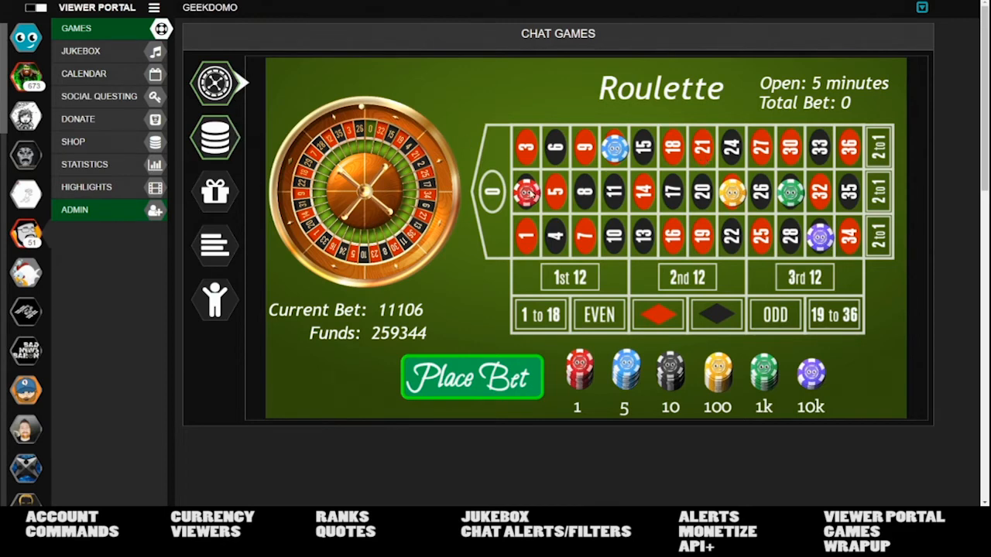
left_click_drag(371, 2, 990, 1)
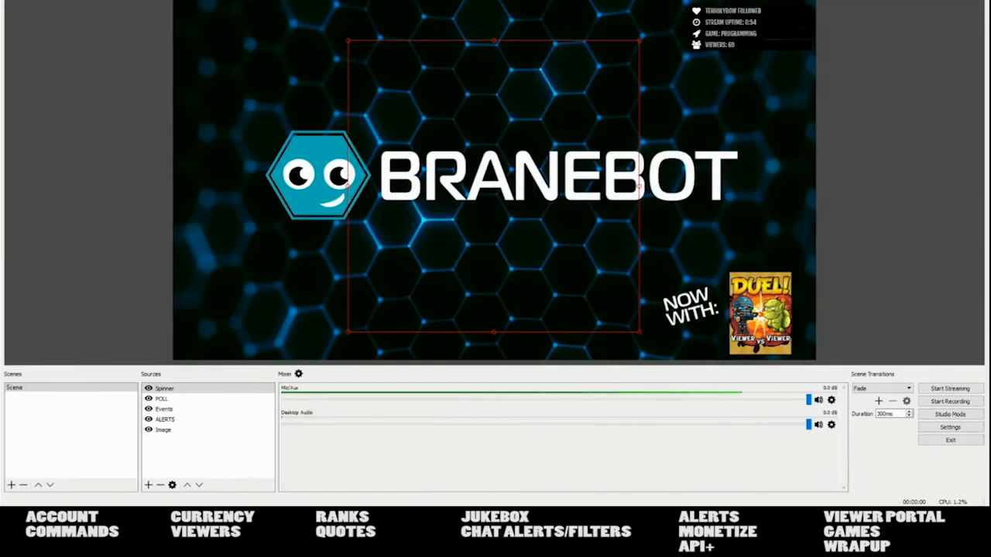
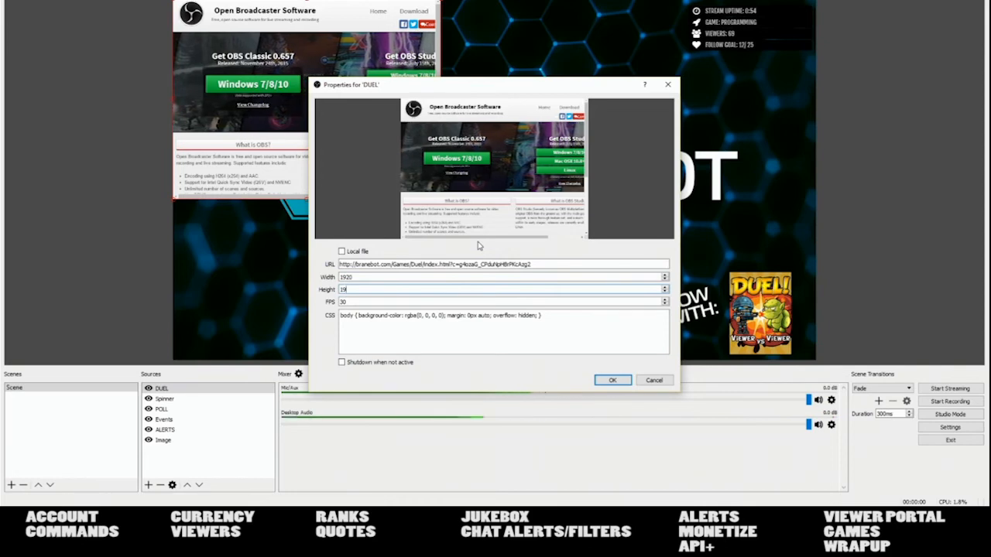
- Set the DUEL browser source to 1920 by 1080, confirm it, and bring the viewer portal back
type("80")
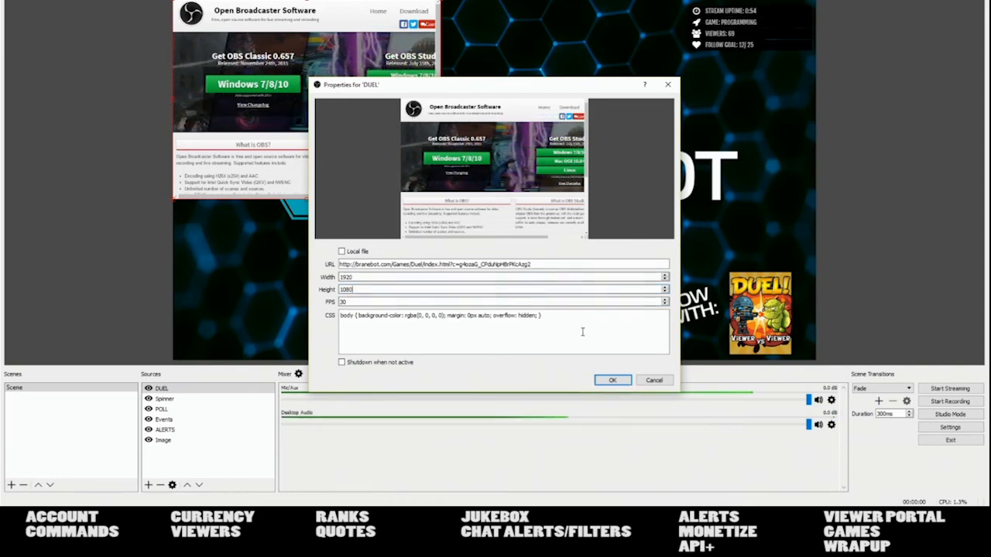
left_click(612, 380)
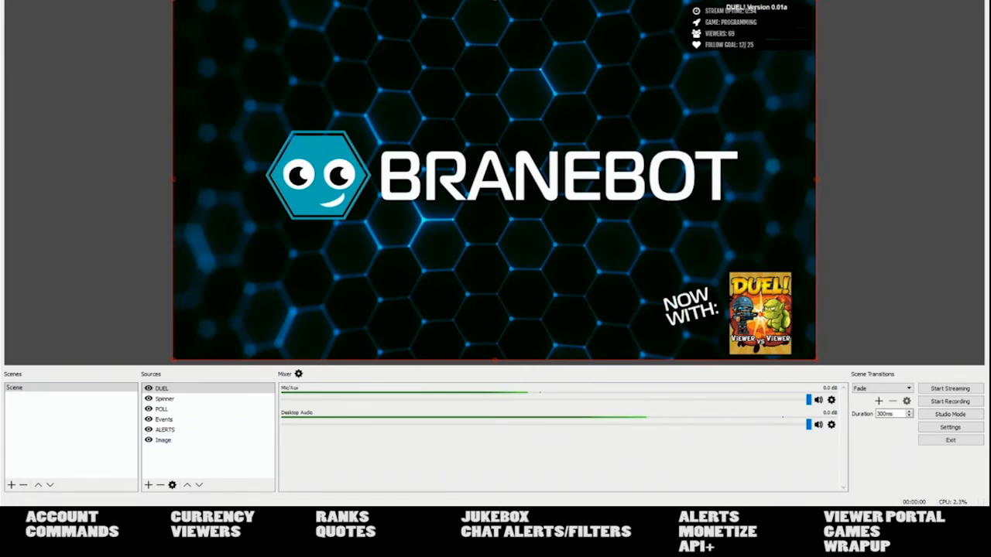
key("alt+Tab")
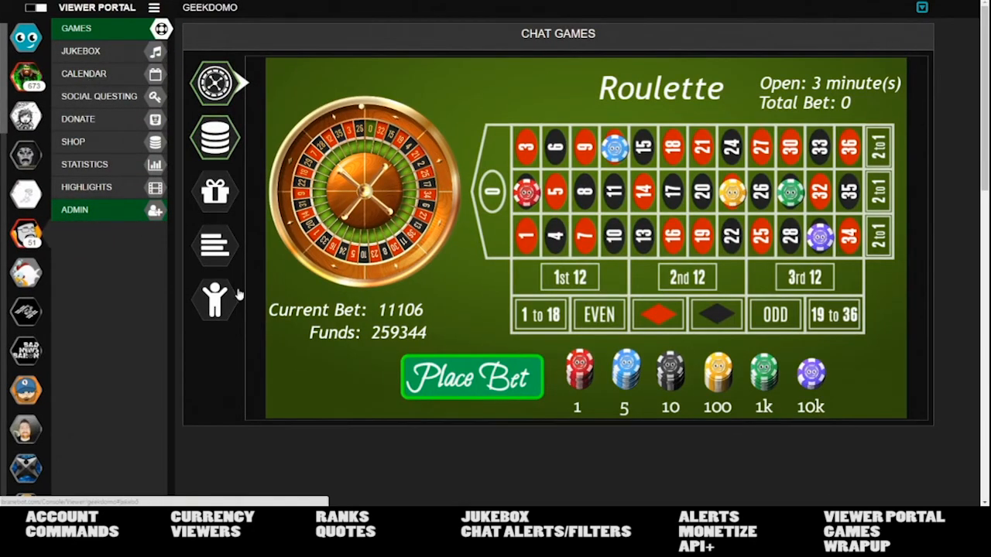
- Choose deputydog as the duel character and un-maximize the portal window to reveal OBS
left_click(207, 308)
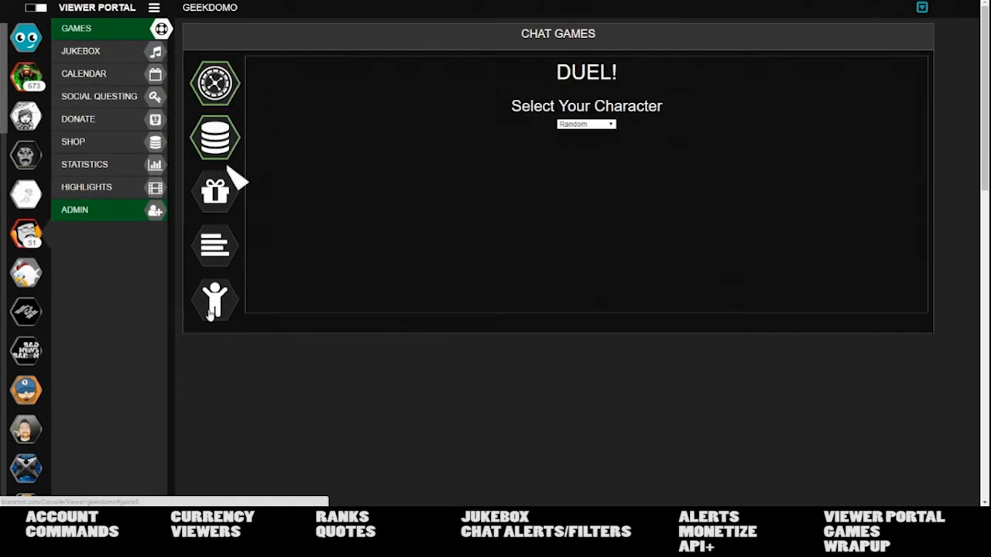
left_click(601, 125)
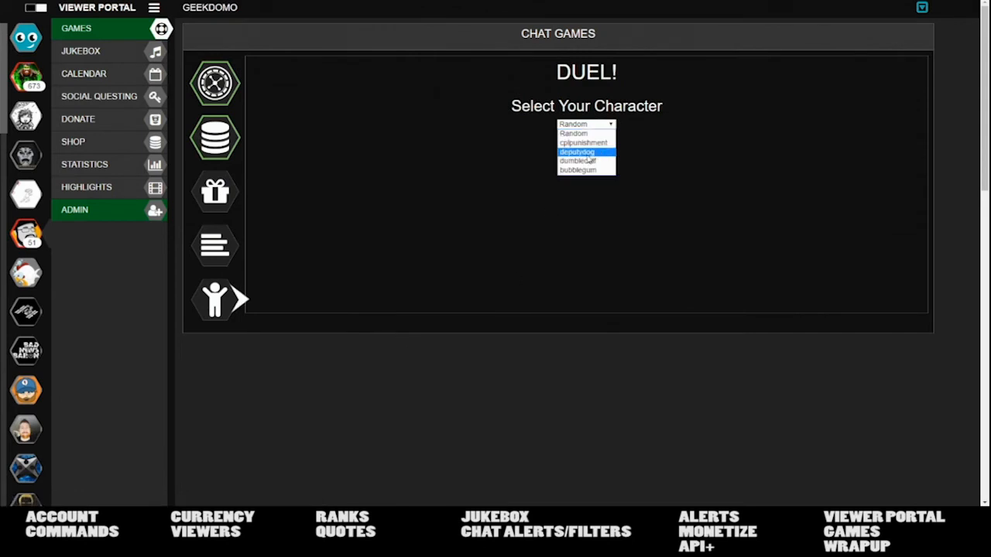
left_click(589, 153)
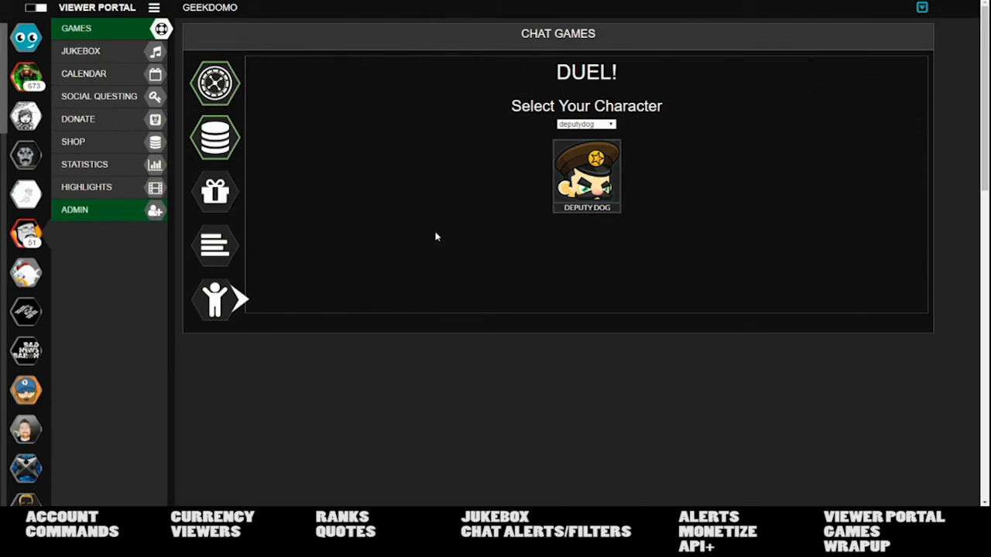
left_click_drag(186, 0, 990, 403)
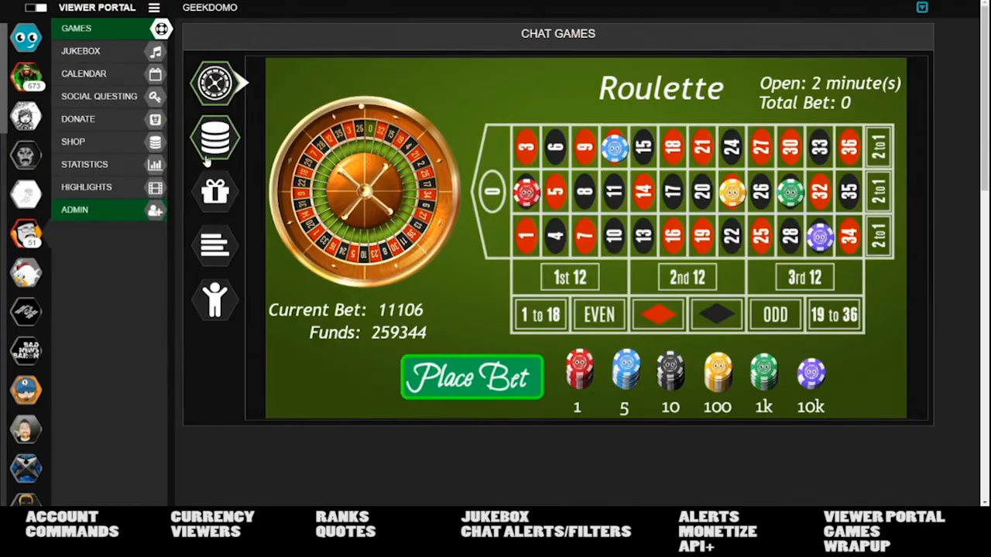
- Browse the betting, roulette, duel and poll panels, ending on the testprize giveaway
left_click(220, 144)
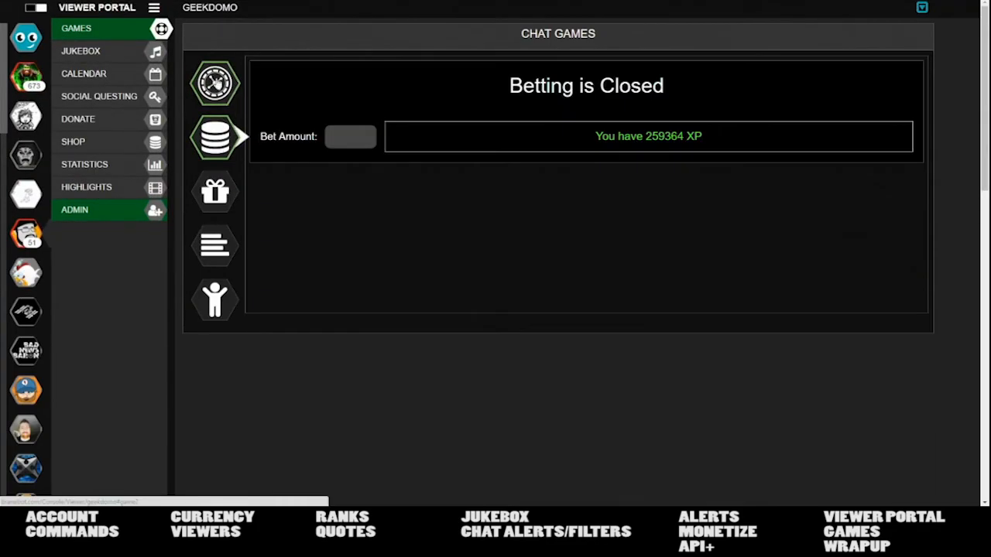
left_click(216, 85)
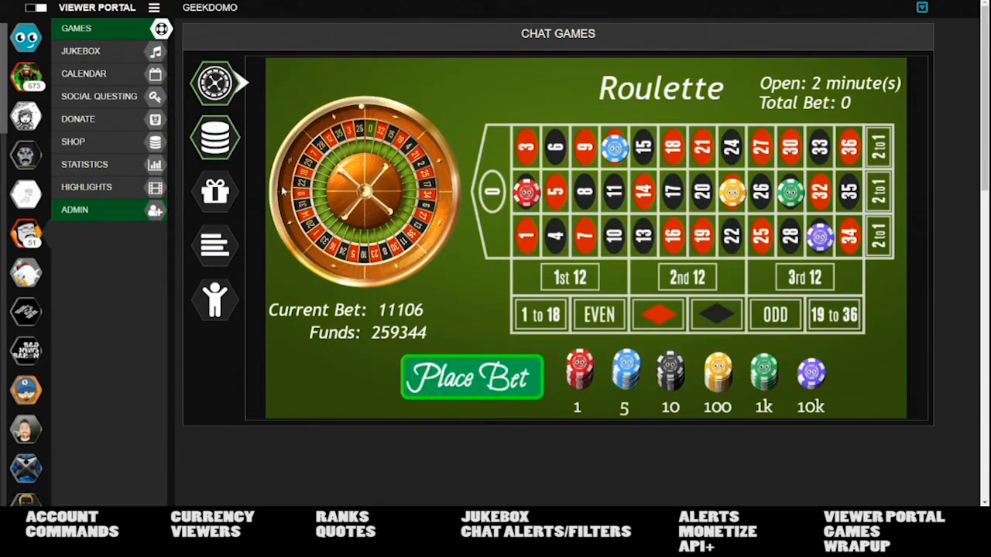
left_click(217, 300)
left_click(223, 246)
left_click(225, 205)
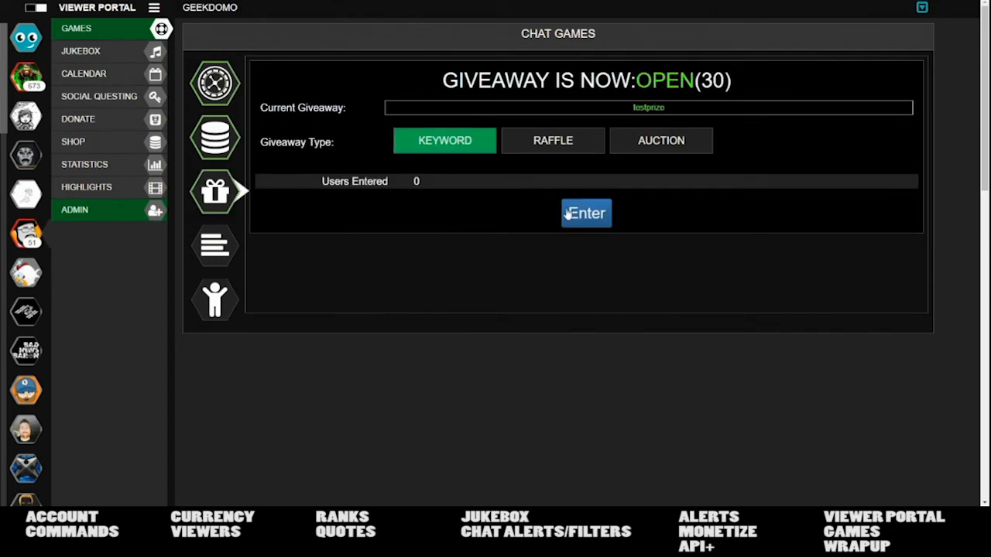
- Enter the testprize giveaway and refresh the panel until it shows 1 user entered
left_click(586, 224)
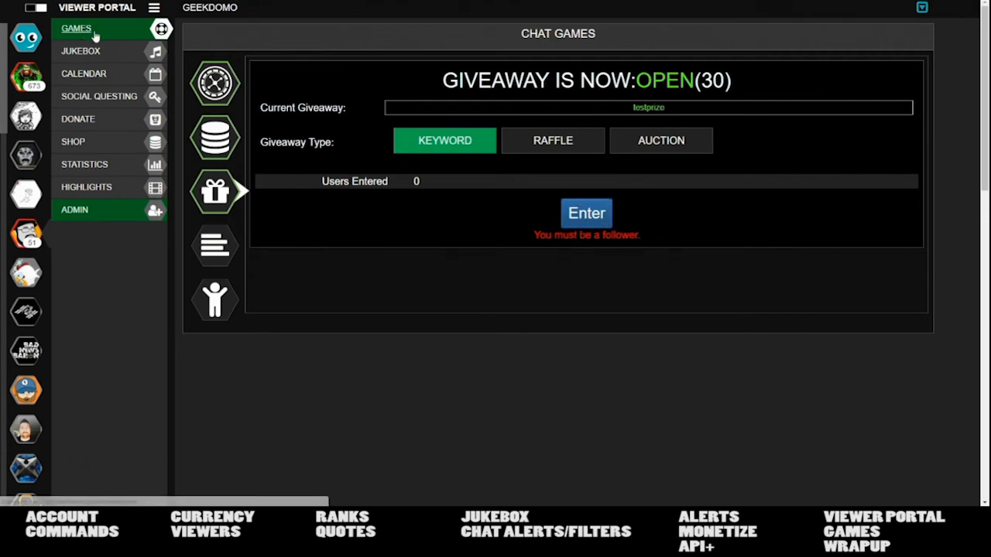
left_click(215, 83)
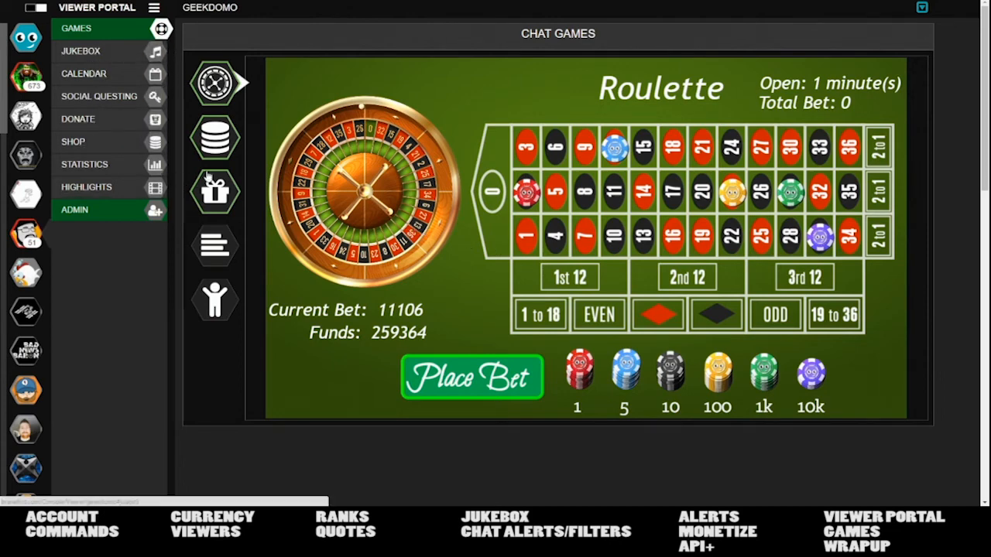
left_click(212, 135)
left_click(216, 102)
left_click(213, 190)
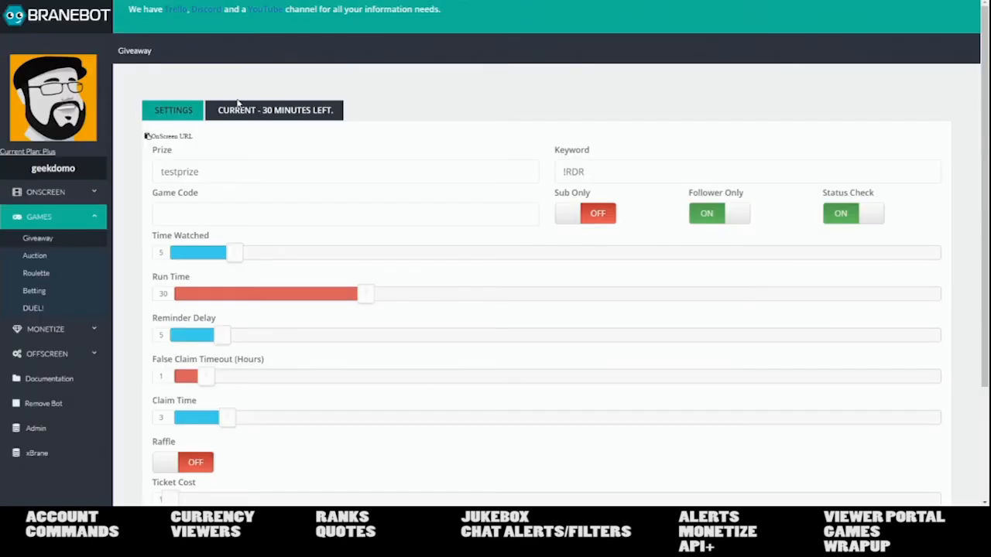
- Give the testprize giveaway a game code and check its current entries
left_click(179, 205)
type("khjfgasdlkhfgsdkjhfsgdkfjh")
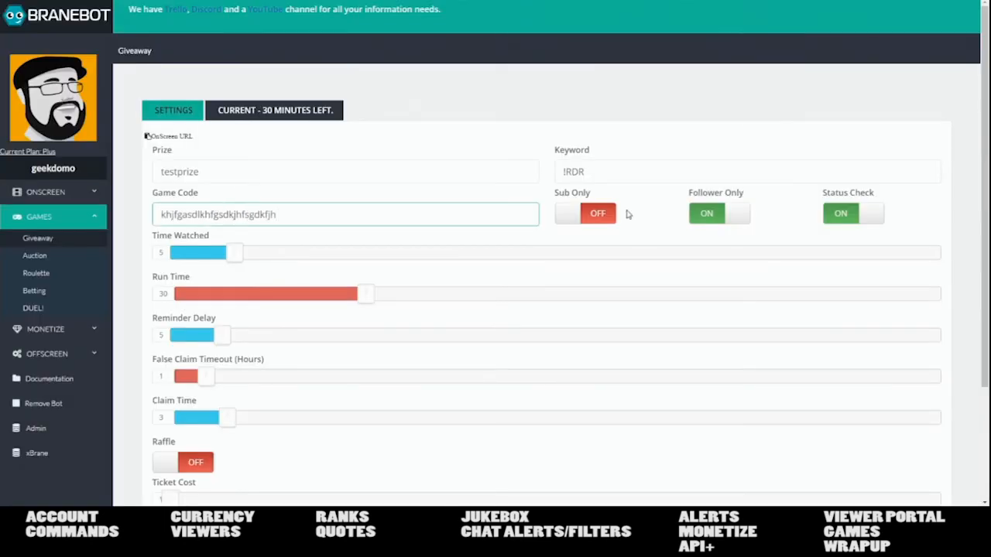
left_click(301, 127)
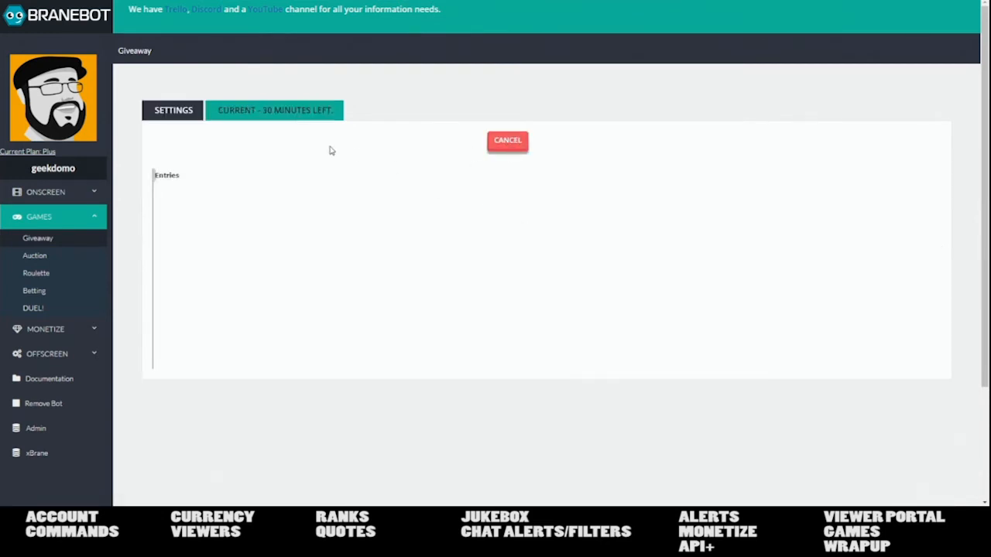
left_click(176, 113)
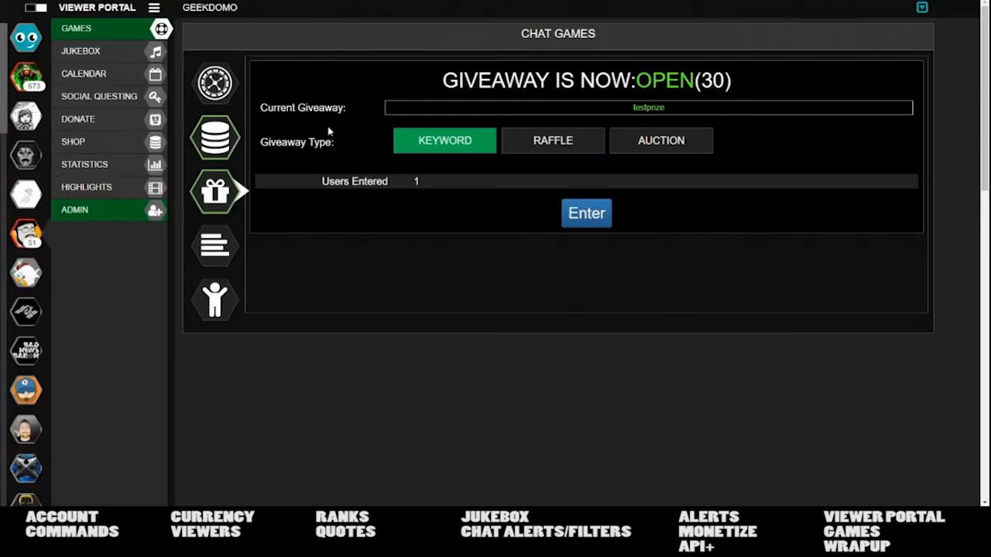
- Check the closed North,East poll result and the closed roulette round with funds at 258258
left_click(234, 116)
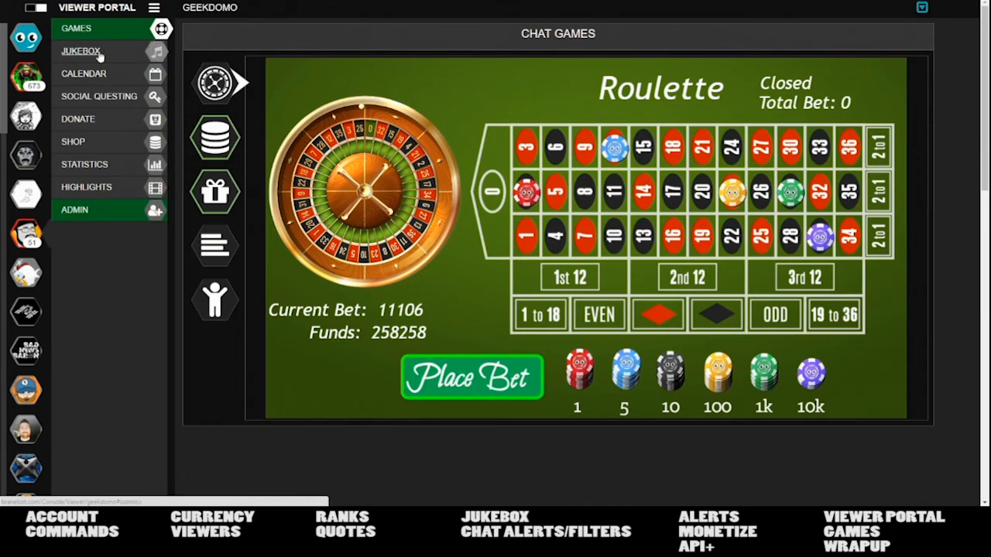
left_click(217, 303)
left_click(216, 83)
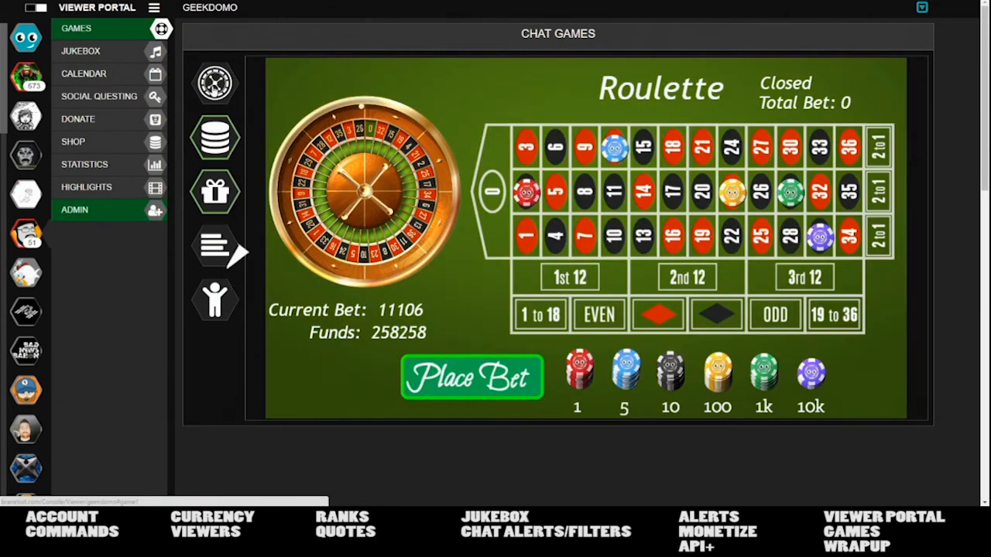
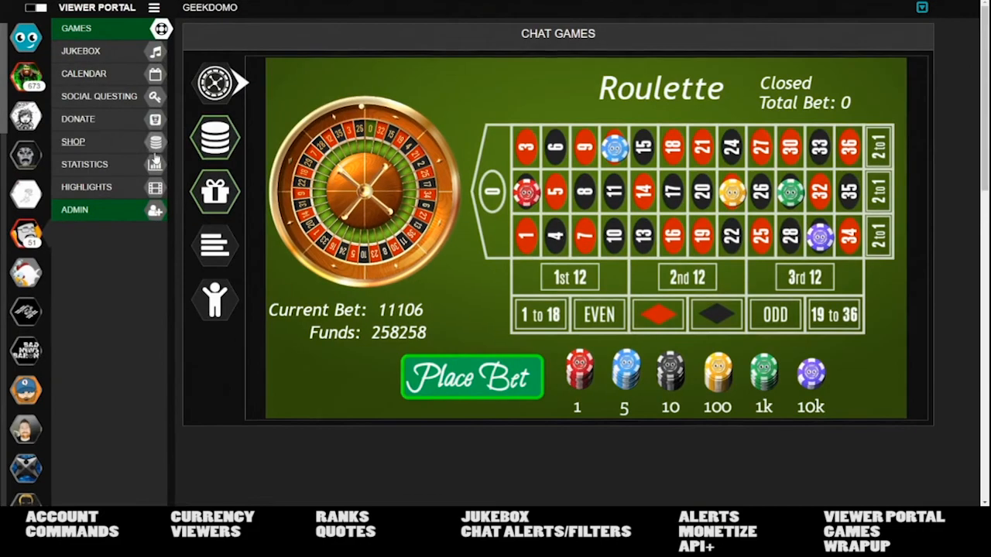
- Leave the Jukebox for the Roulette game and expand the embedded Twitch stream and chat
left_click(81, 51)
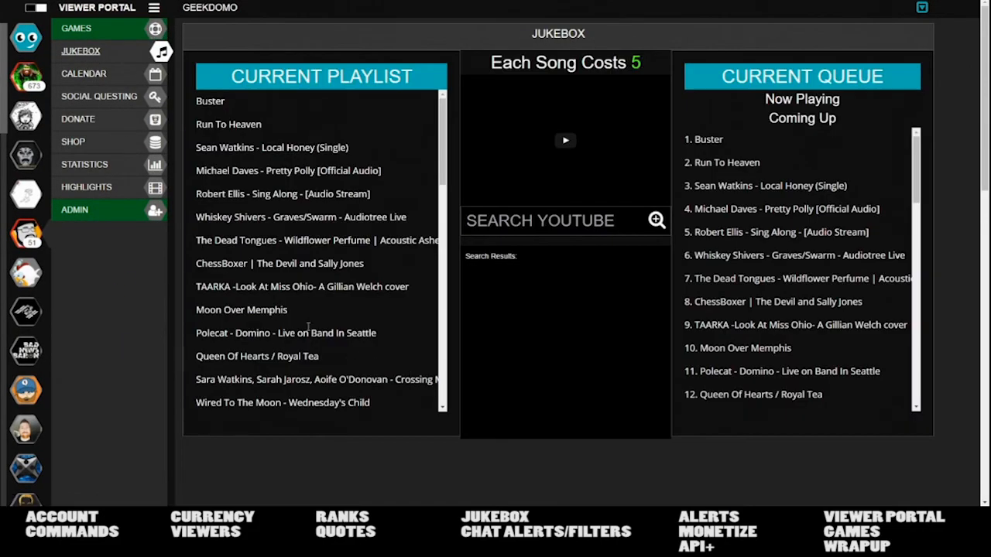
left_click(76, 28)
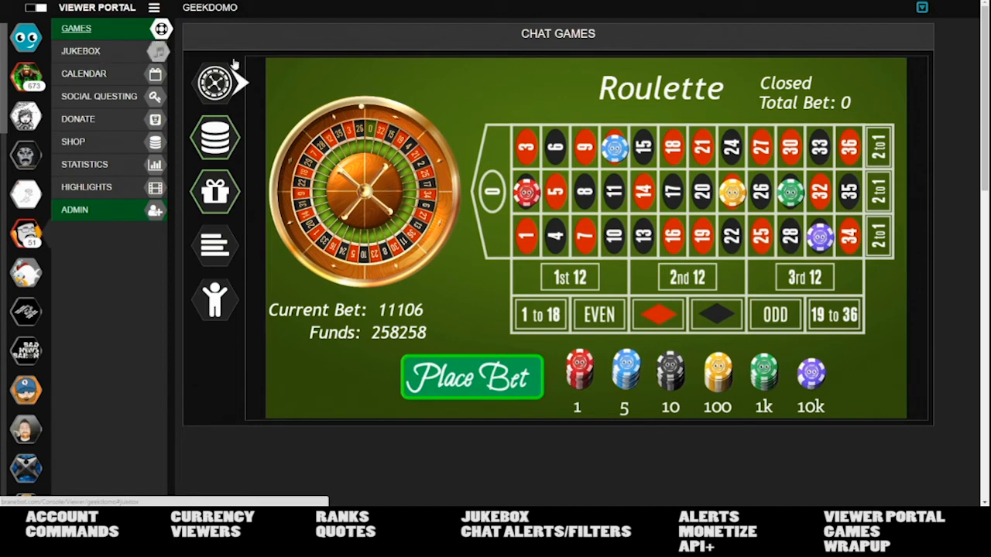
left_click(929, 9)
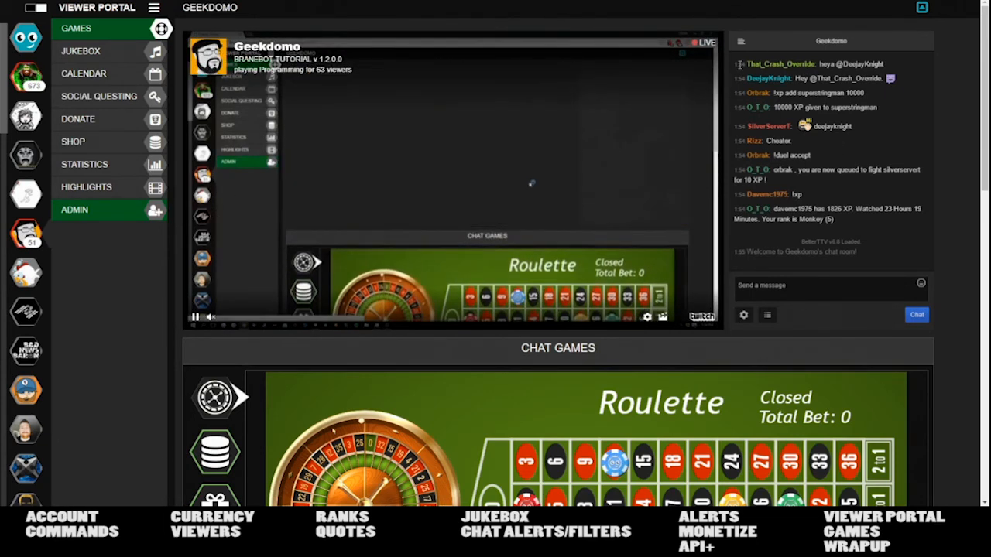
- Browse the viewer portal's Statistics and Calendar pages
scroll(921, 8, "down", 4)
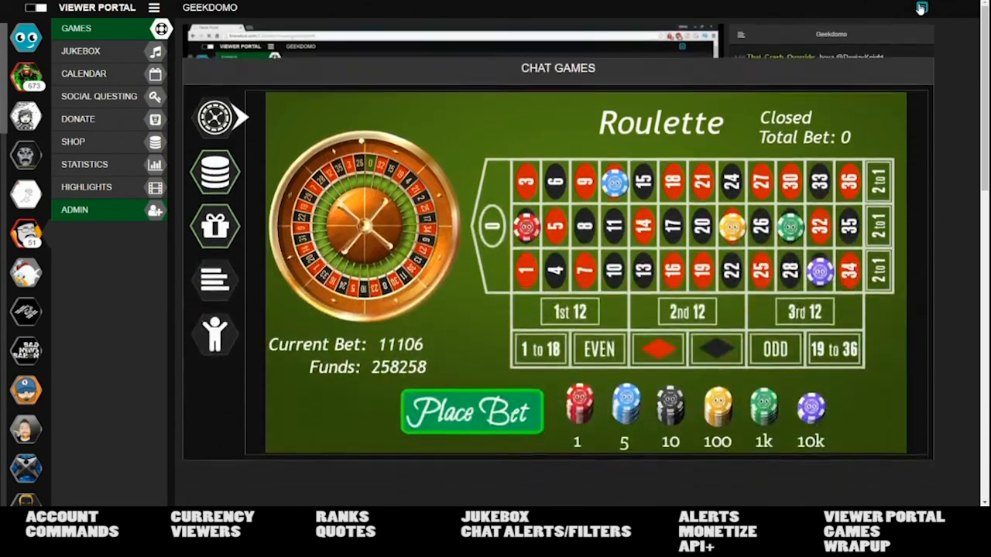
scroll(442, 358, "up", 4)
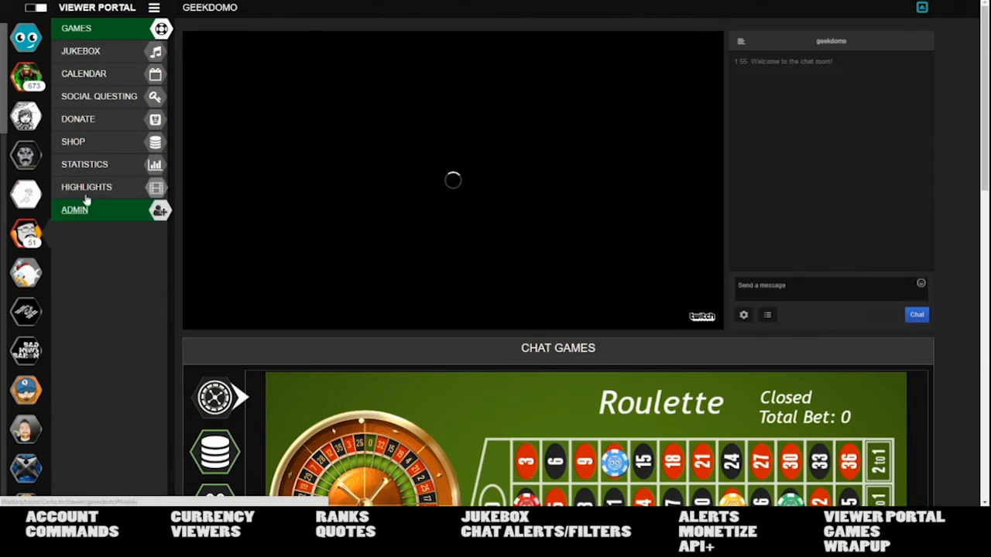
left_click(87, 166)
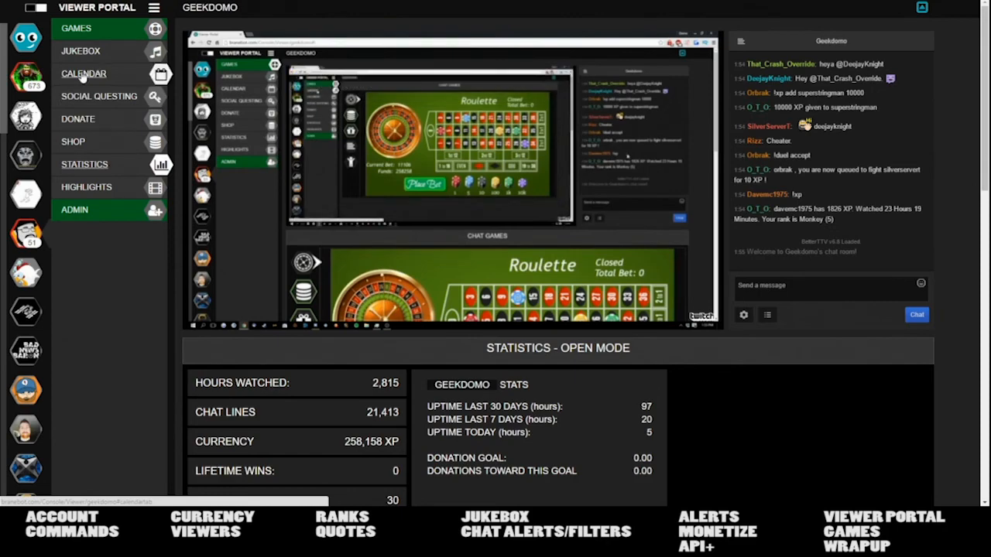
left_click(84, 75)
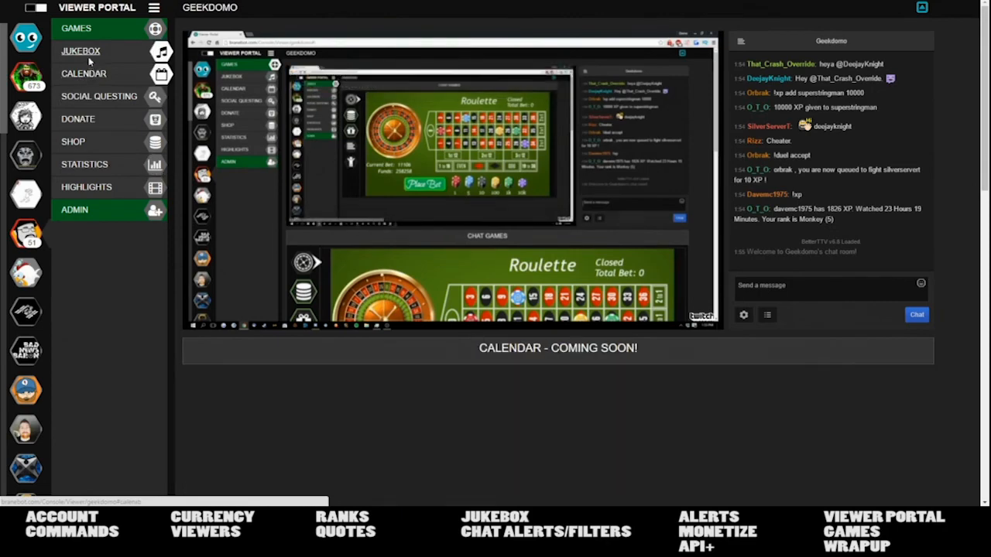
- Scroll through the Jukebox playlist and song queue
left_click(80, 52)
scroll(480, 222, "down", 2)
scroll(404, 304, "down", 2)
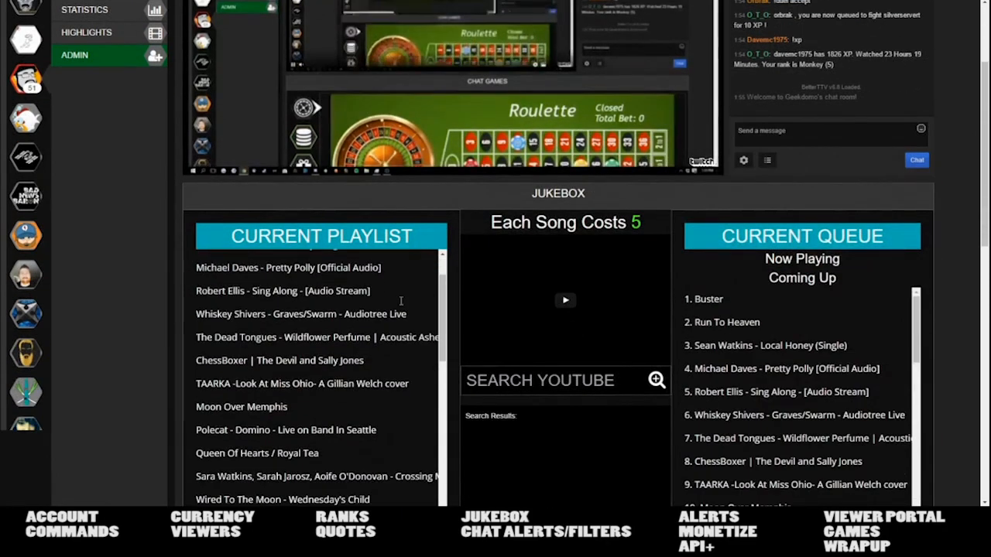
scroll(383, 298, "up", 2)
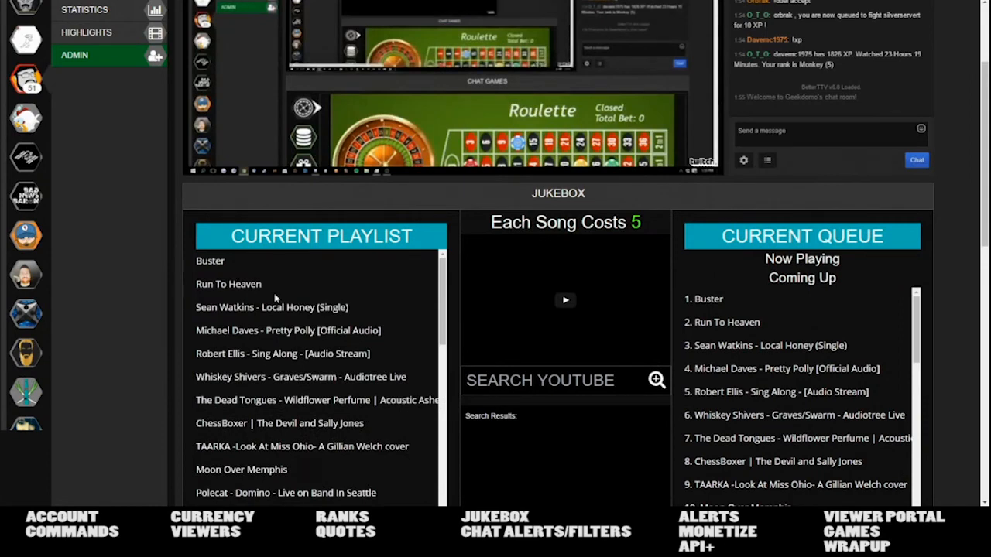
scroll(597, 294, "down", 2)
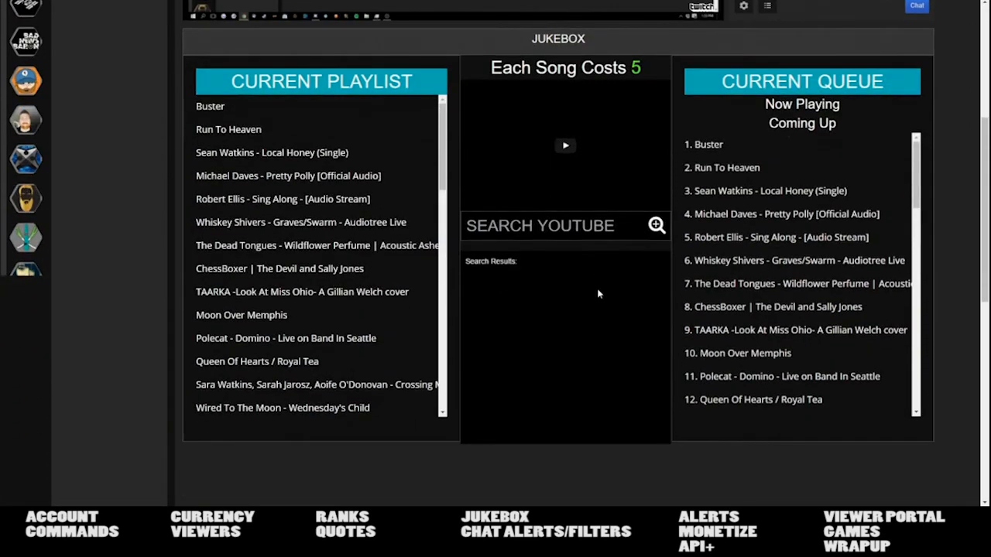
scroll(850, 232, "down", 1)
scroll(849, 231, "up", 5)
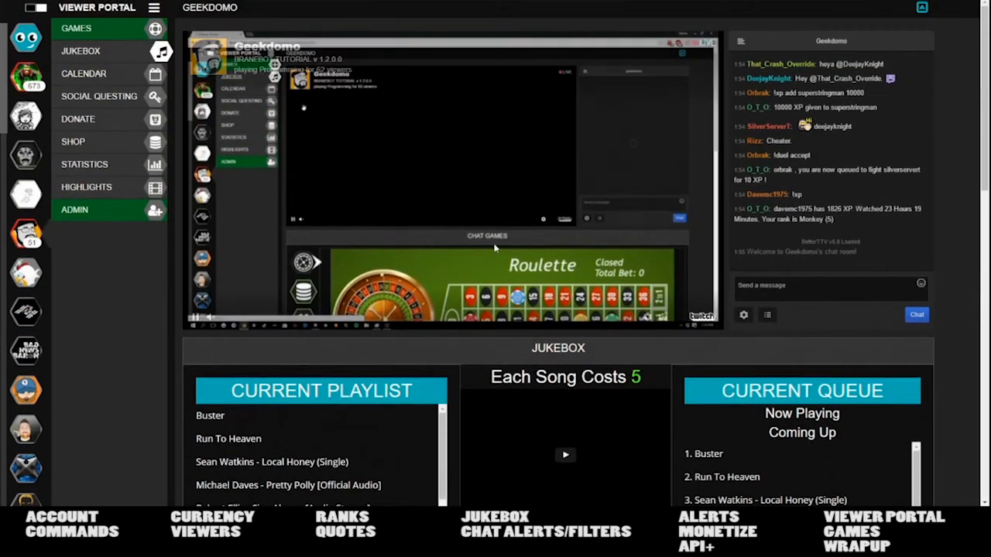
- Review Social Questing rewards for Twitter (coming soon), Facebook and YouTube
left_click(99, 95)
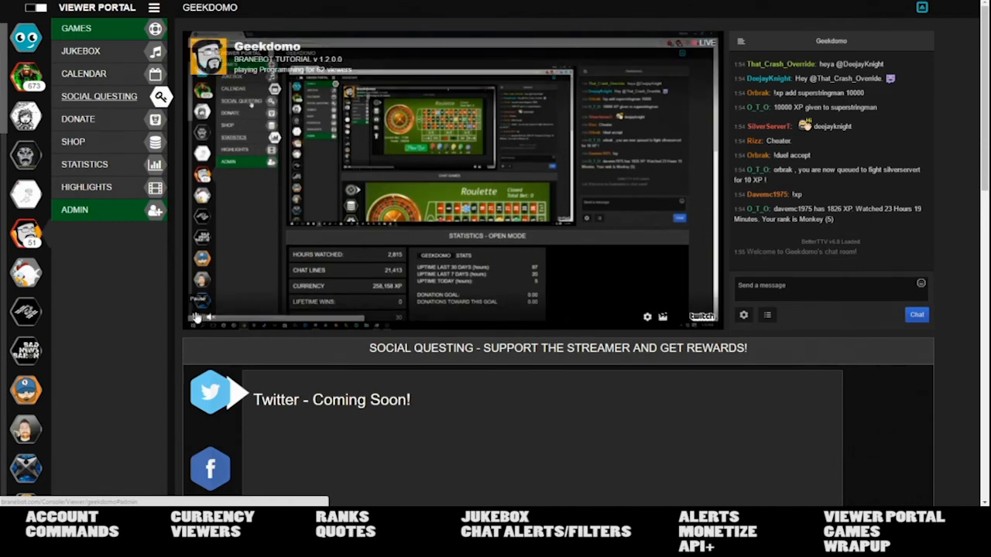
scroll(209, 368, "down", 2)
scroll(209, 367, "up", 2)
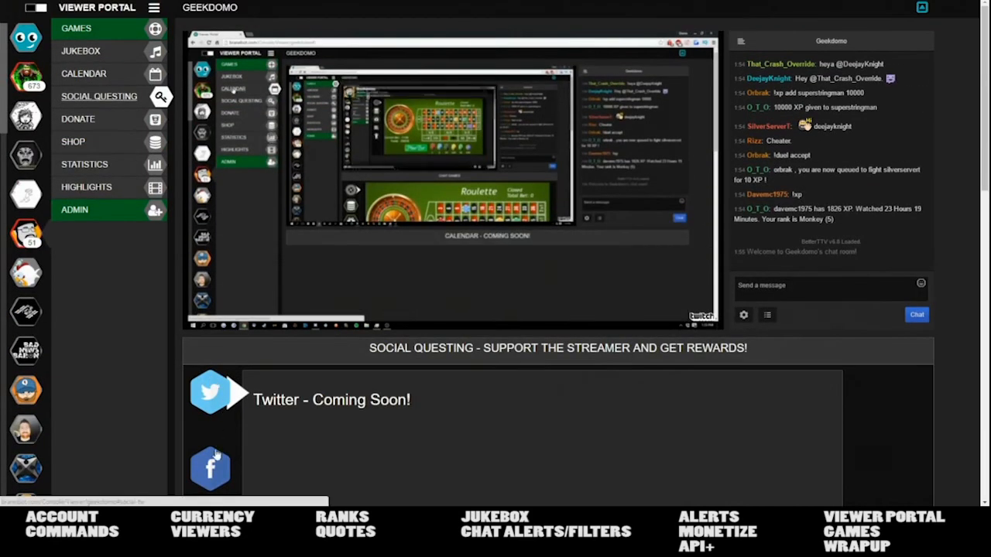
scroll(217, 450, "down", 3)
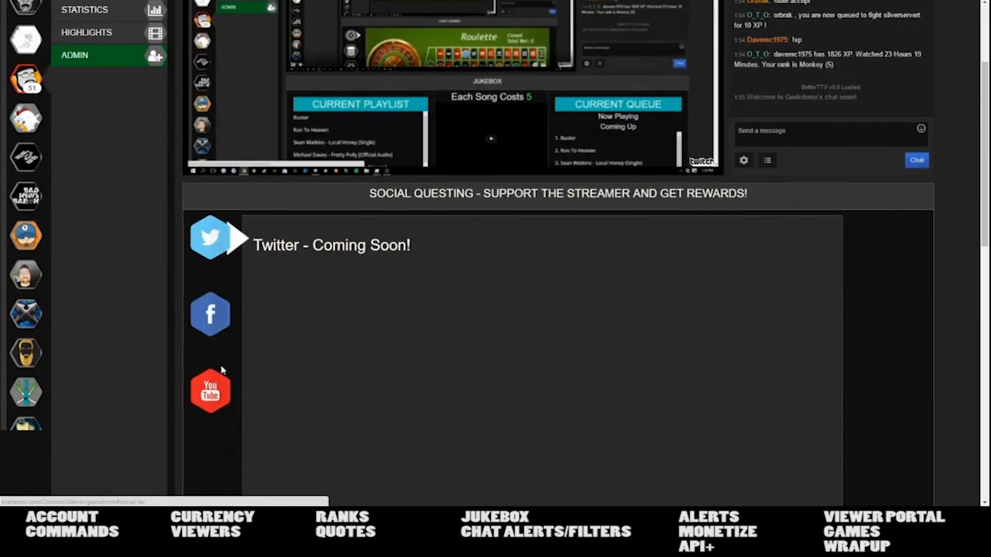
scroll(223, 369, "up", 3)
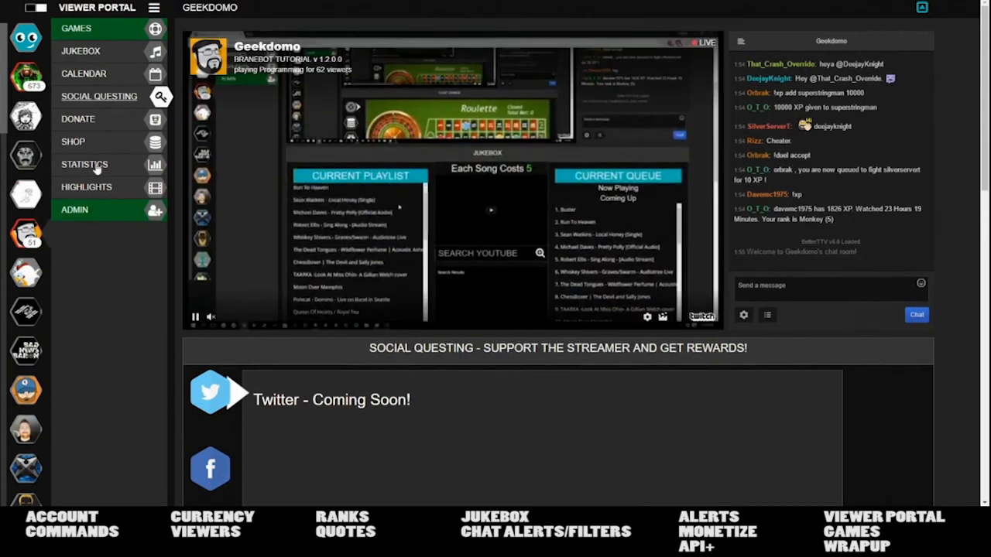
- Preview the donation form's $10, $25 and $50 amount options
left_click(90, 117)
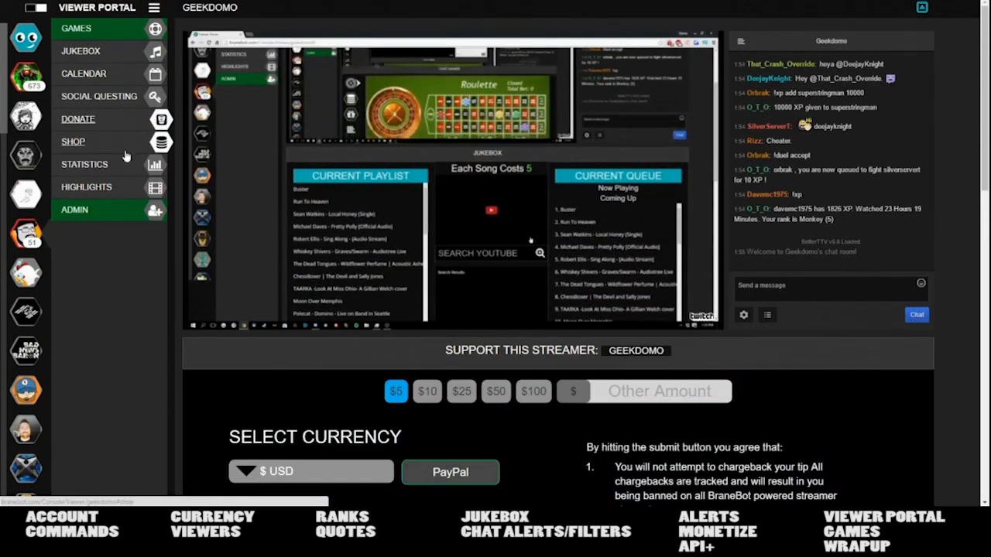
scroll(263, 418, "down", 3)
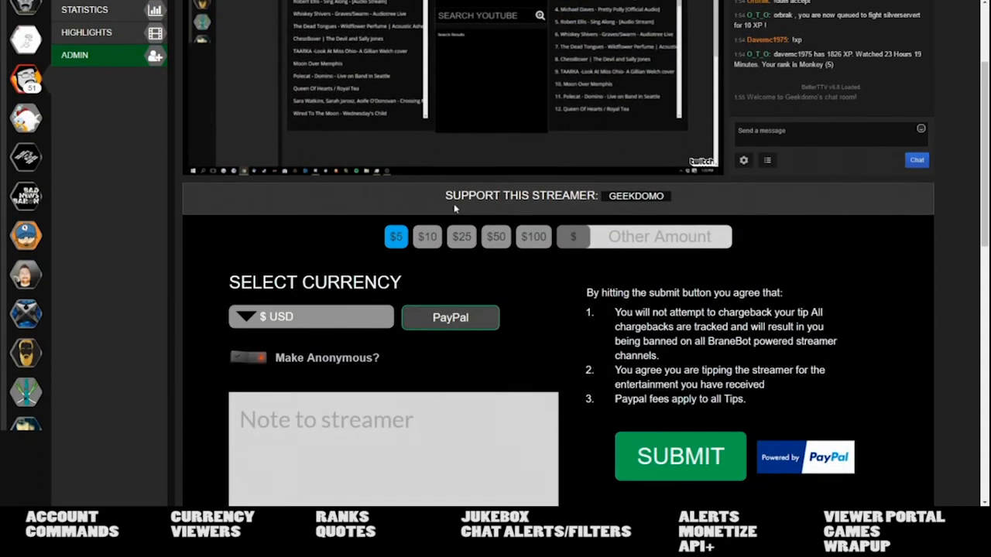
left_click(427, 237)
left_click(461, 237)
left_click(495, 237)
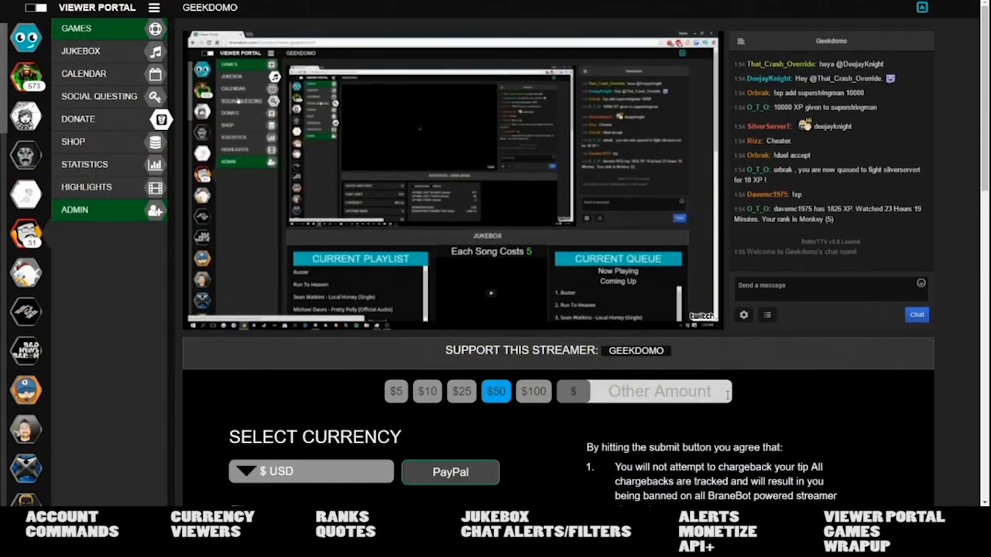
scroll(318, 263, "up", 3)
- Browse the shop's Games, Clothing, Hardware and BraneBot categories
left_click(73, 142)
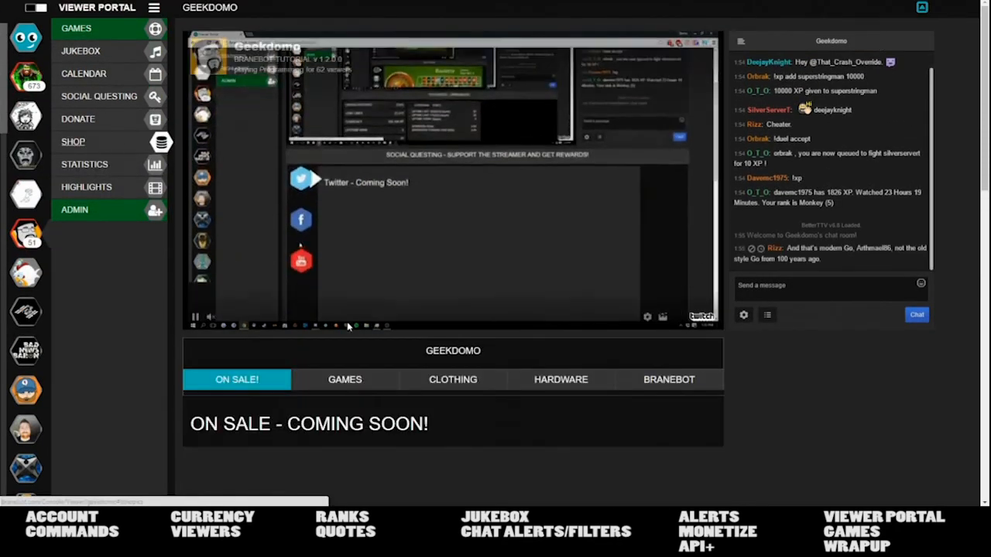
left_click(344, 381)
left_click(484, 382)
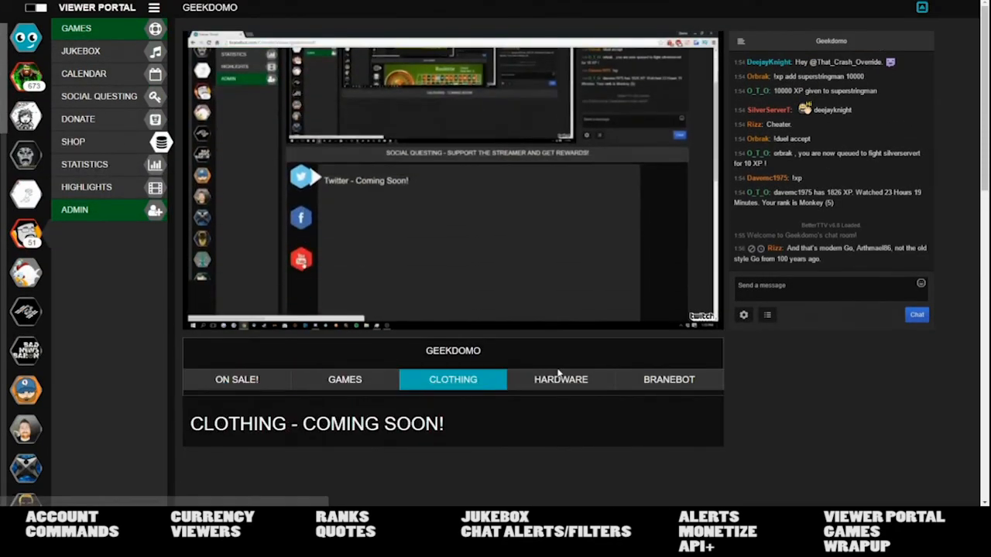
left_click(556, 378)
left_click(667, 379)
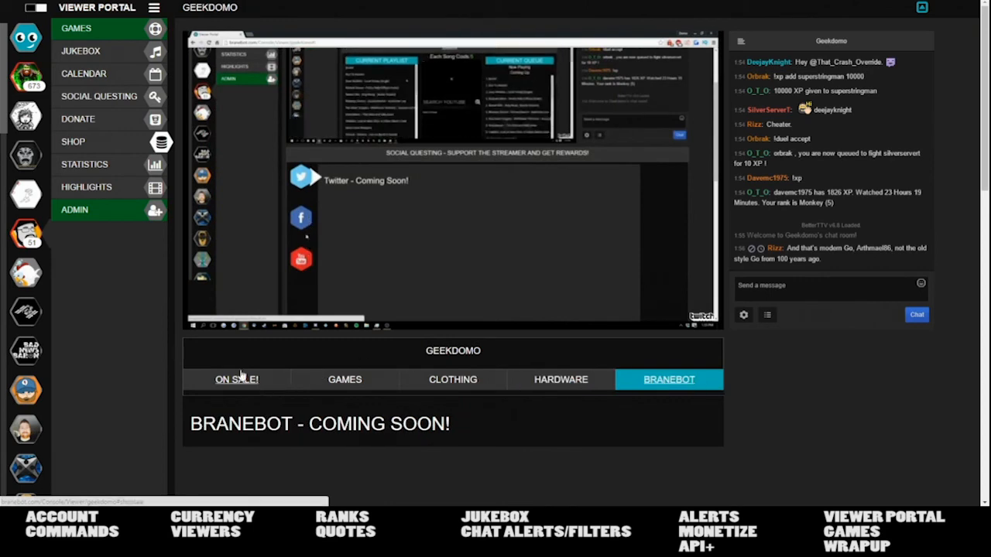
- Revisit Statistics, then view Highlights and the Admin mod mode
left_click(85, 164)
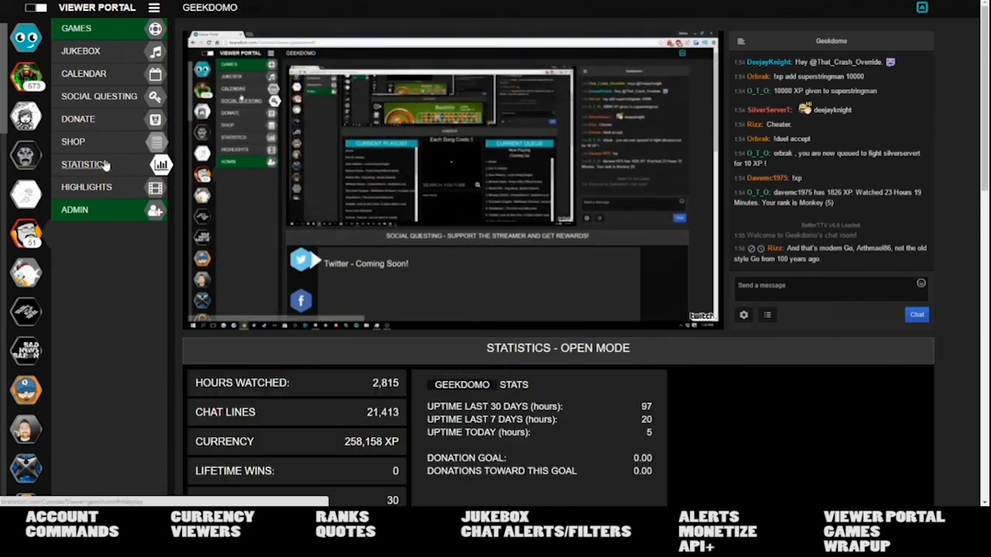
left_click(100, 190)
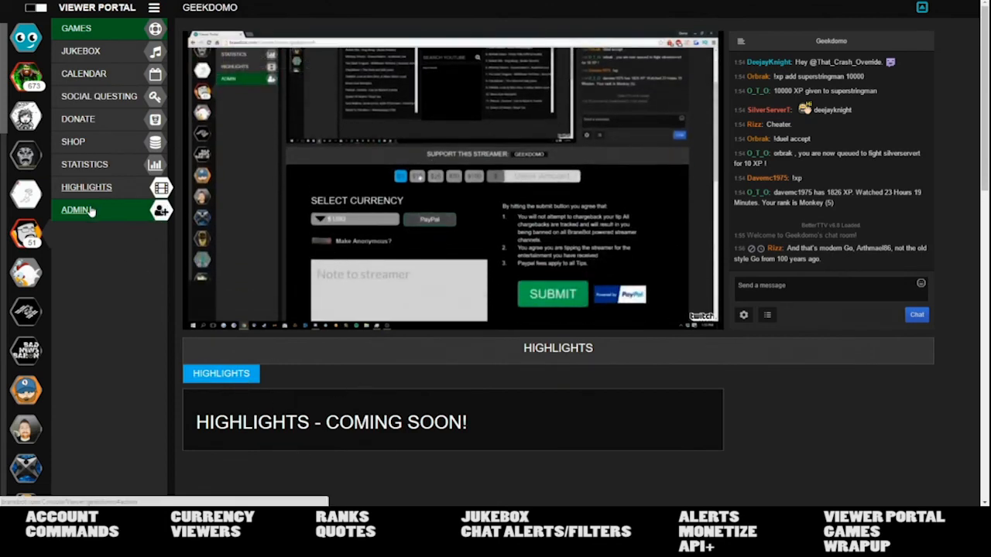
left_click(93, 210)
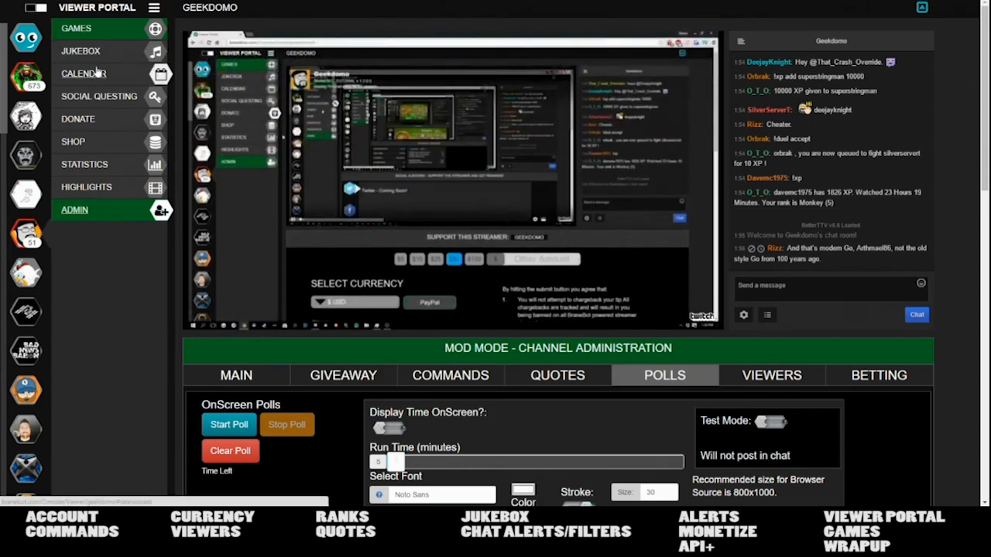
- Return to Games, collapse the stream, and move from betting to the open testprize giveaway
left_click(89, 35)
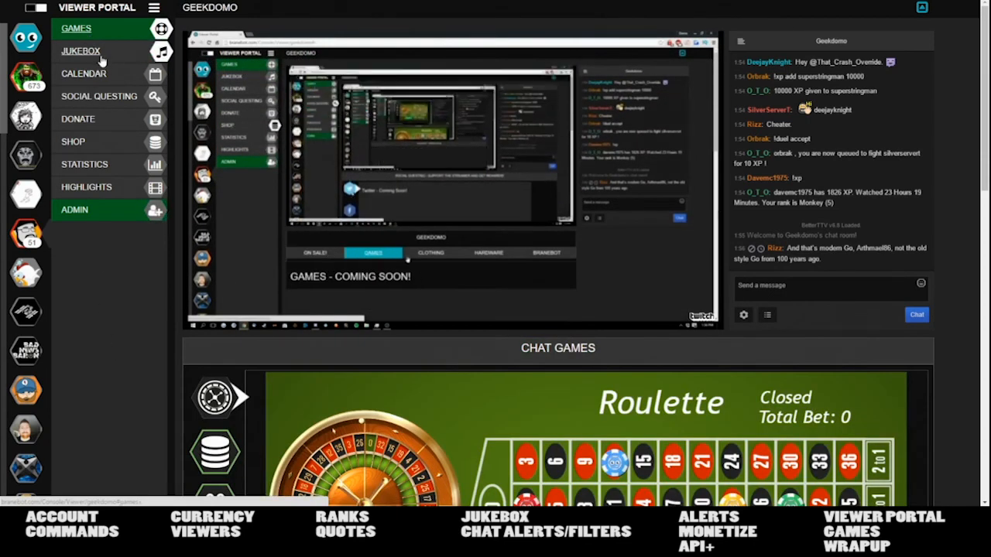
scroll(275, 310, "down", 3)
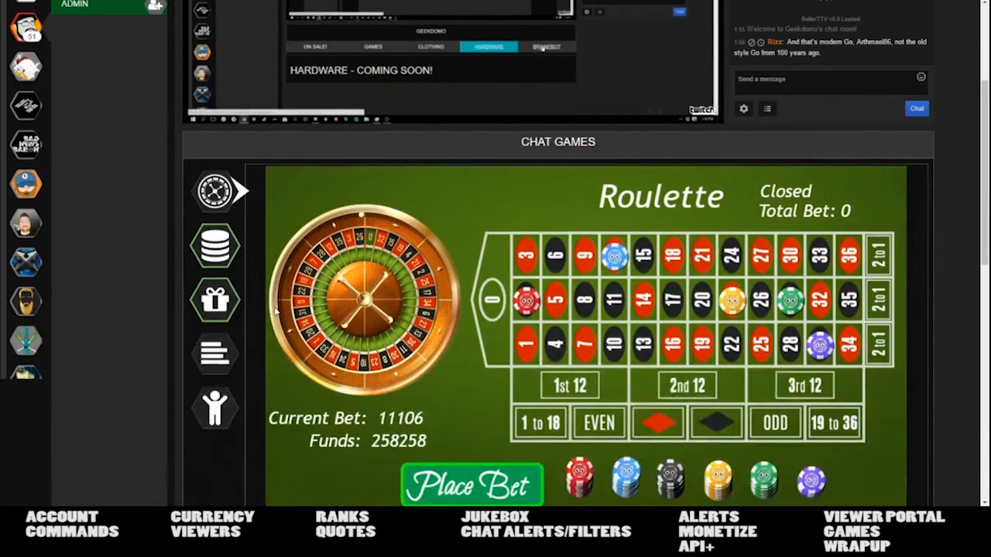
scroll(275, 309, "up", 2)
scroll(276, 311, "up", 1)
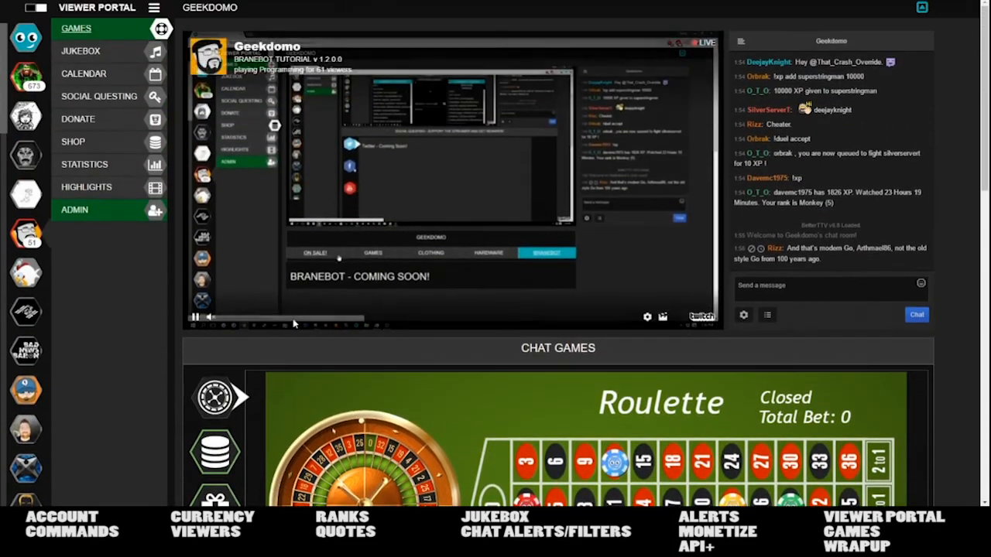
left_click(923, 10)
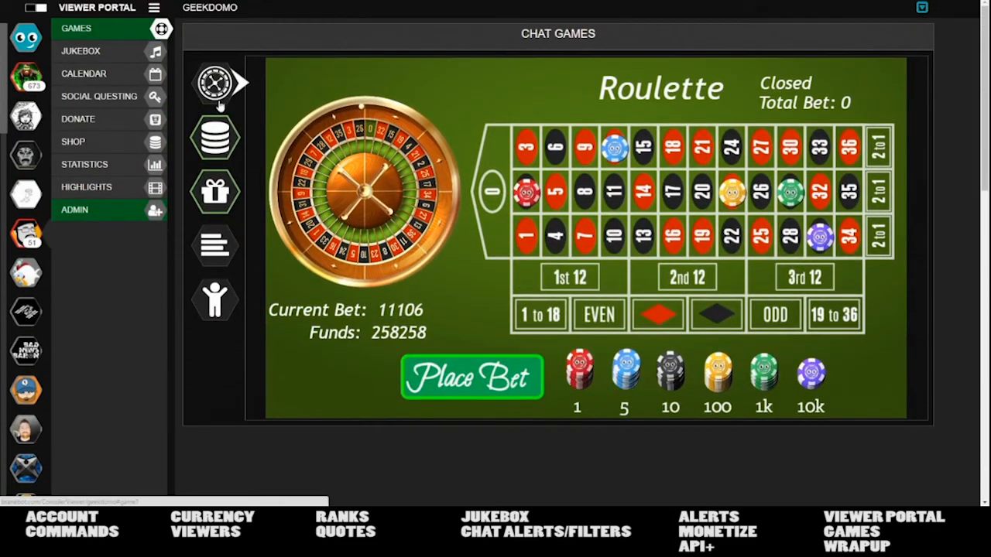
left_click(226, 149)
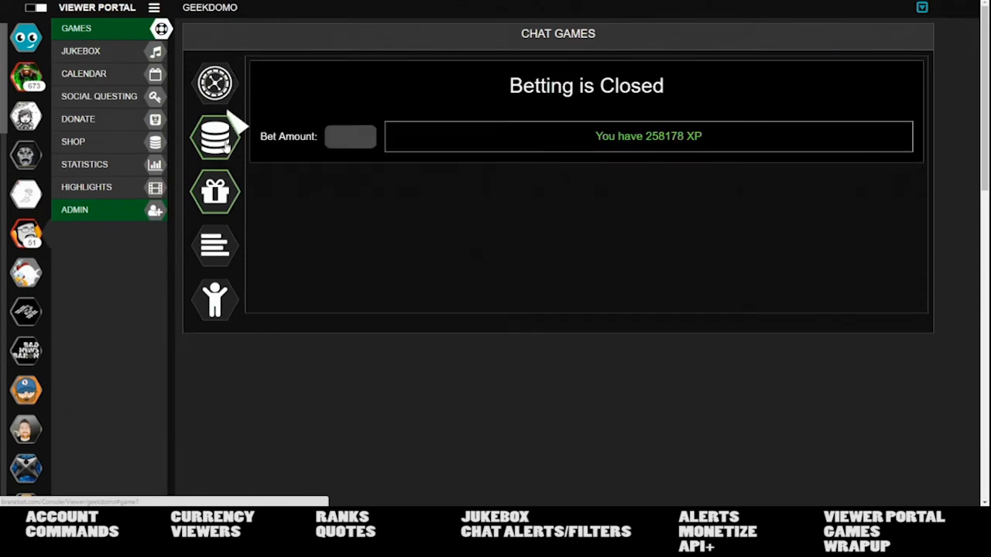
left_click(217, 200)
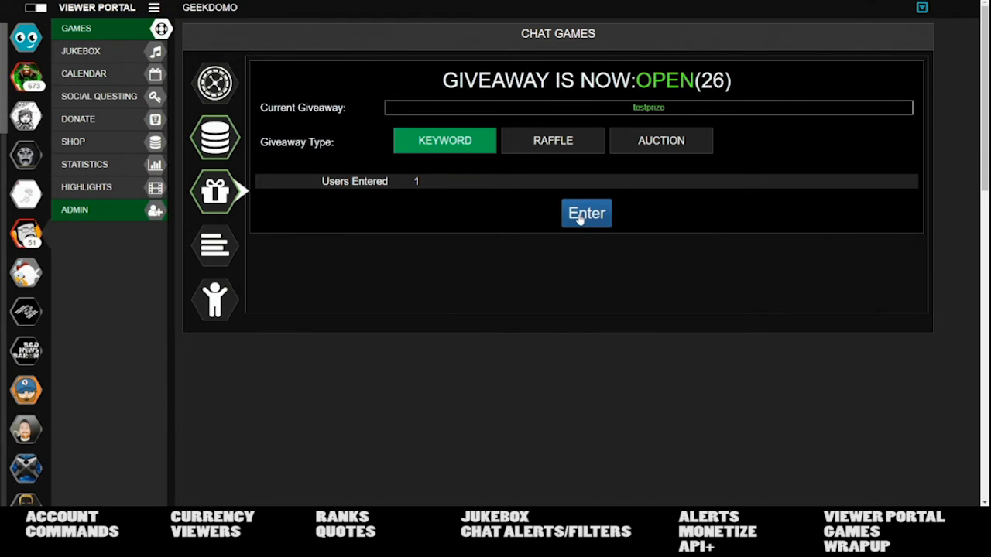
- Check the poll and duel panels, return to Roulette, and reopen the stream area above it
left_click(217, 255)
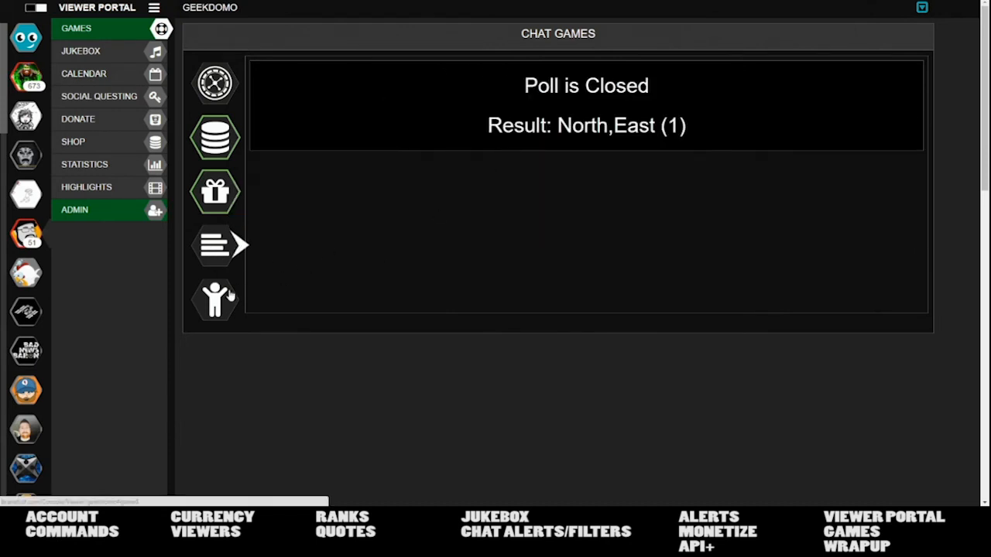
left_click(229, 296)
left_click(229, 100)
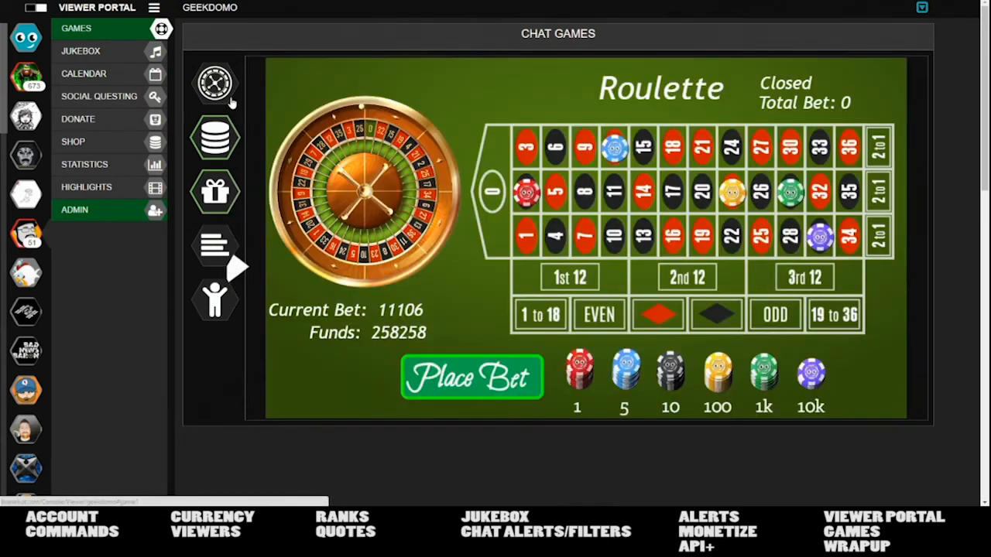
left_click(922, 10)
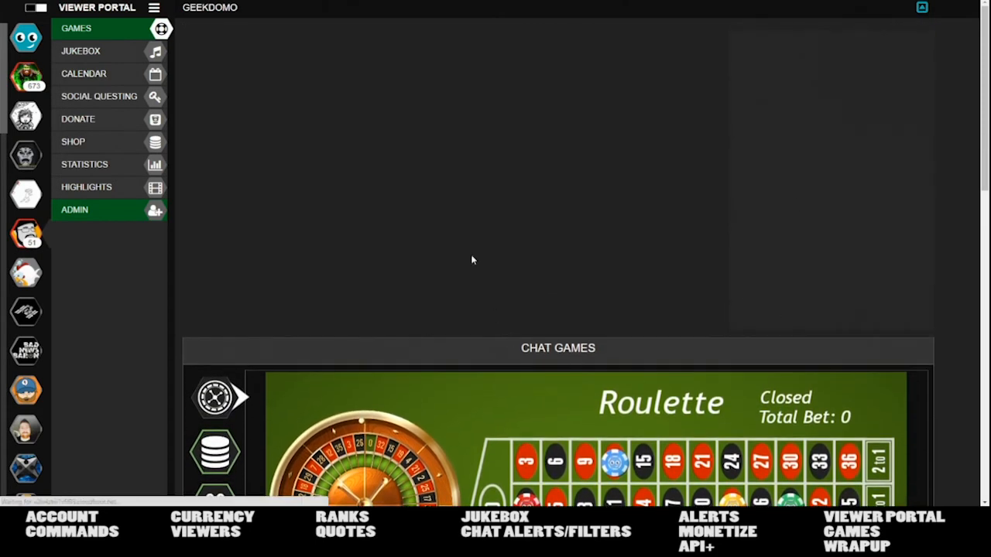
- Bet a 100 chip on the 13/16 split and a 1k chip on 21/24
scroll(541, 379, "down", 2)
scroll(493, 372, "up", 2)
scroll(499, 373, "down", 2)
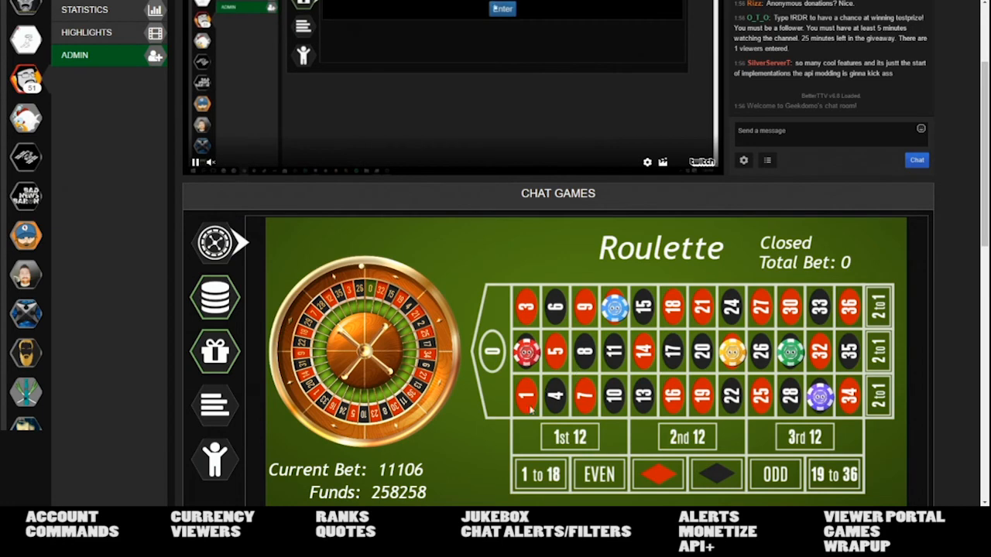
scroll(531, 410, "down", 2)
left_click_drag(708, 420, 644, 293)
left_click_drag(765, 427, 775, 297)
left_click_drag(768, 342, 703, 205)
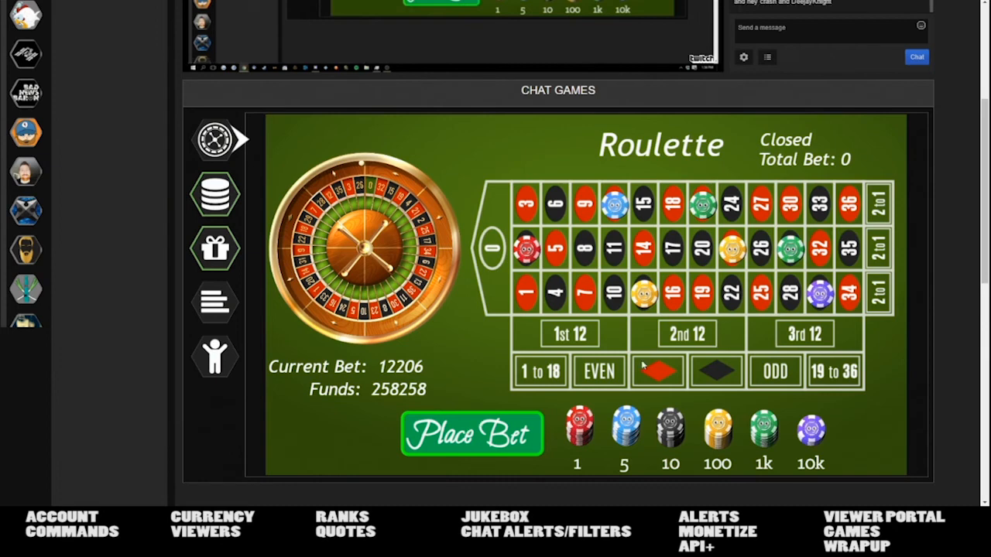
scroll(725, 372, "up", 3)
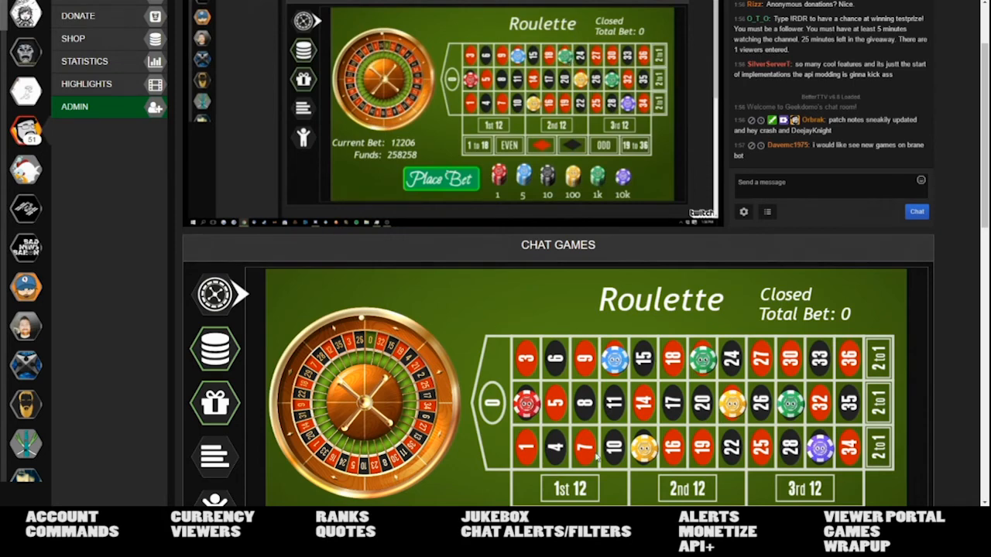
scroll(245, 356, "up", 3)
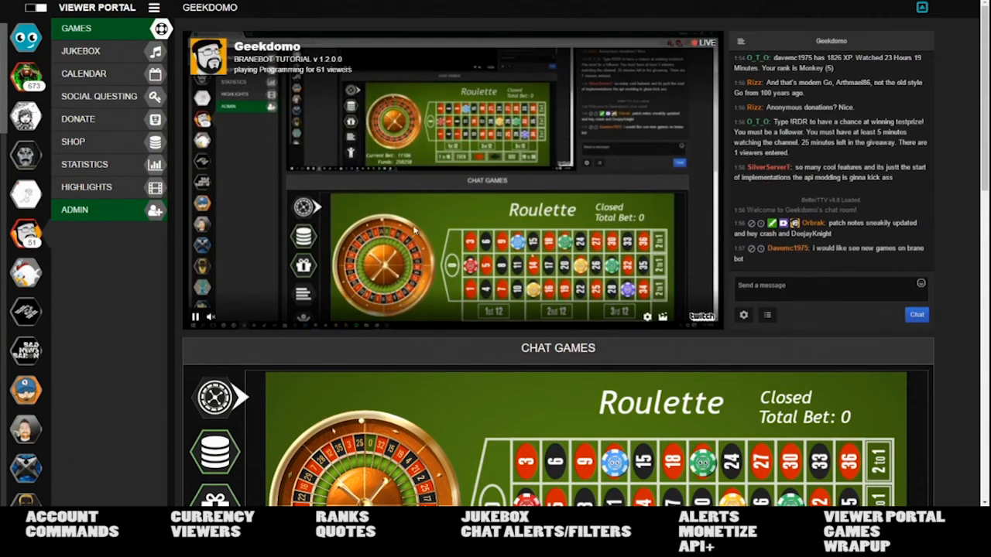
- Open another streamer's portal, view its anniversary share prompt, and switch channels
left_click(68, 82)
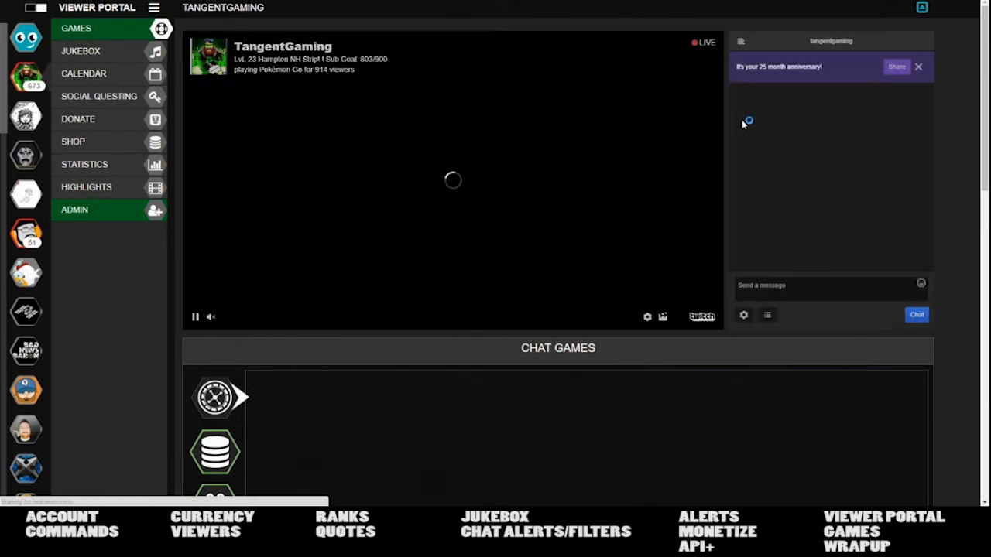
left_click(896, 68)
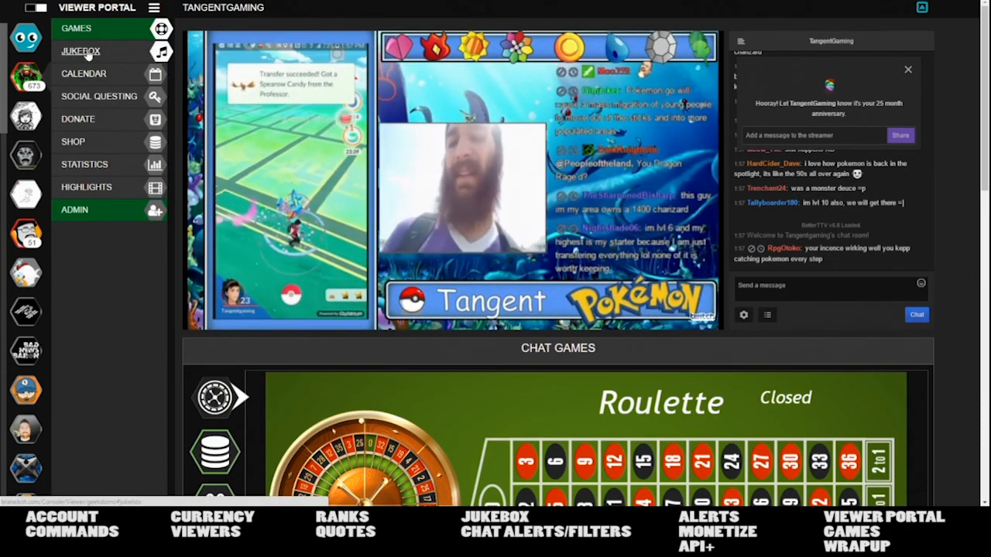
left_click(26, 156)
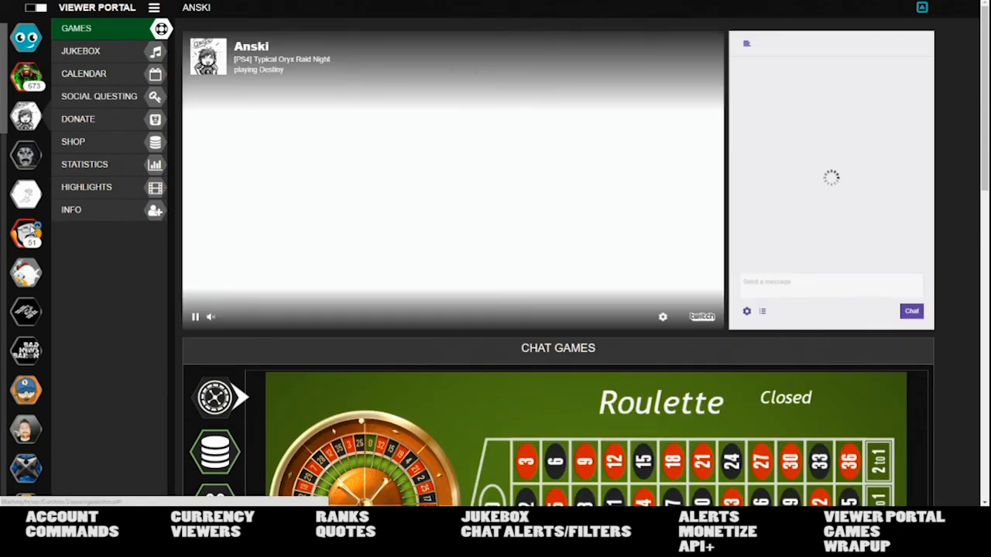
left_click(29, 312)
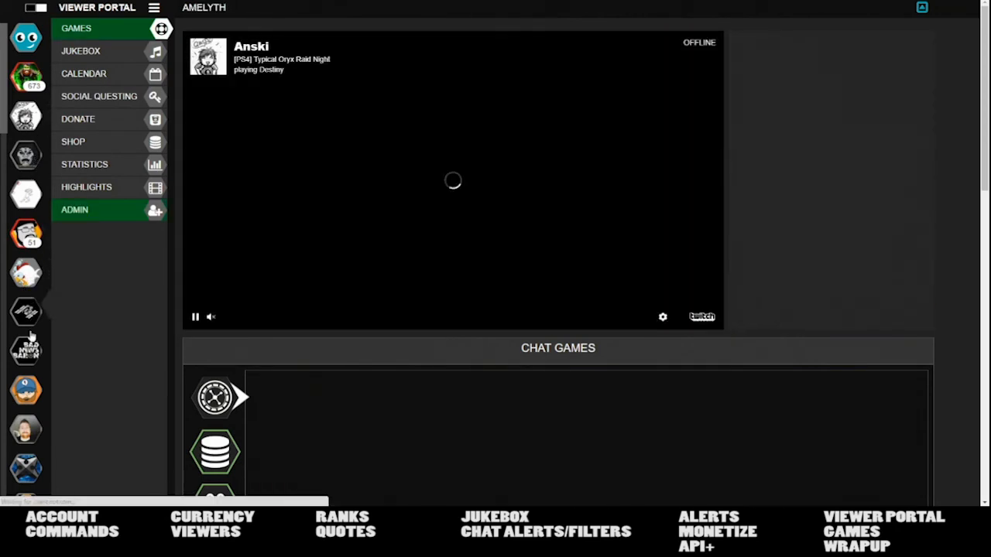
- Flip through Bad News Baron and further channels, scrolling the avatar list for more
left_click(28, 350)
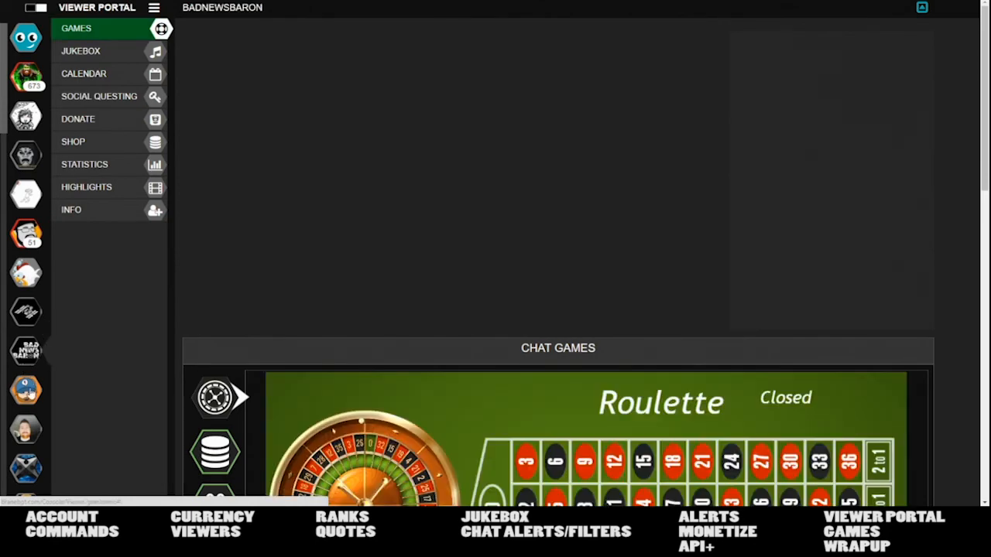
left_click(28, 390)
left_click(28, 468)
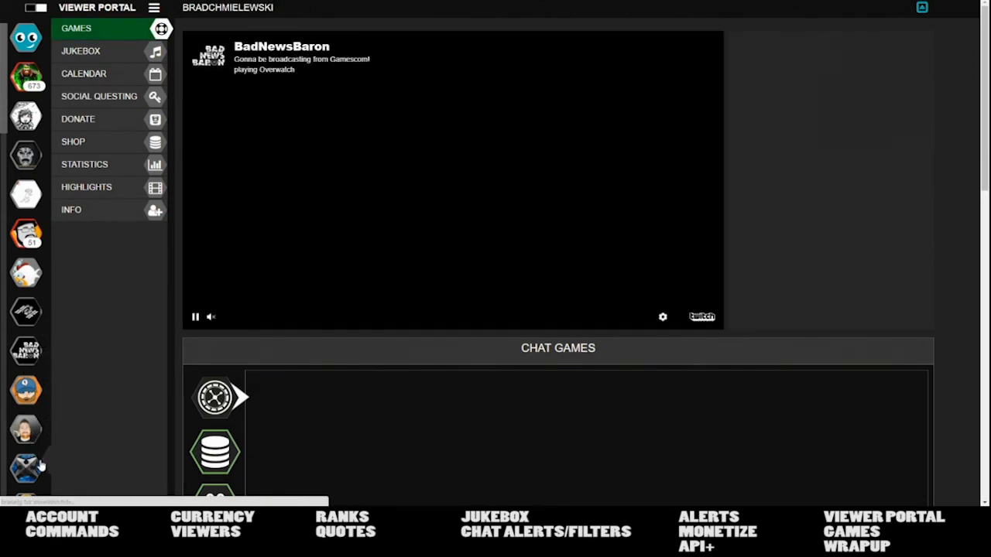
scroll(29, 463, "down", 9)
scroll(27, 441, "down", 3)
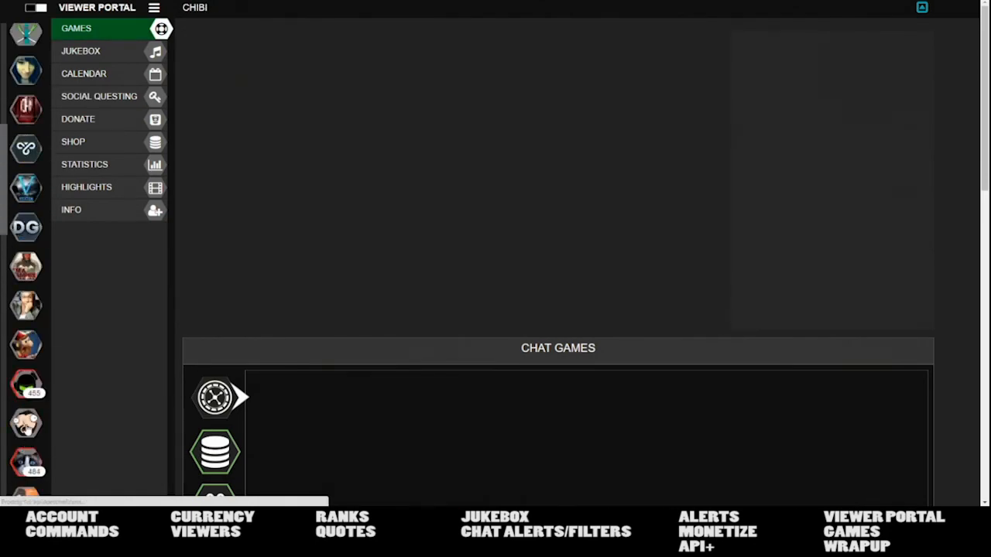
left_click(31, 355)
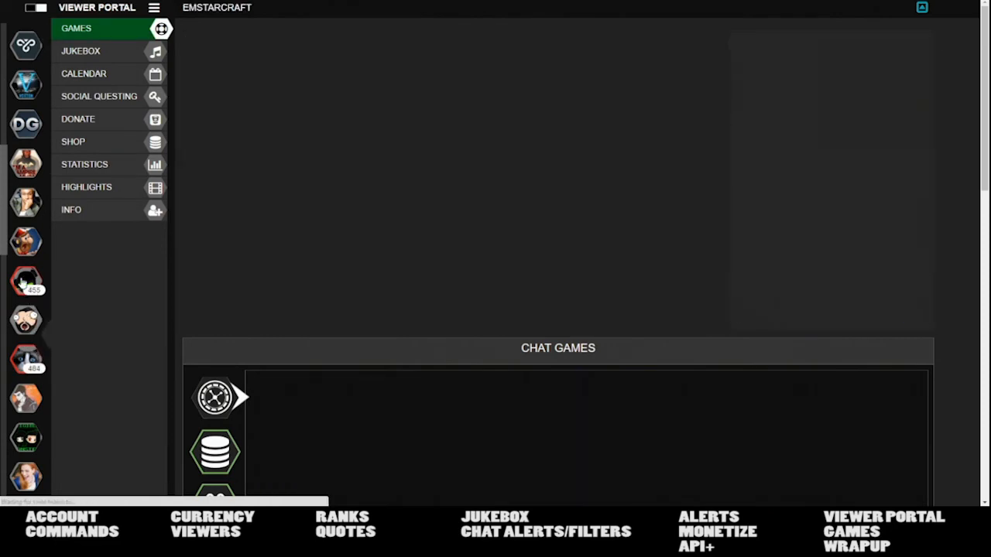
left_click(23, 284)
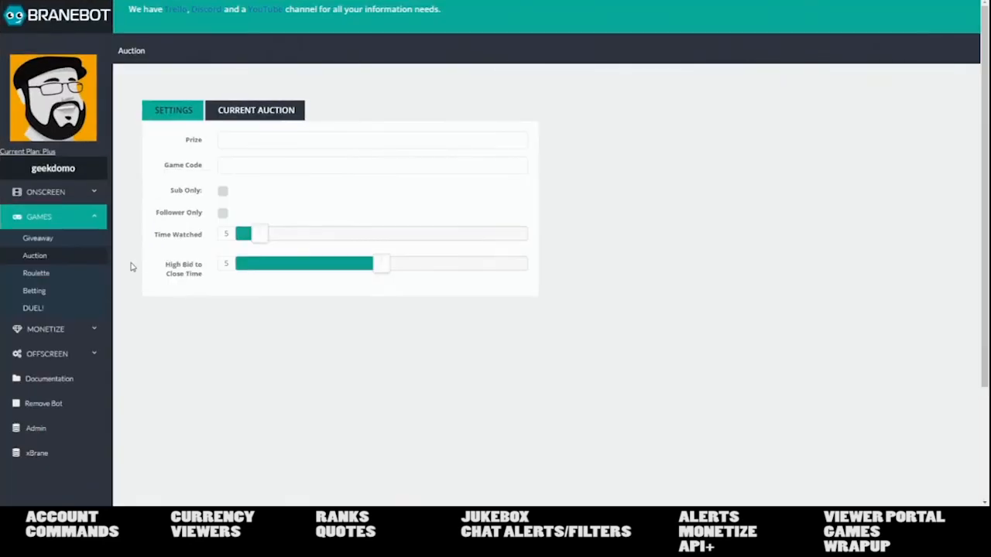
- Cancel the current testprize giveaway from Games > Giveaway and return to Auction settings
left_click(55, 240)
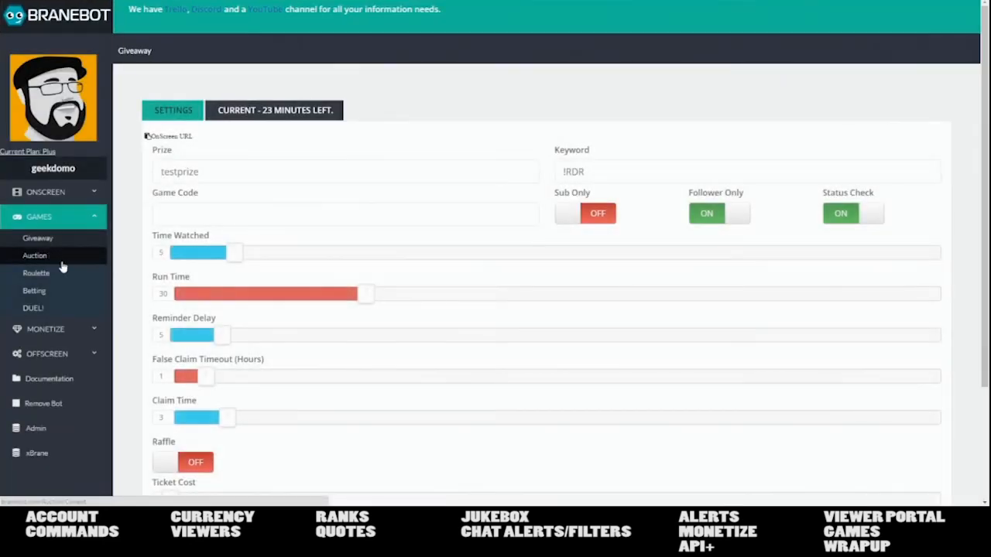
left_click(256, 113)
left_click(502, 143)
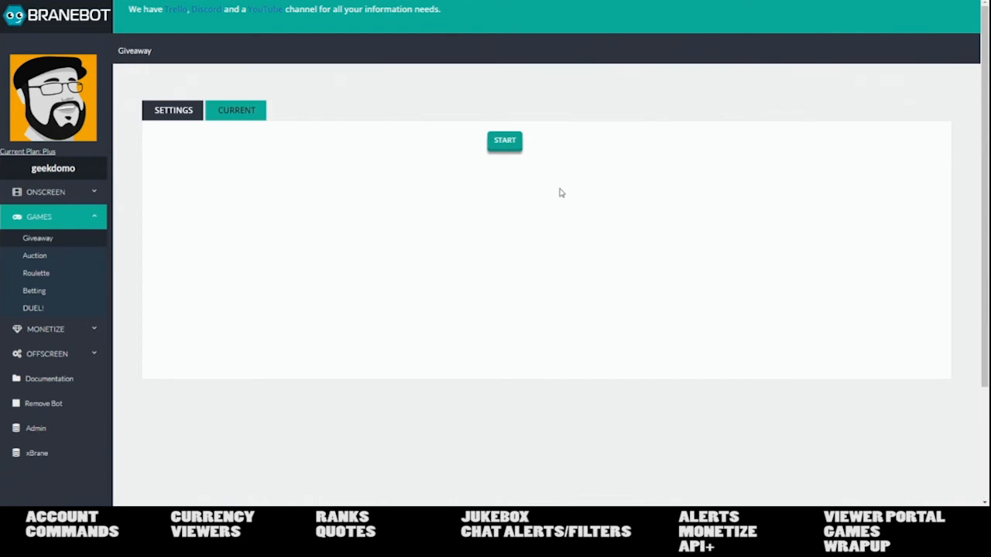
left_click(45, 257)
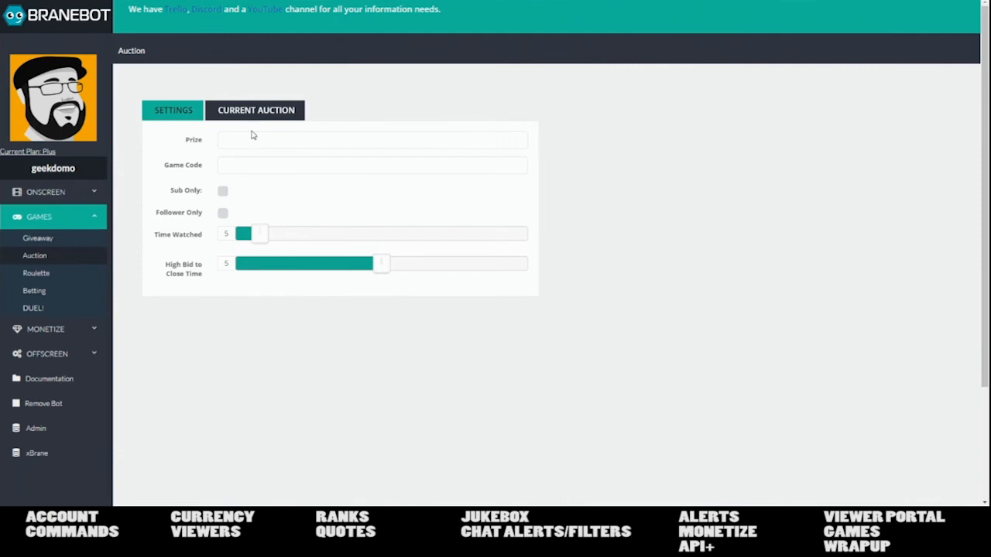
- Set the Auction High Bid to Close Time to 1 and go to the Roulette page
left_click_drag(381, 263, 261, 276)
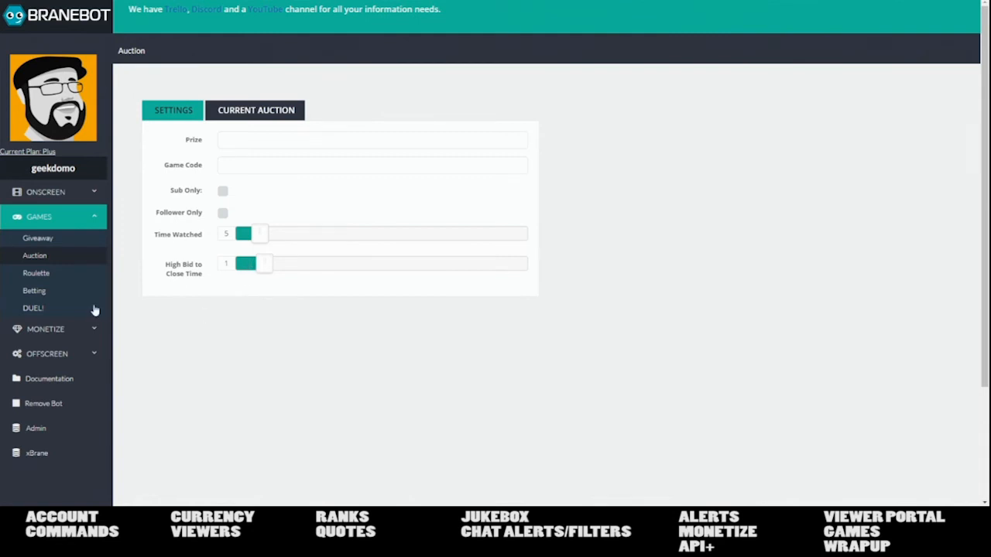
left_click(55, 277)
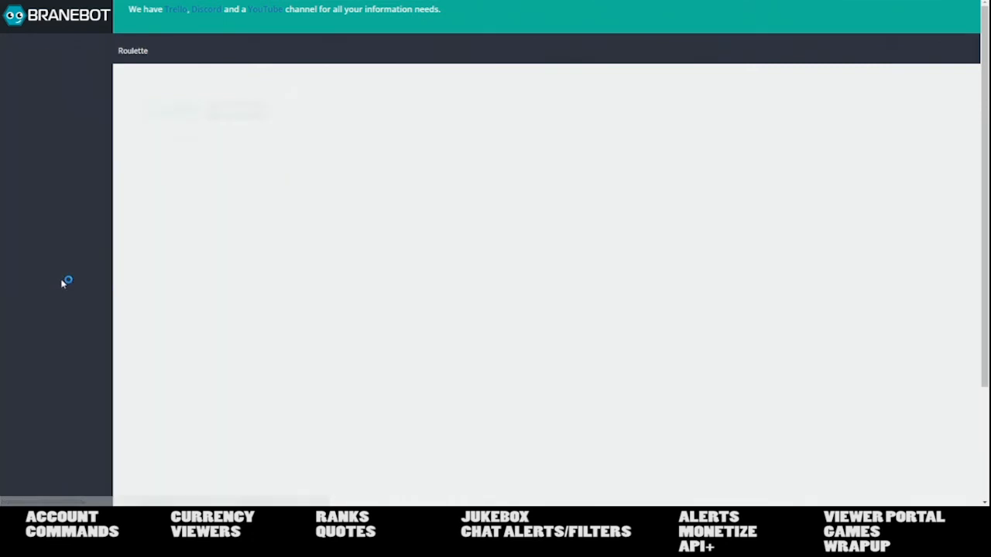
- Open the Betting page showing the previous bet's two options, house cut 10 and 5000 limit
left_click(62, 291)
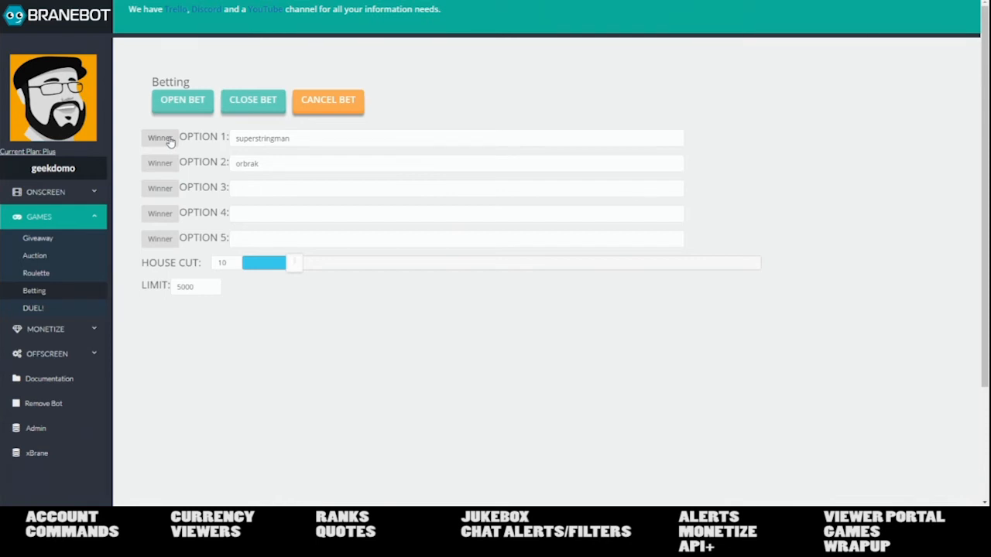
- Cancel the old bet and open a new one with options Yes and No
left_click(331, 105)
left_click_drag(284, 138, 167, 158)
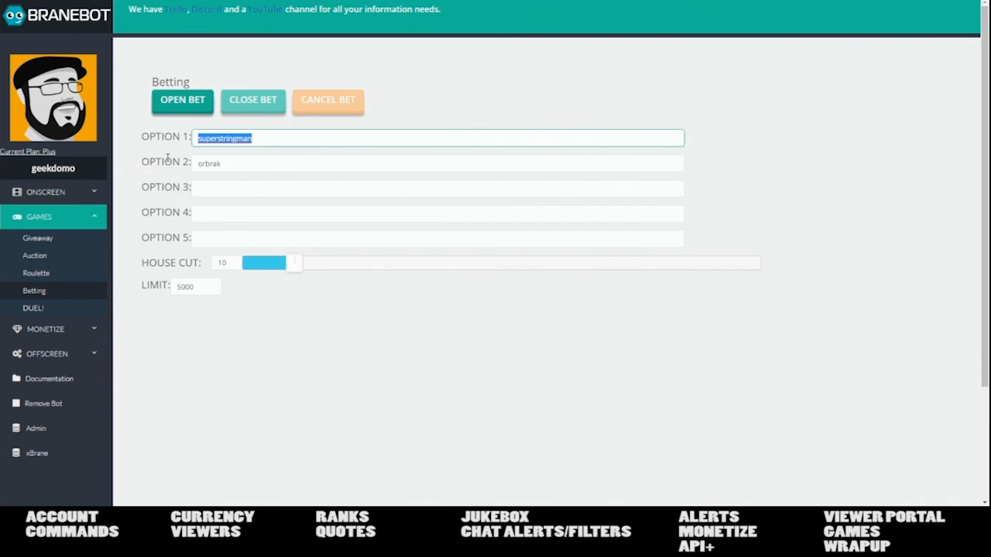
type("Yew")
key("Tab")
type("N")
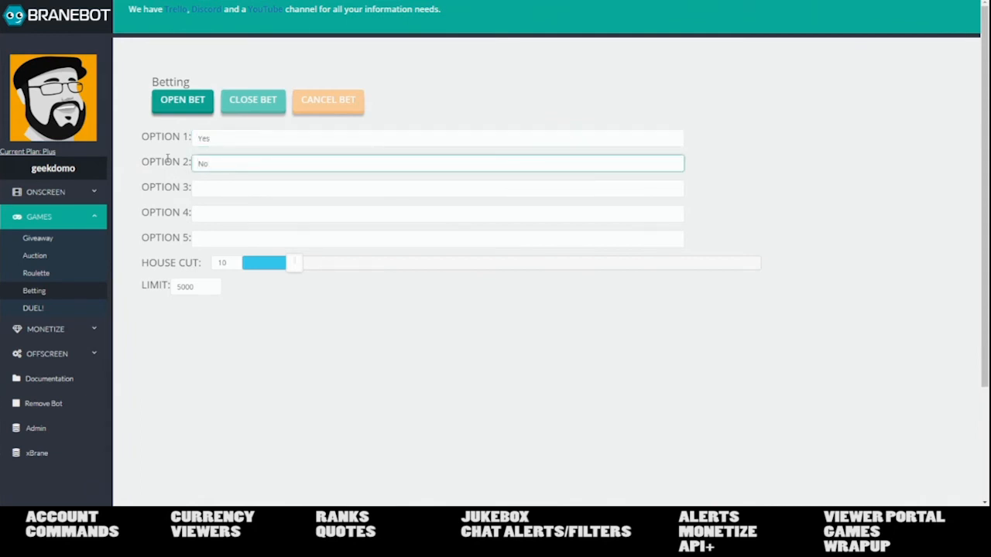
left_click(176, 107)
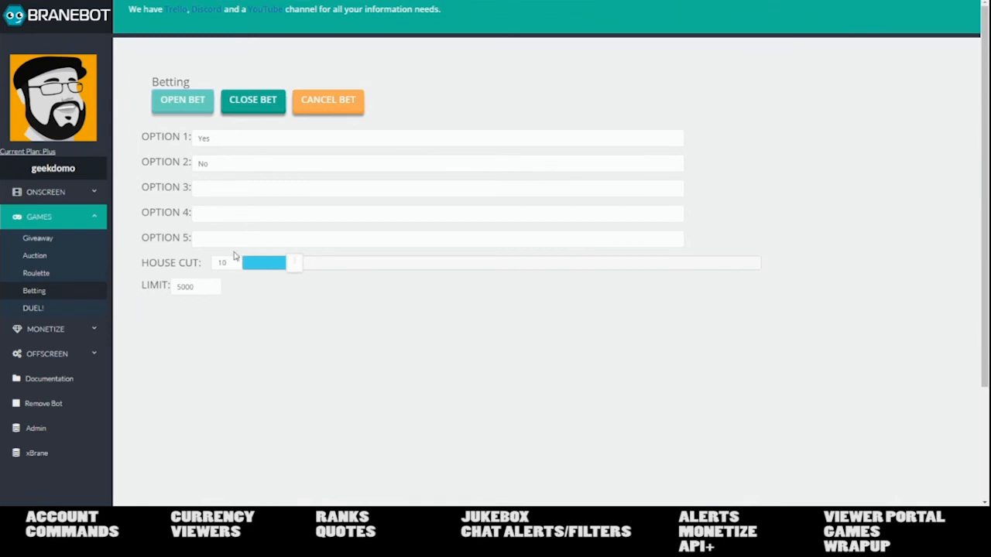
- Close the Yes/No bet, declare No the winner, adjust the House Cut, then reveal OBS's BraneBot scene
left_click(238, 107)
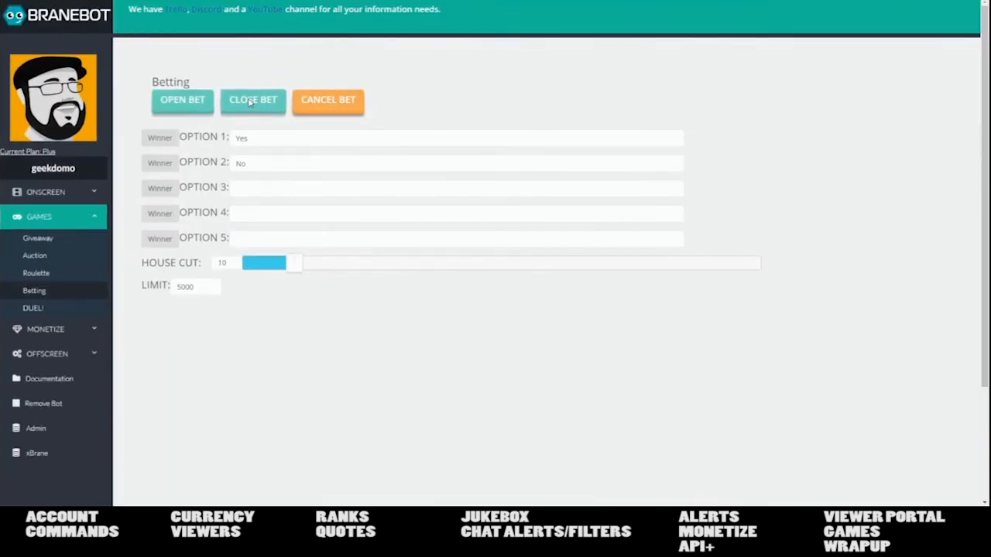
left_click(170, 166)
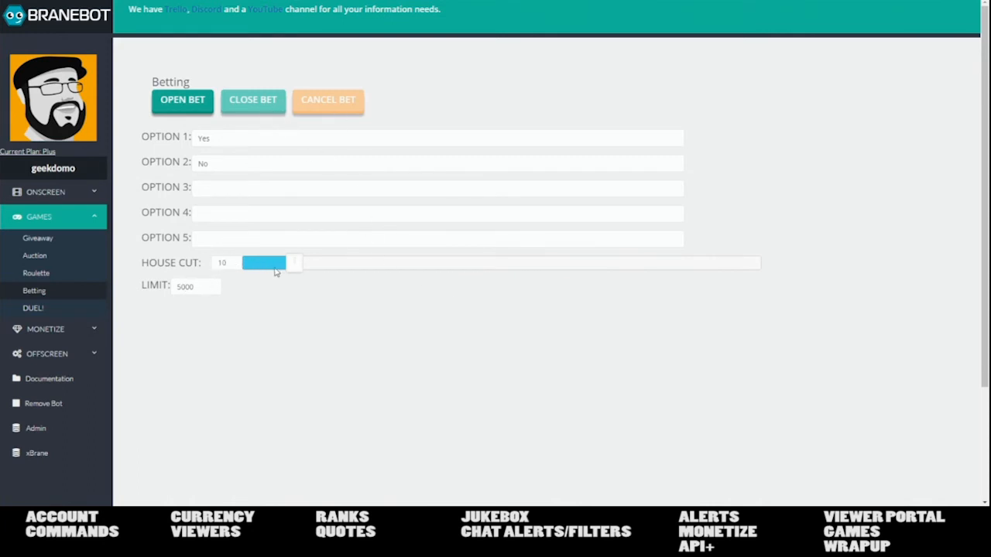
left_click_drag(288, 268, 250, 291)
left_click_drag(232, 0, 0, 35)
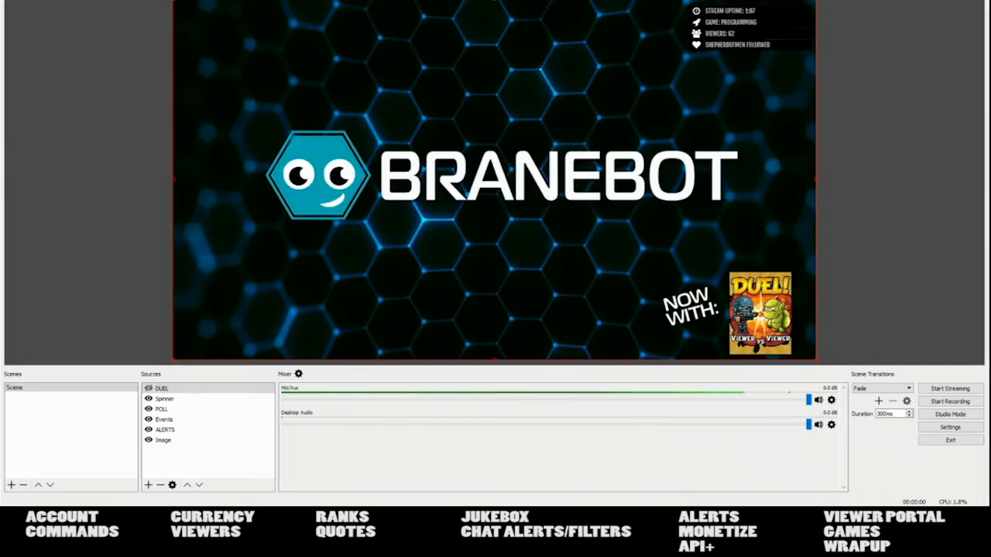
mouse_move(124, 506)
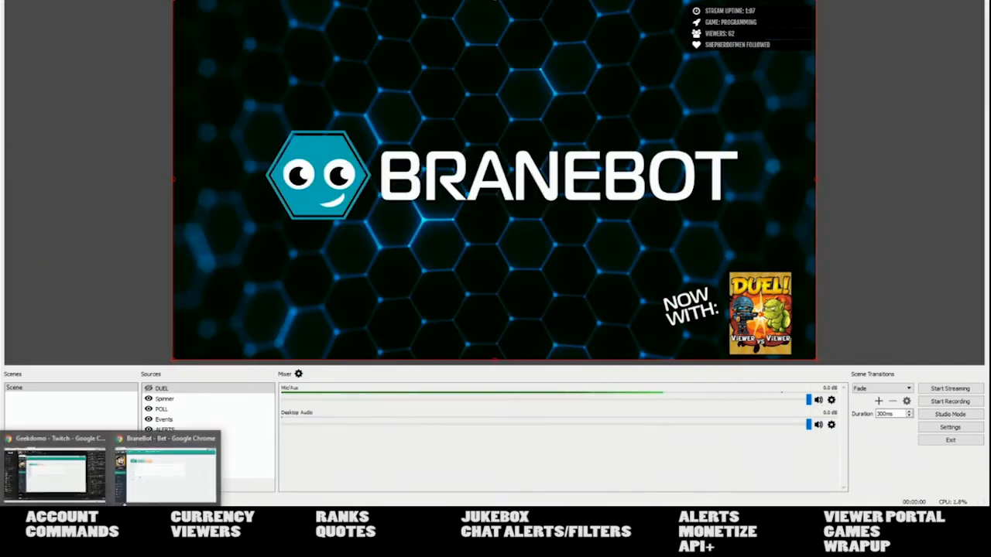